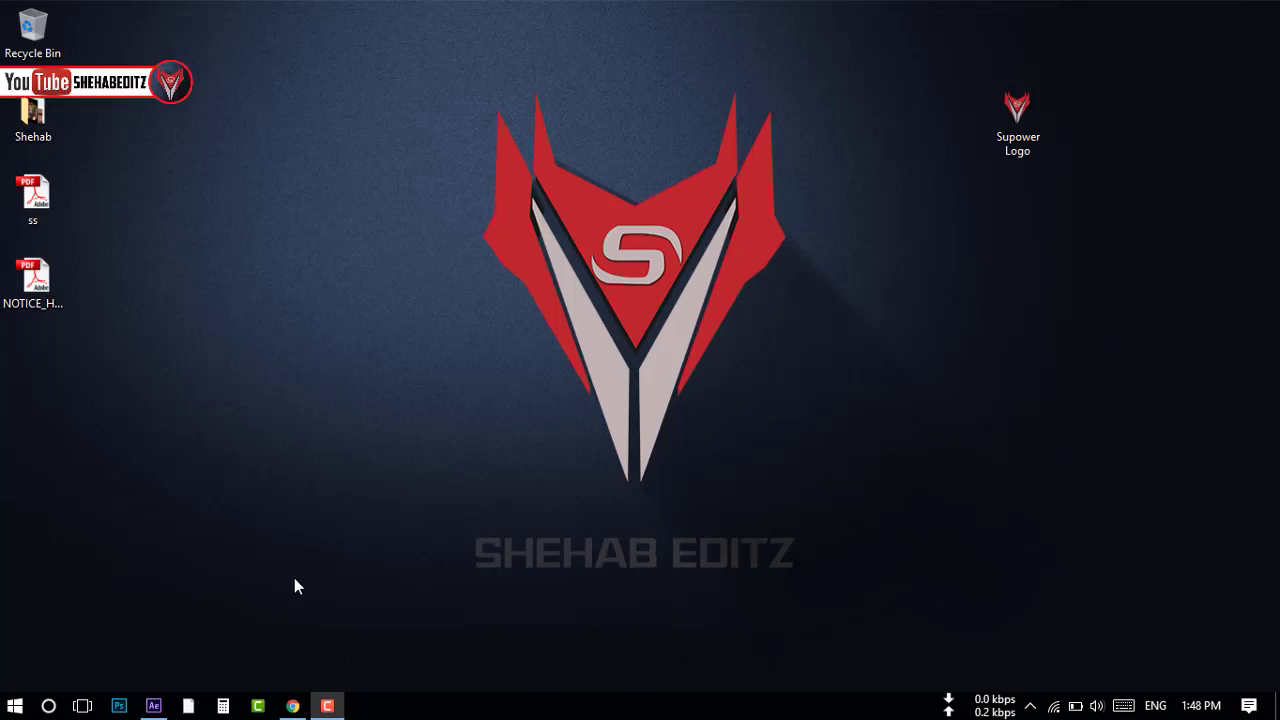
Preview Supower Logo.png in Picasa Photo Viewer, then import it into After Effects as 2257 x 2921 footage.
{"action": "left_click", "coordinate": [153, 706]}
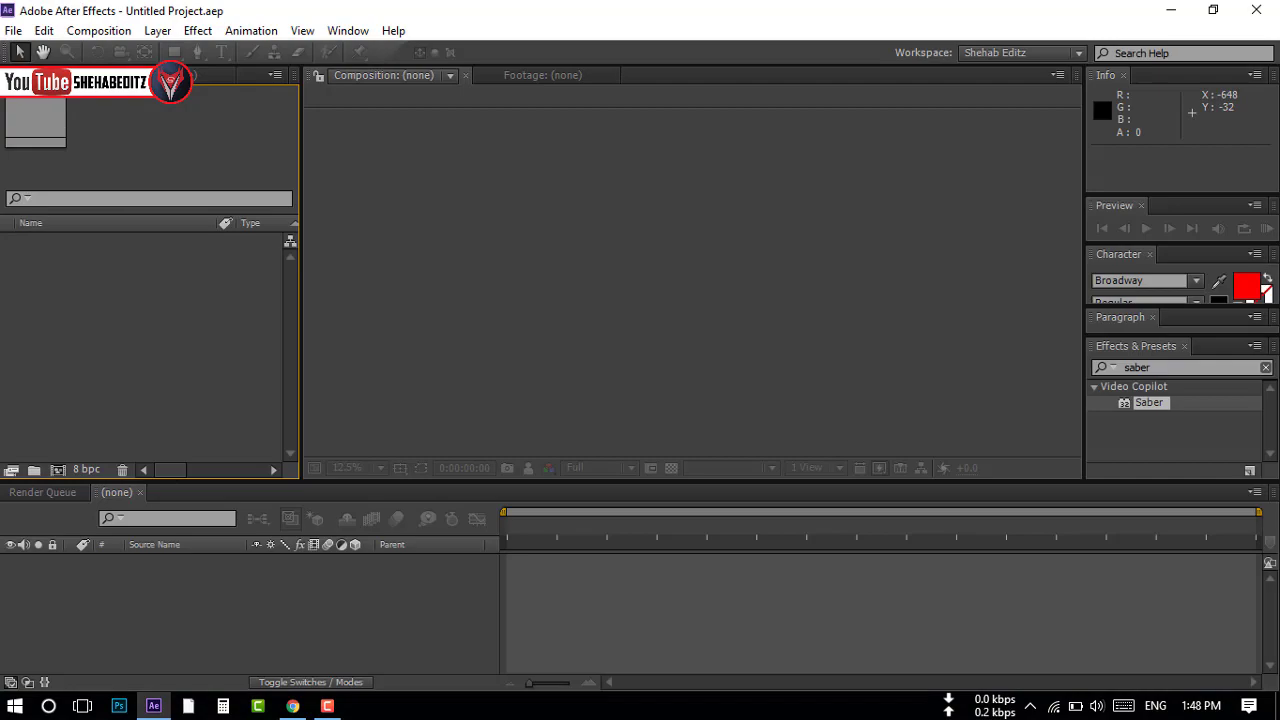
{"action": "left_click", "coordinate": [1168, 9]}
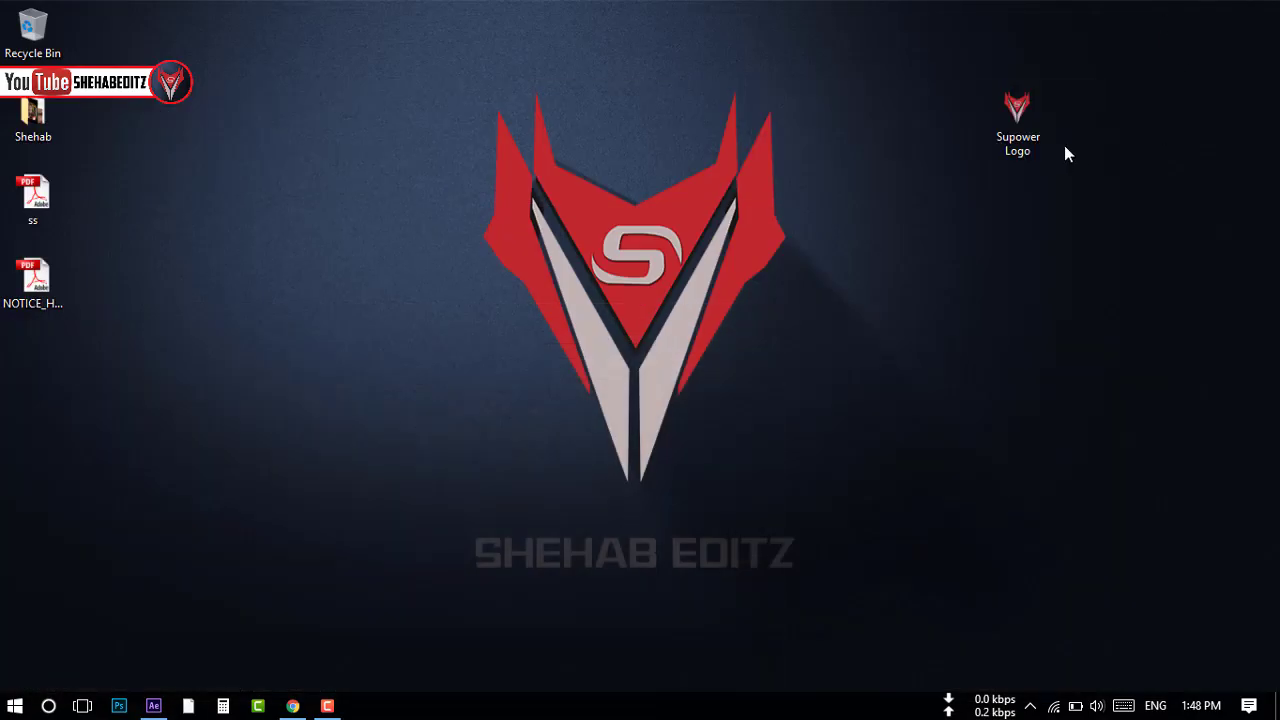
{"action": "double_click", "coordinate": [1034, 123]}
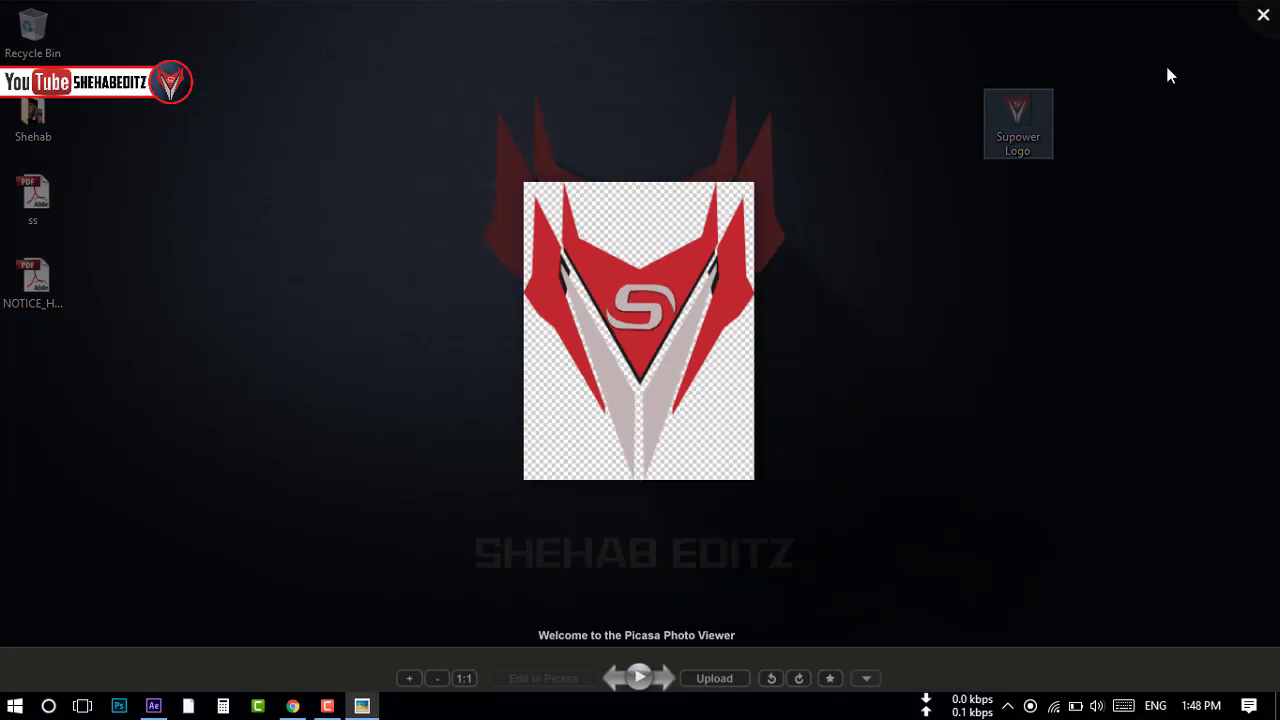
{"action": "left_click", "coordinate": [1168, 75]}
{"action": "mouse_move", "coordinate": [1026, 128]}
{"action": "left_mouse_down"}
{"action": "mouse_move", "coordinate": [166, 712]}
{"action": "mouse_move", "coordinate": [100, 312]}
{"action": "left_mouse_up"}
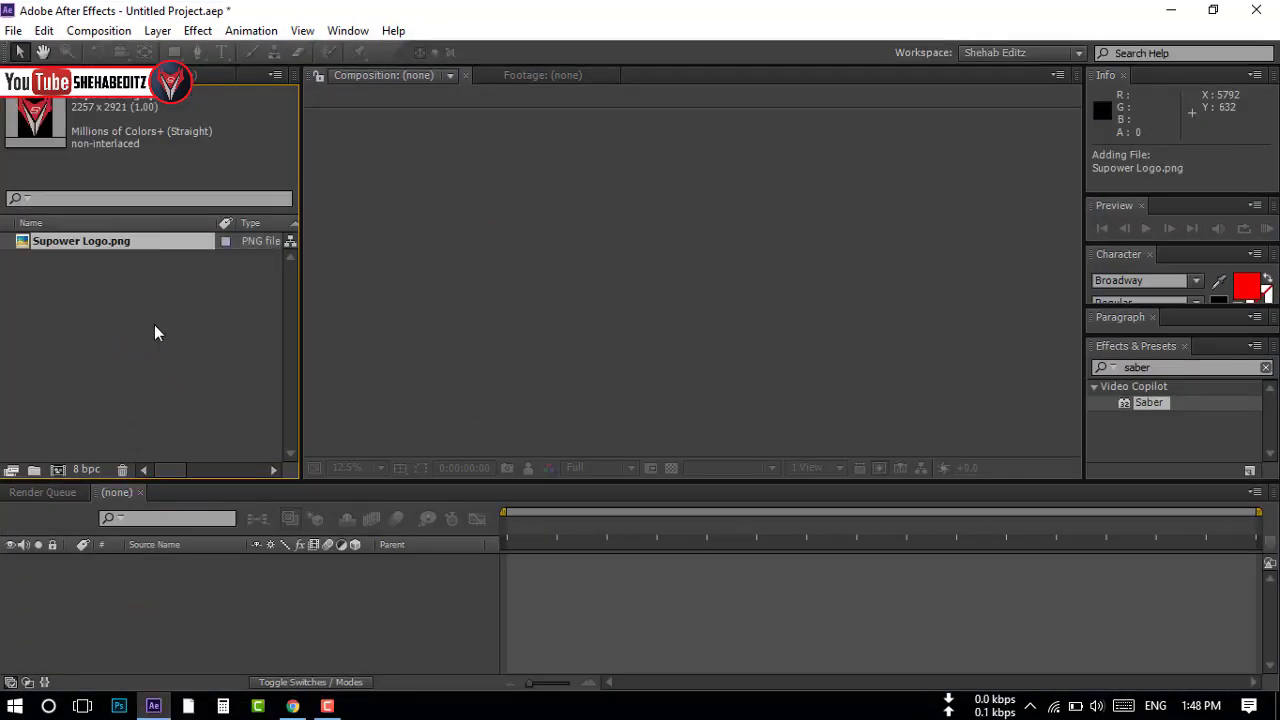
Create a new composition with the HDV/HDTV 720 29.97 preset and a black background.
{"action": "left_click", "coordinate": [98, 30]}
{"action": "left_click", "coordinate": [133, 53]}
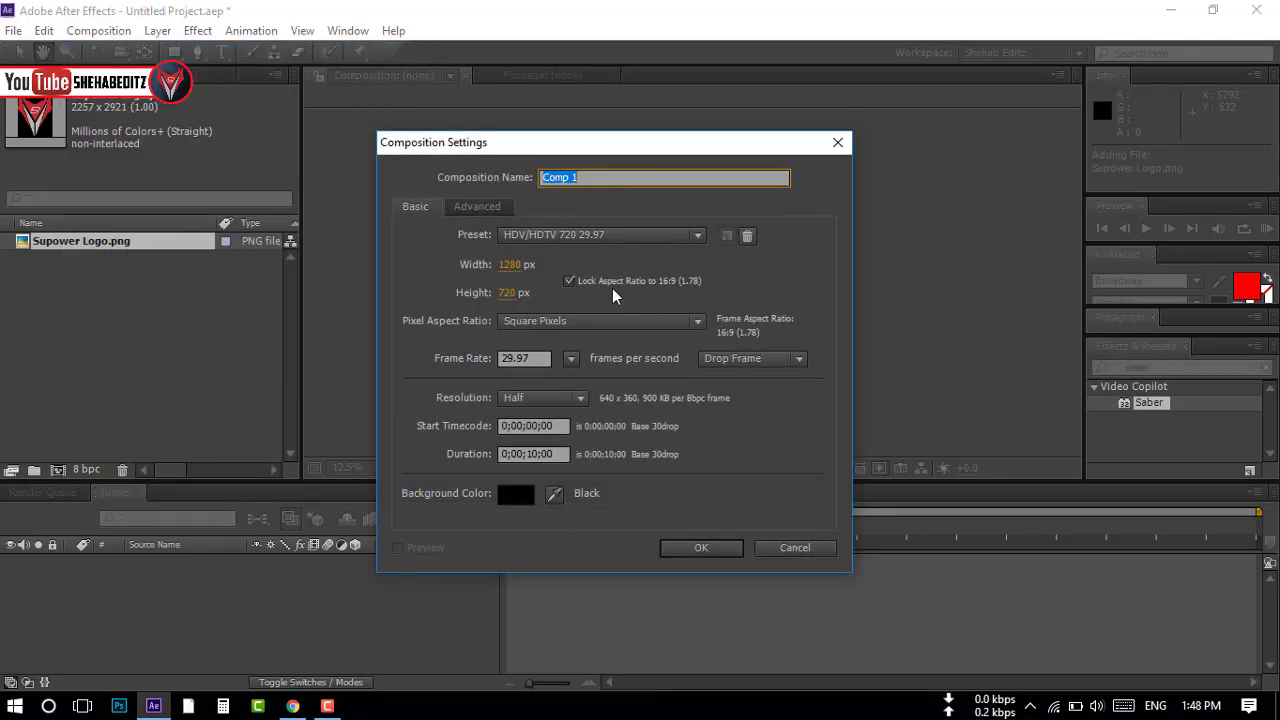
{"action": "left_click", "coordinate": [551, 236]}
{"action": "left_click", "coordinate": [778, 364]}
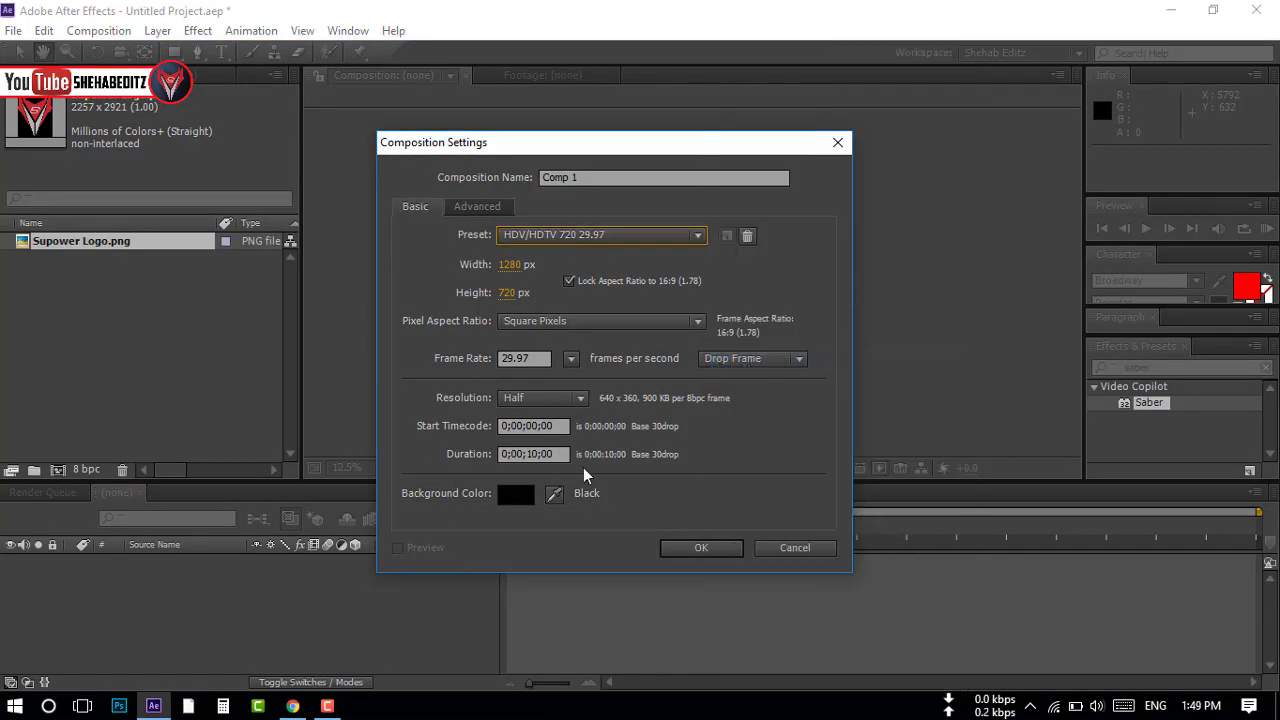
{"action": "left_click", "coordinate": [515, 494]}
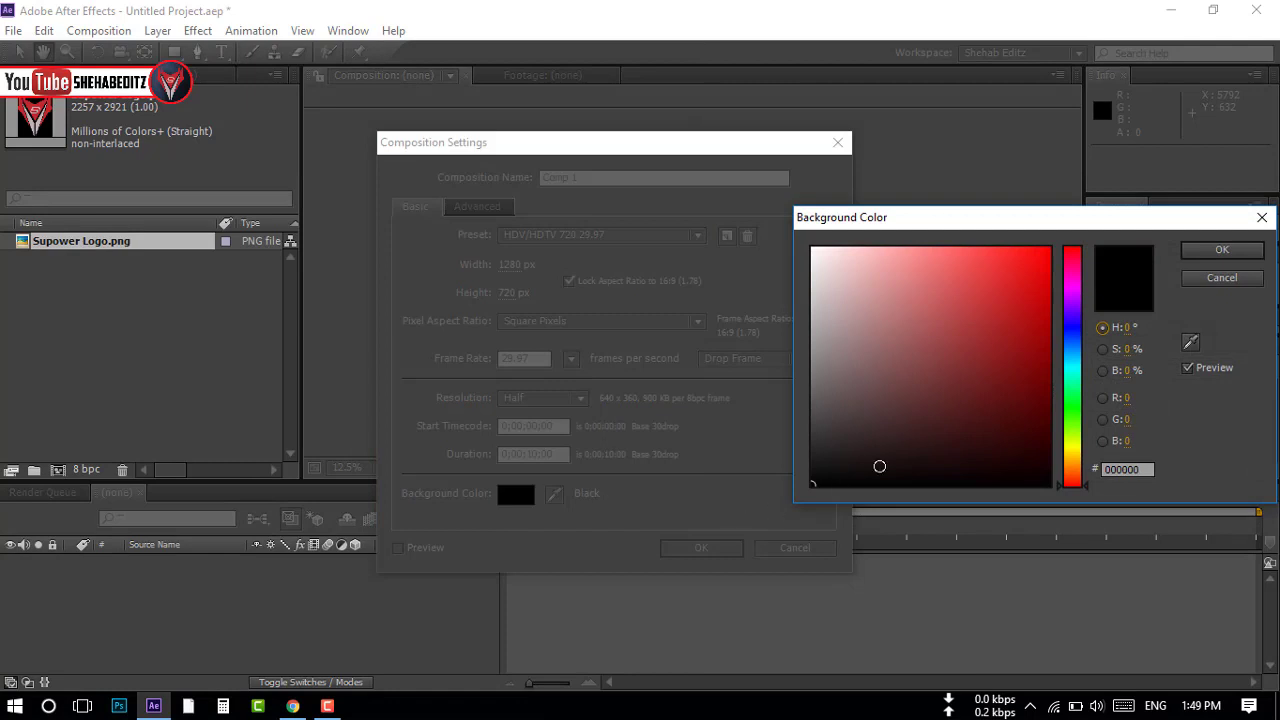
{"action": "left_click", "coordinate": [1220, 252]}
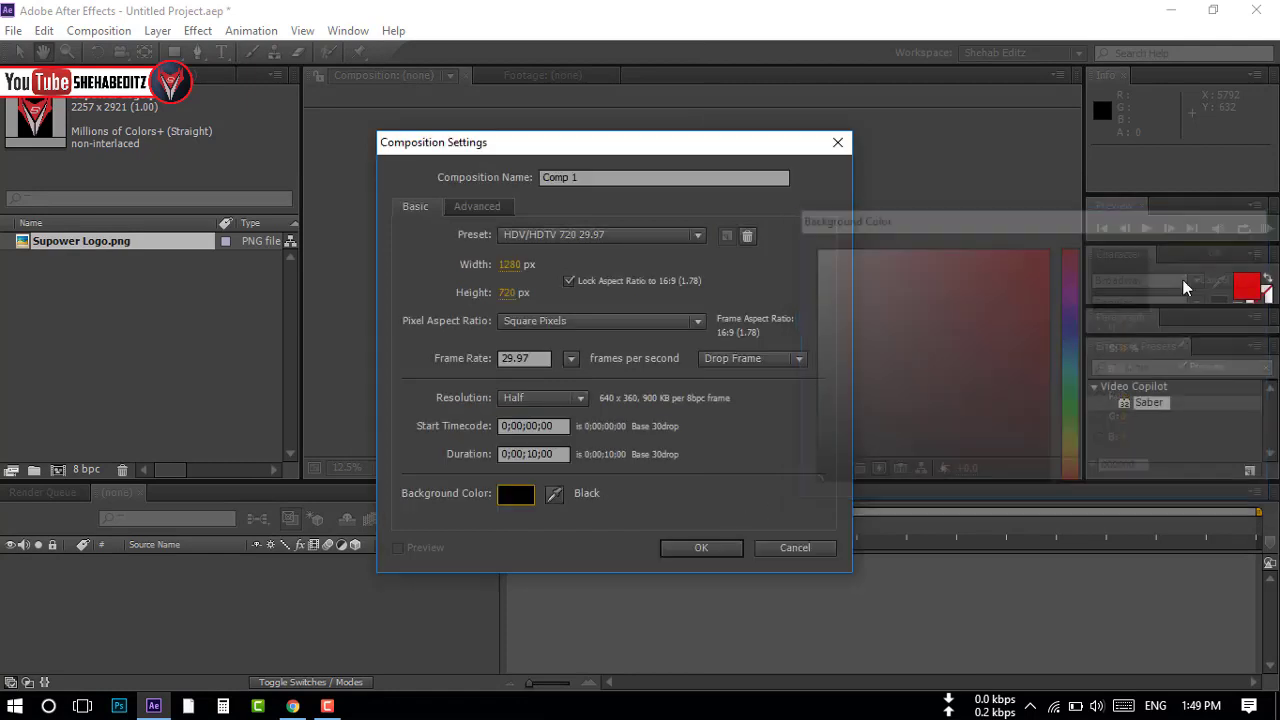
{"action": "left_click", "coordinate": [700, 547]}
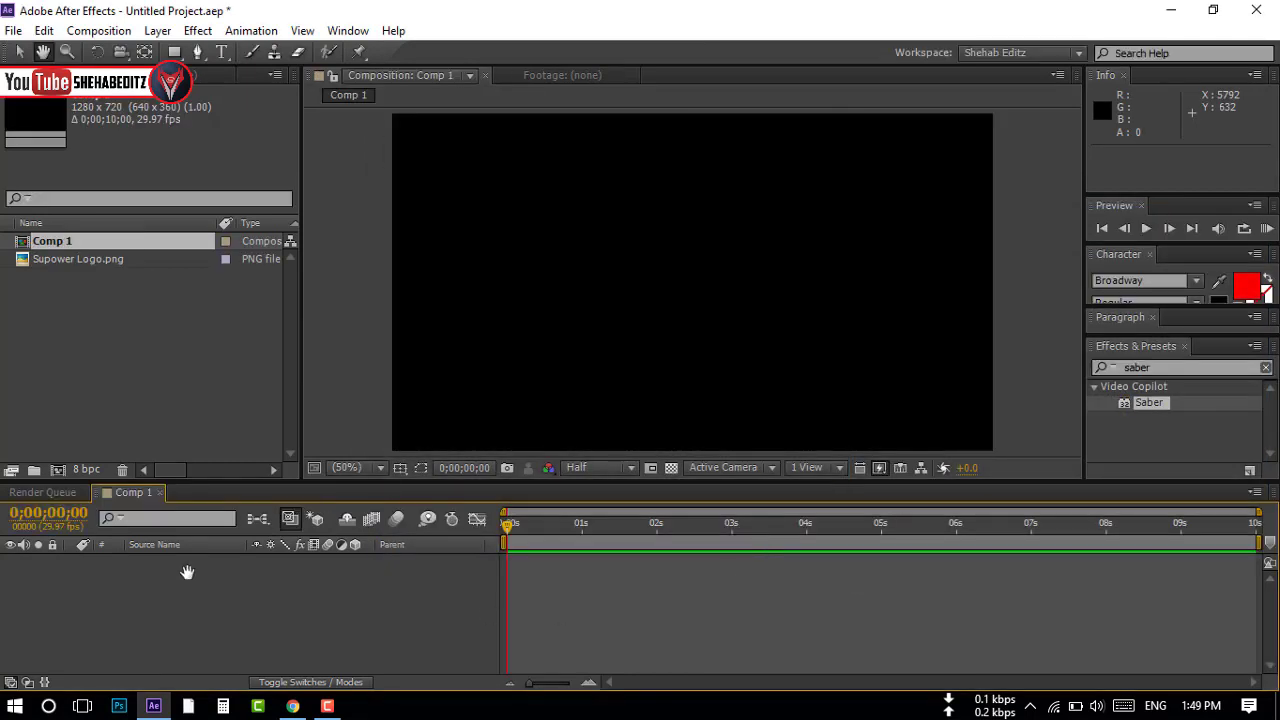
Rename Comp 1 to 'Fire' in the Project panel, leaving the logo footage name unchanged.
{"action": "left_click", "coordinate": [40, 259]}
{"action": "right_click", "coordinate": [46, 256]}
{"action": "left_click", "coordinate": [154, 487]}
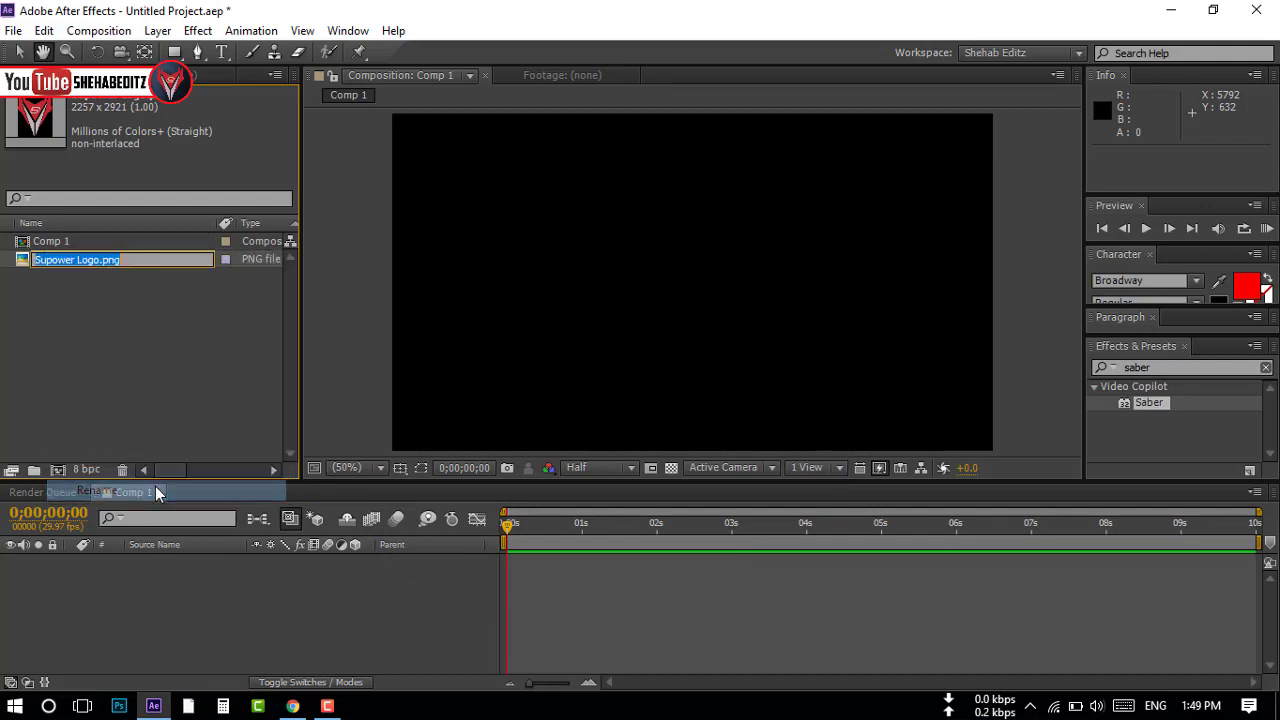
{"action": "key", "text": "Return"}
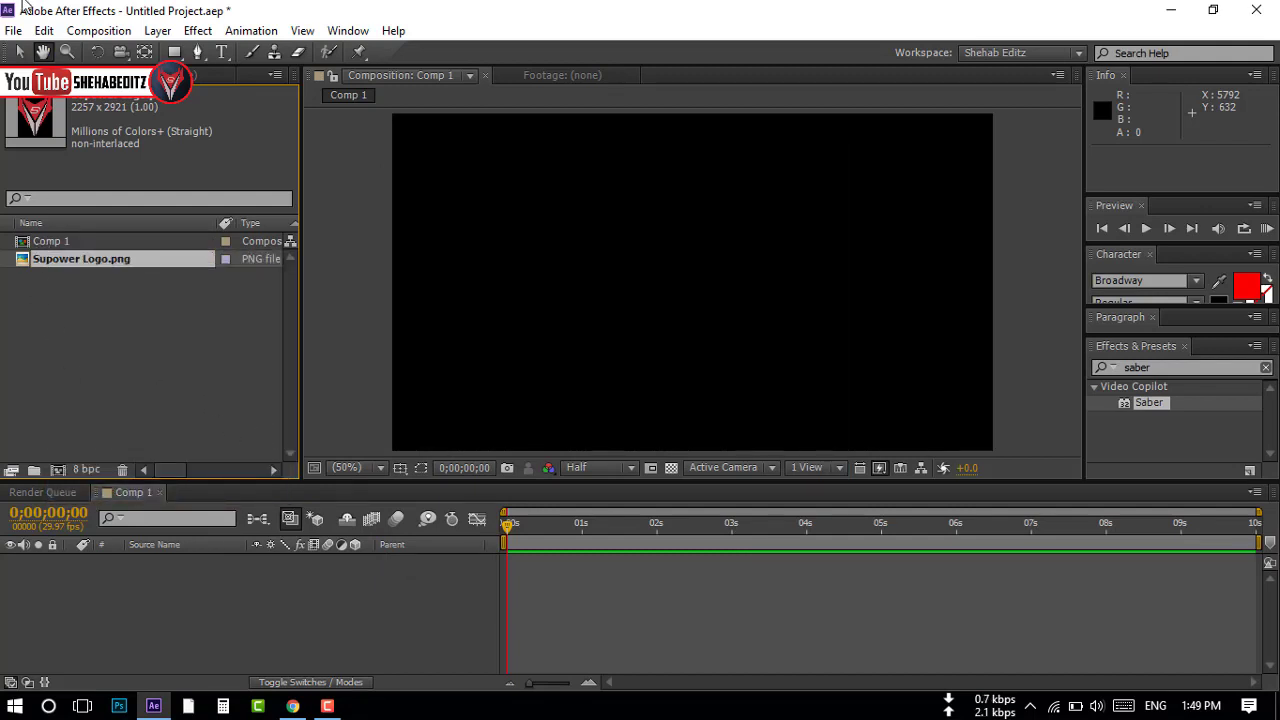
{"action": "left_click", "coordinate": [20, 52]}
{"action": "left_click", "coordinate": [48, 241]}
{"action": "right_click", "coordinate": [48, 241]}
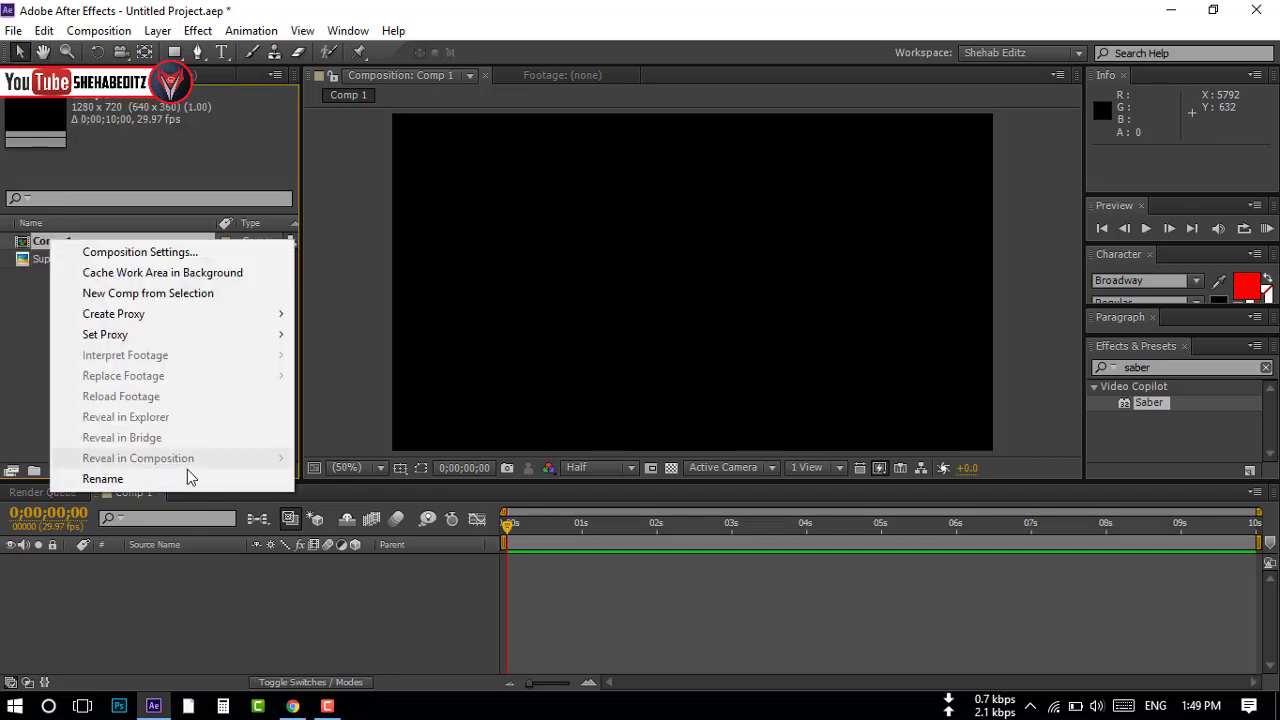
{"action": "left_click", "coordinate": [150, 478]}
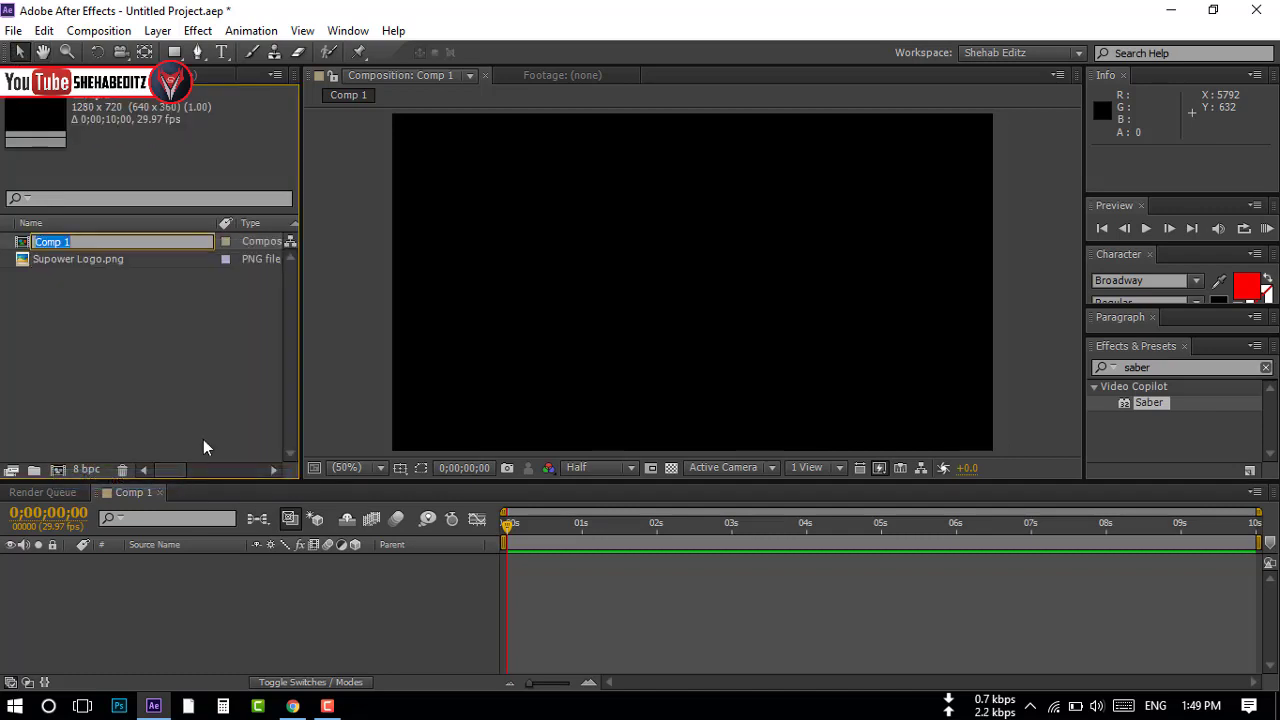
{"action": "type", "text": "Fire"}
{"action": "key", "text": "Return"}
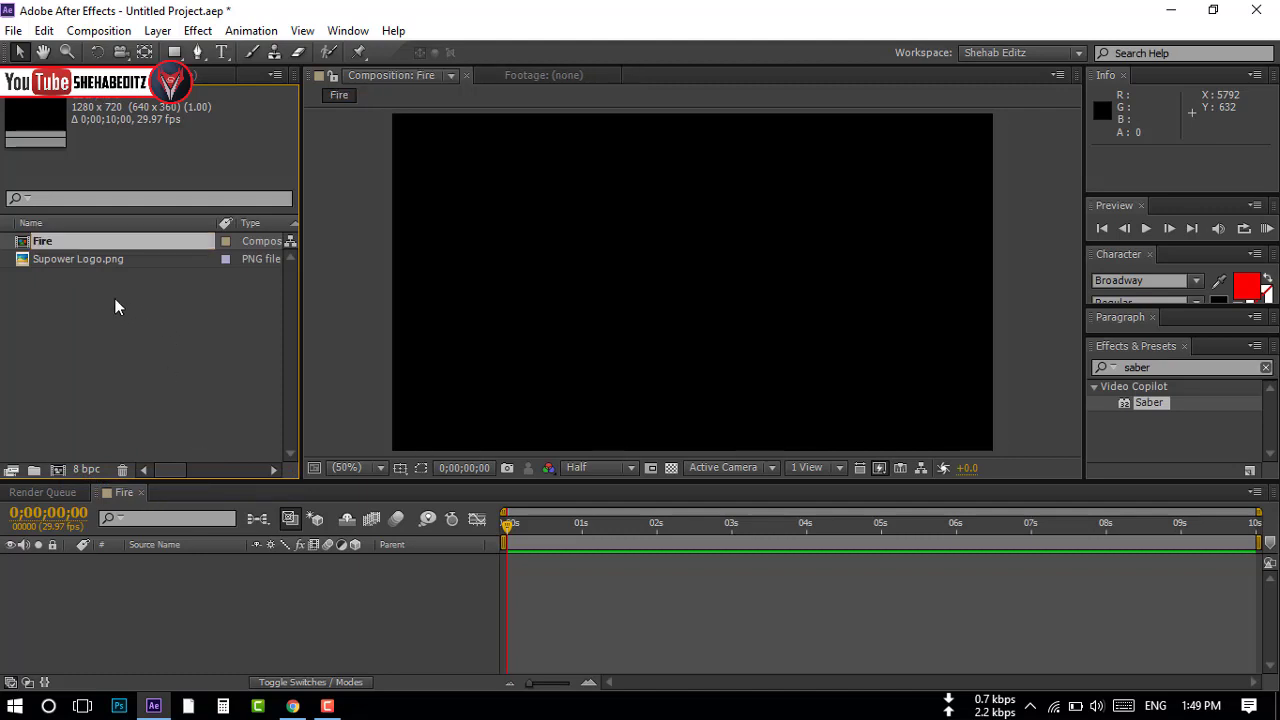
Add Supower Logo.png to the Fire timeline, pre-compose it with all attributes as 'Logo', and open it.
{"action": "left_click", "coordinate": [53, 263]}
{"action": "left_click_drag", "start_coordinate": [60, 255], "coordinate": [126, 570]}
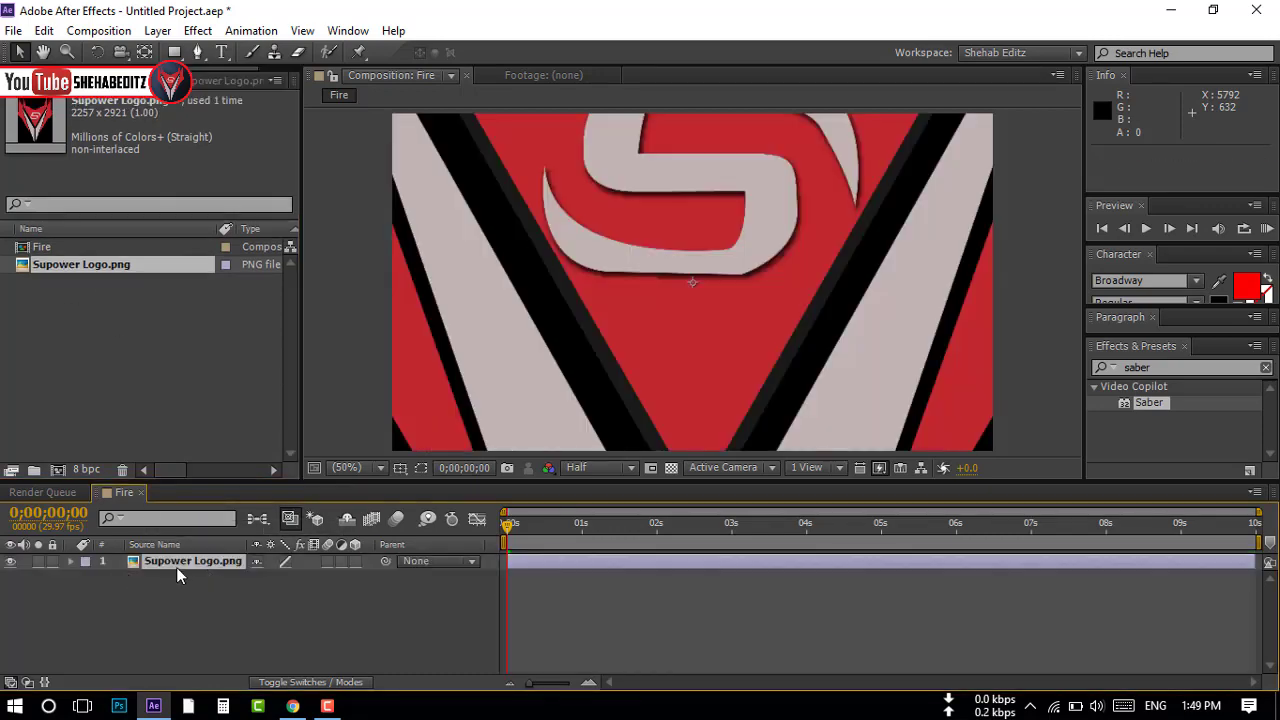
{"action": "right_click", "coordinate": [158, 561]}
{"action": "left_click", "coordinate": [213, 575]}
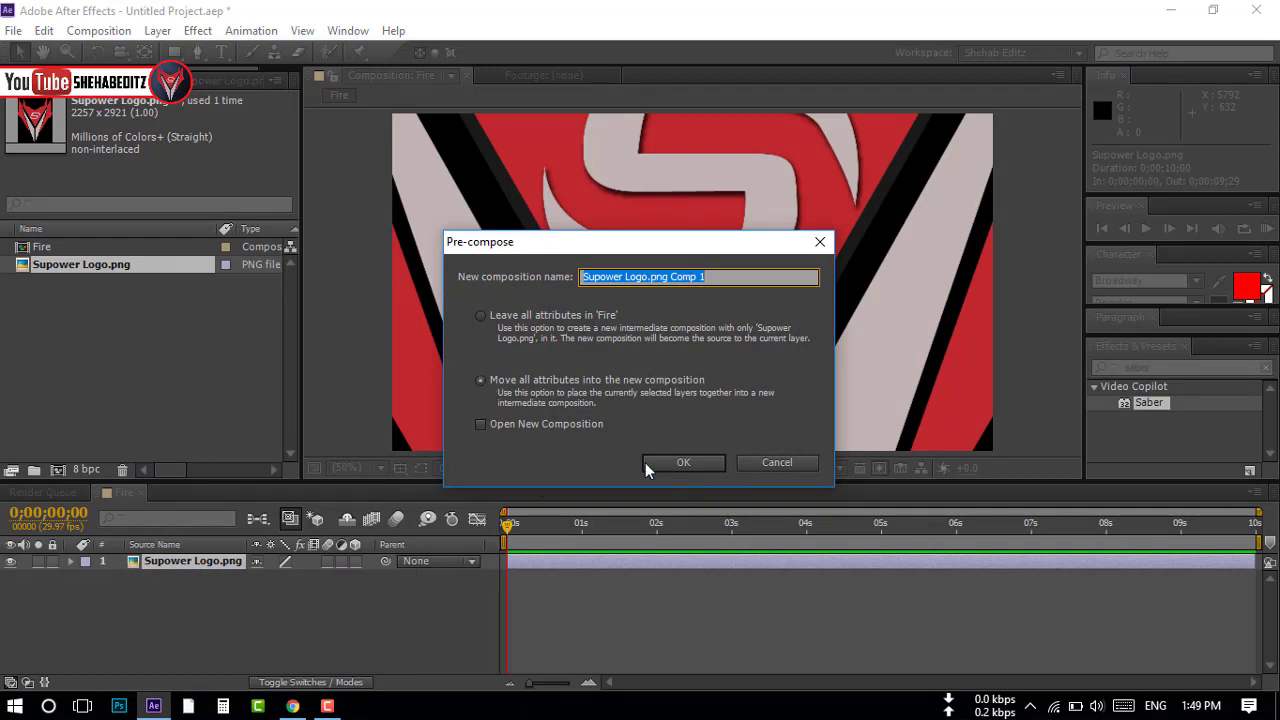
{"action": "left_click", "coordinate": [482, 381]}
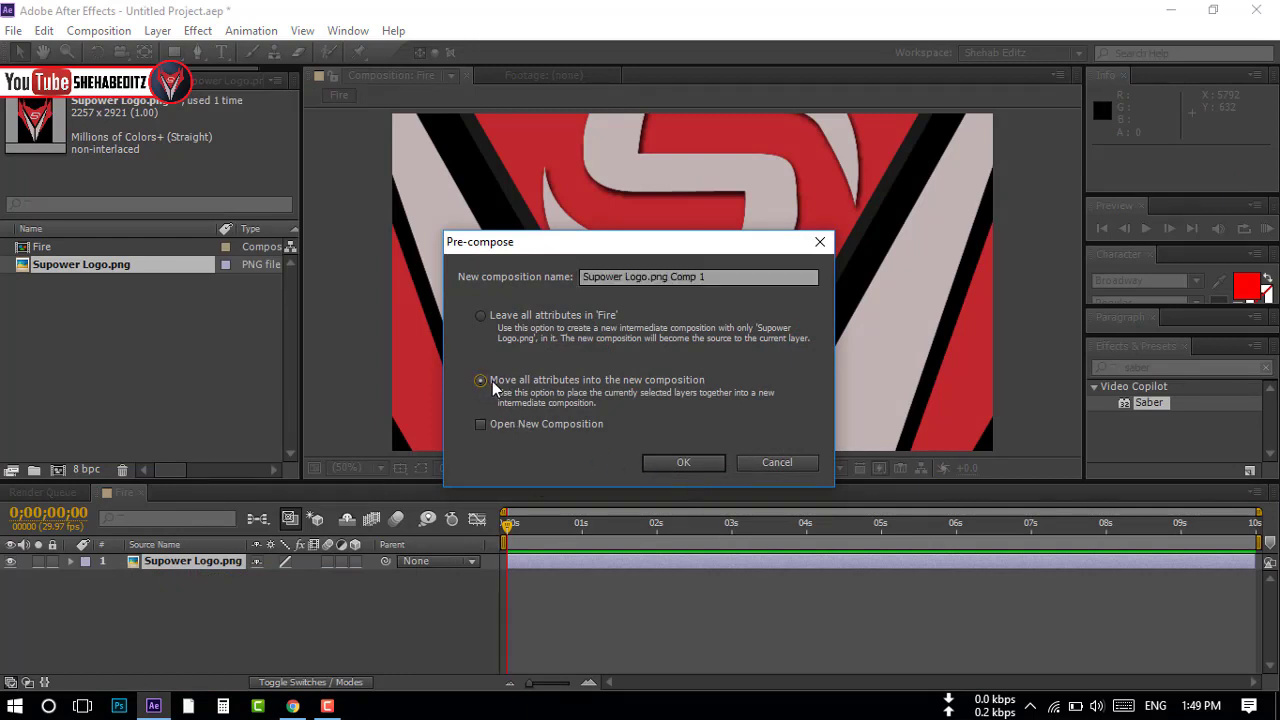
{"action": "left_click", "coordinate": [721, 276]}
{"action": "type", "text": "Log"}
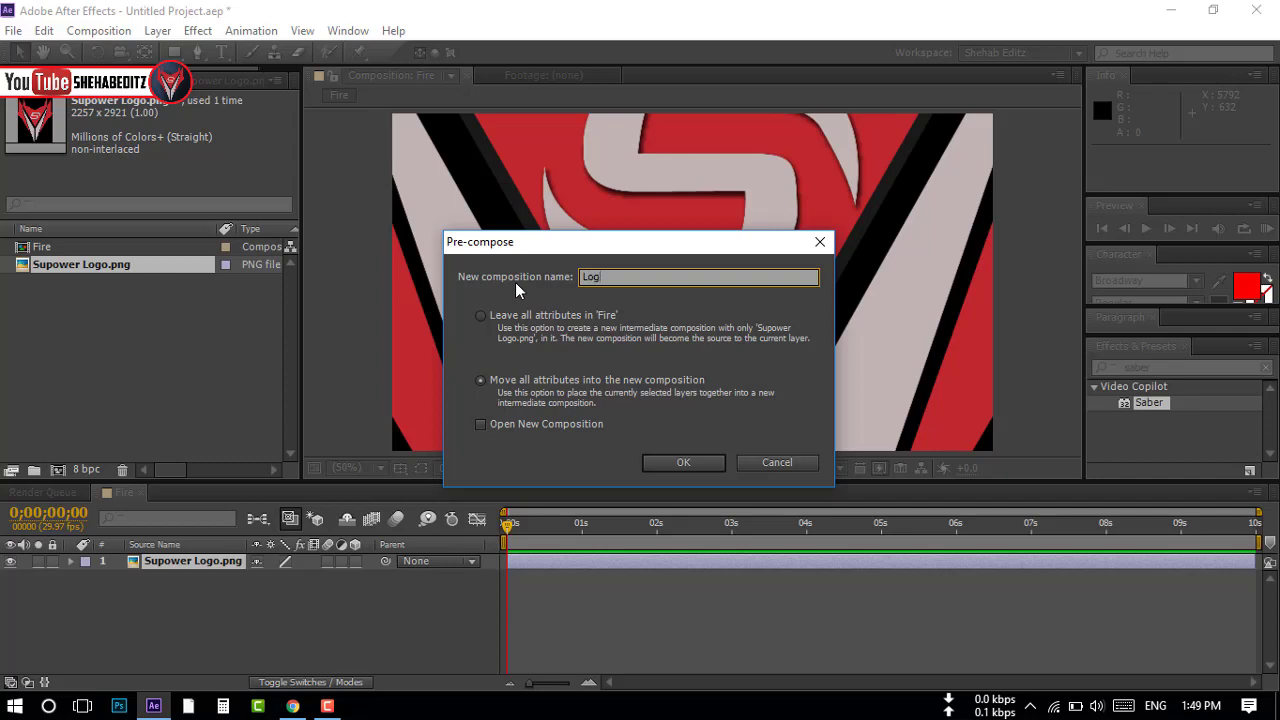
{"action": "type", "text": "o"}
{"action": "left_click", "coordinate": [686, 465]}
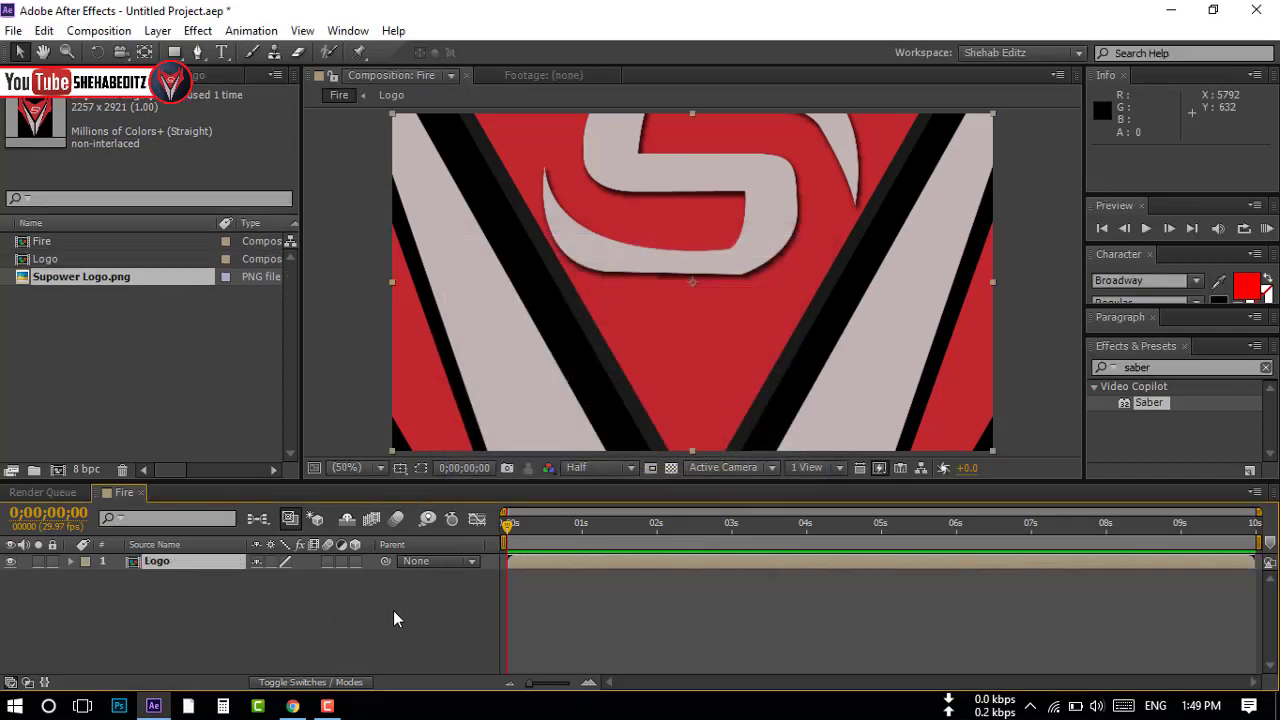
{"action": "double_click", "coordinate": [149, 563]}
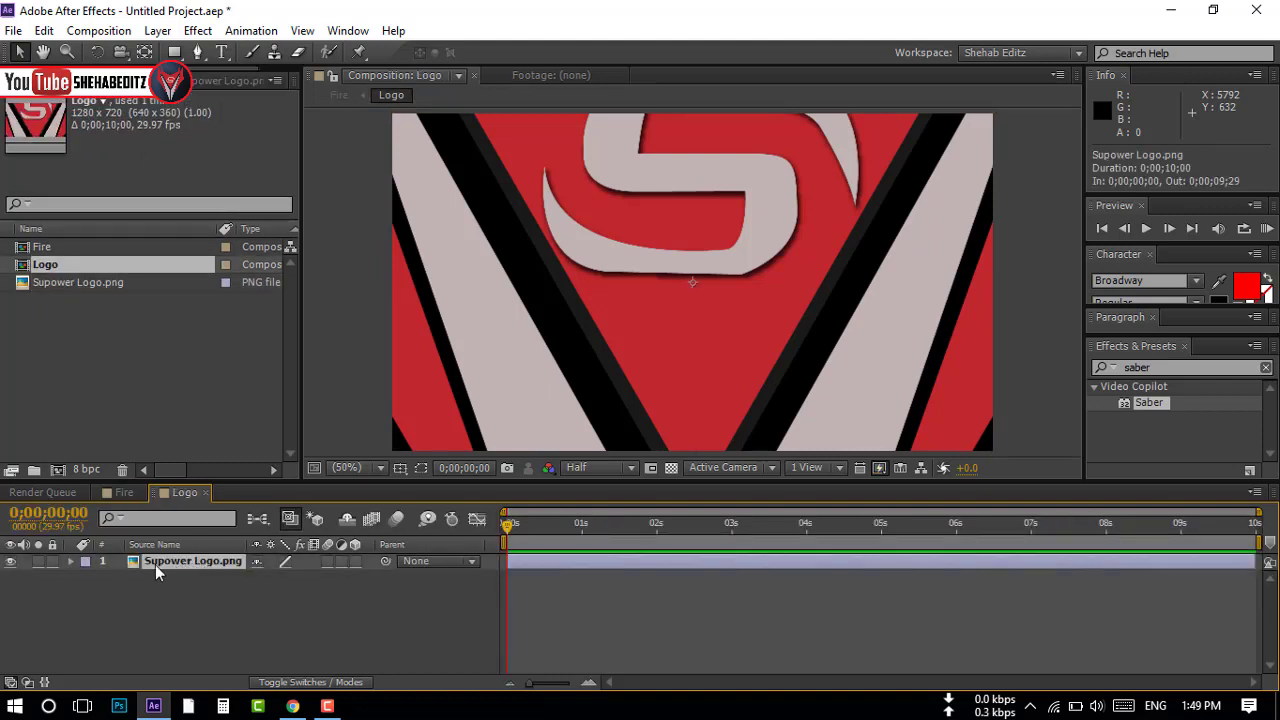
Set the logo layer's Scale to 10% inside Logo, then return to the Fire composition.
{"action": "key", "text": "s"}
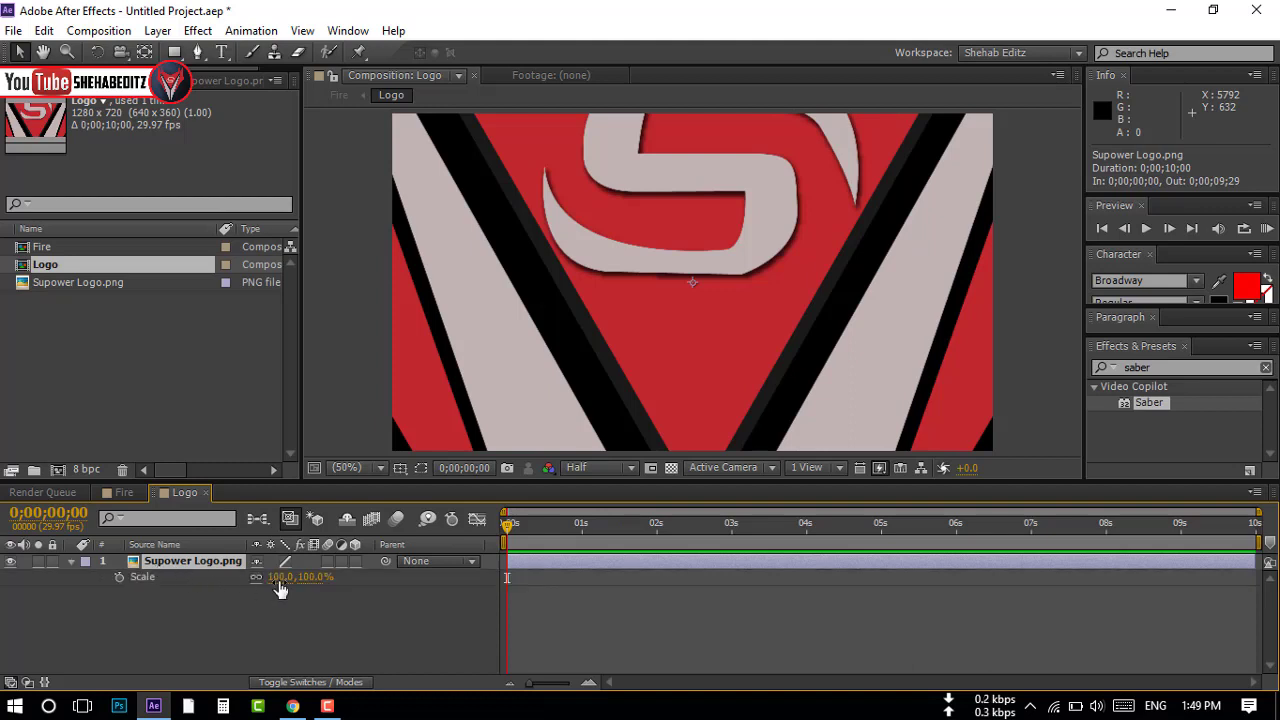
{"action": "left_click", "coordinate": [280, 580]}
{"action": "type", "text": "1"}
{"action": "key", "text": "Return"}
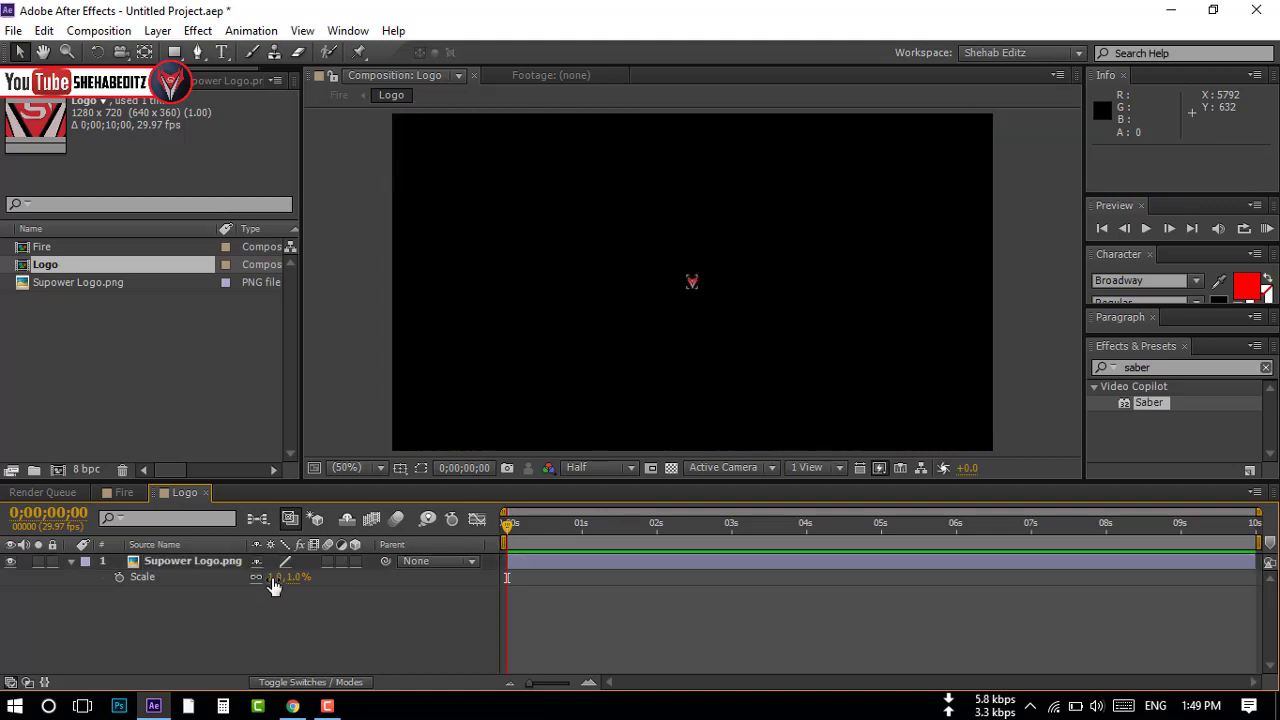
{"action": "left_click_drag", "start_coordinate": [284, 577], "coordinate": [280, 603]}
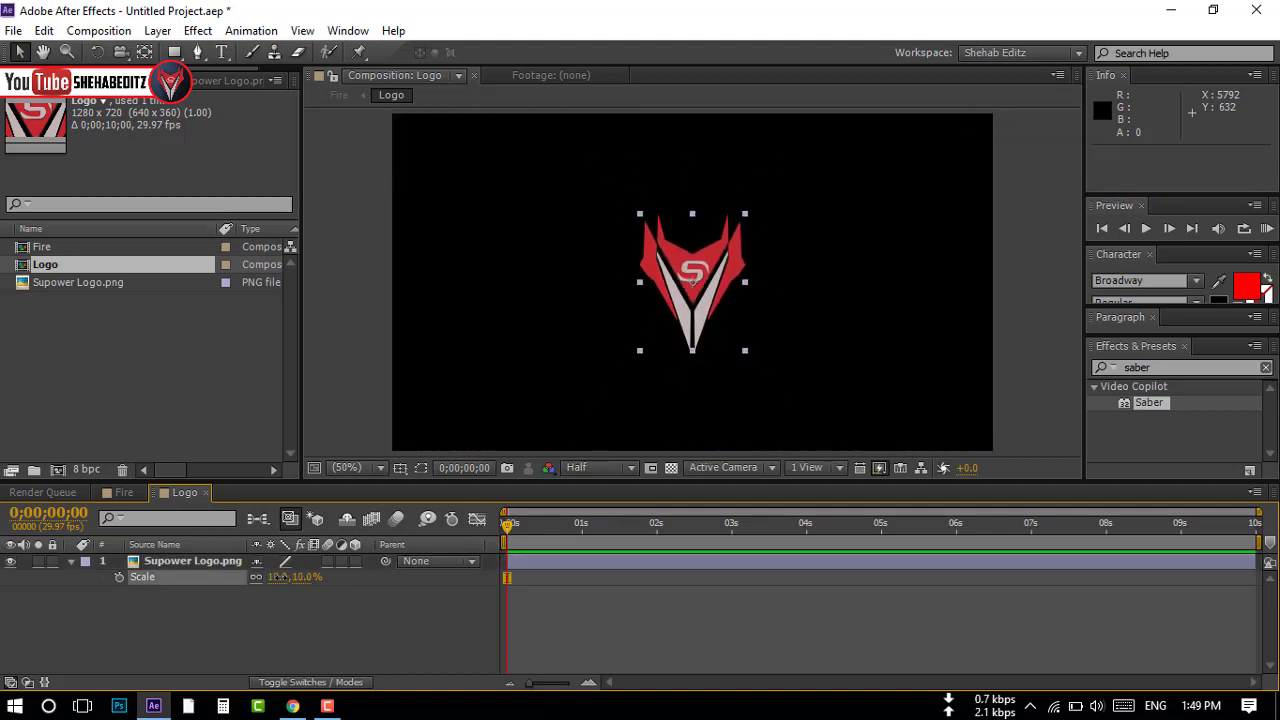
{"action": "left_click", "coordinate": [280, 603]}
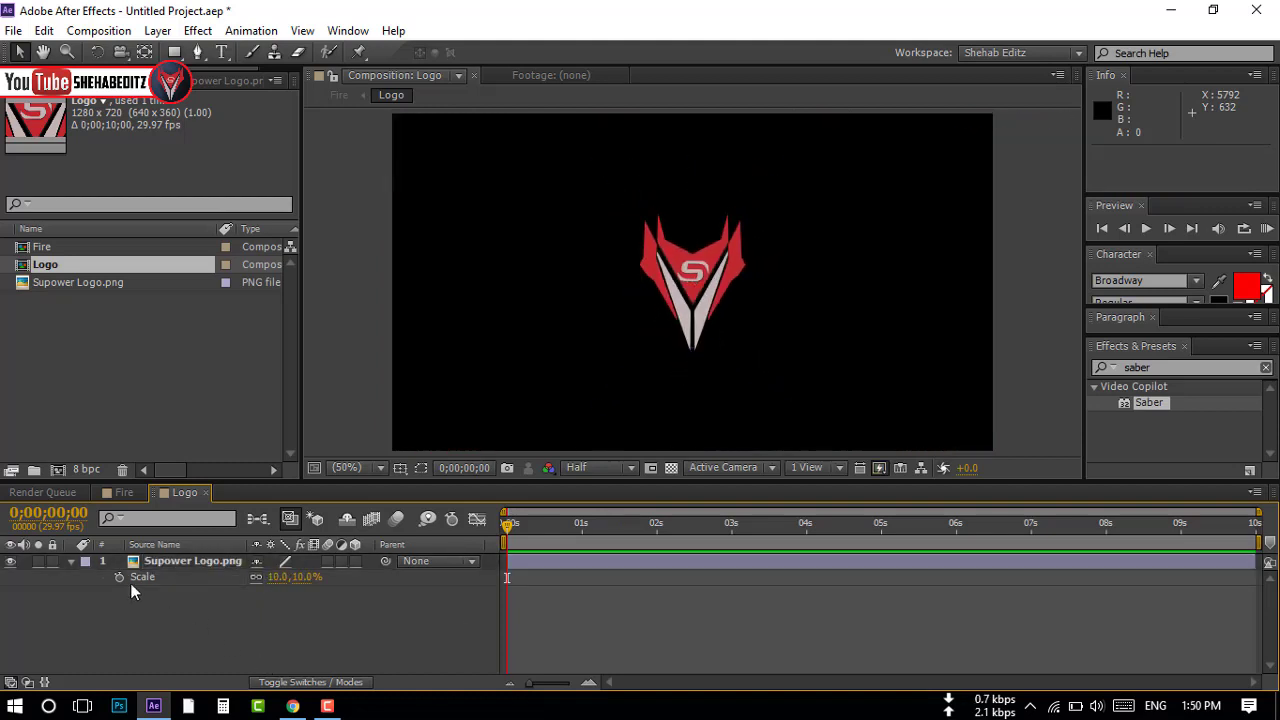
{"action": "left_click", "coordinate": [122, 493]}
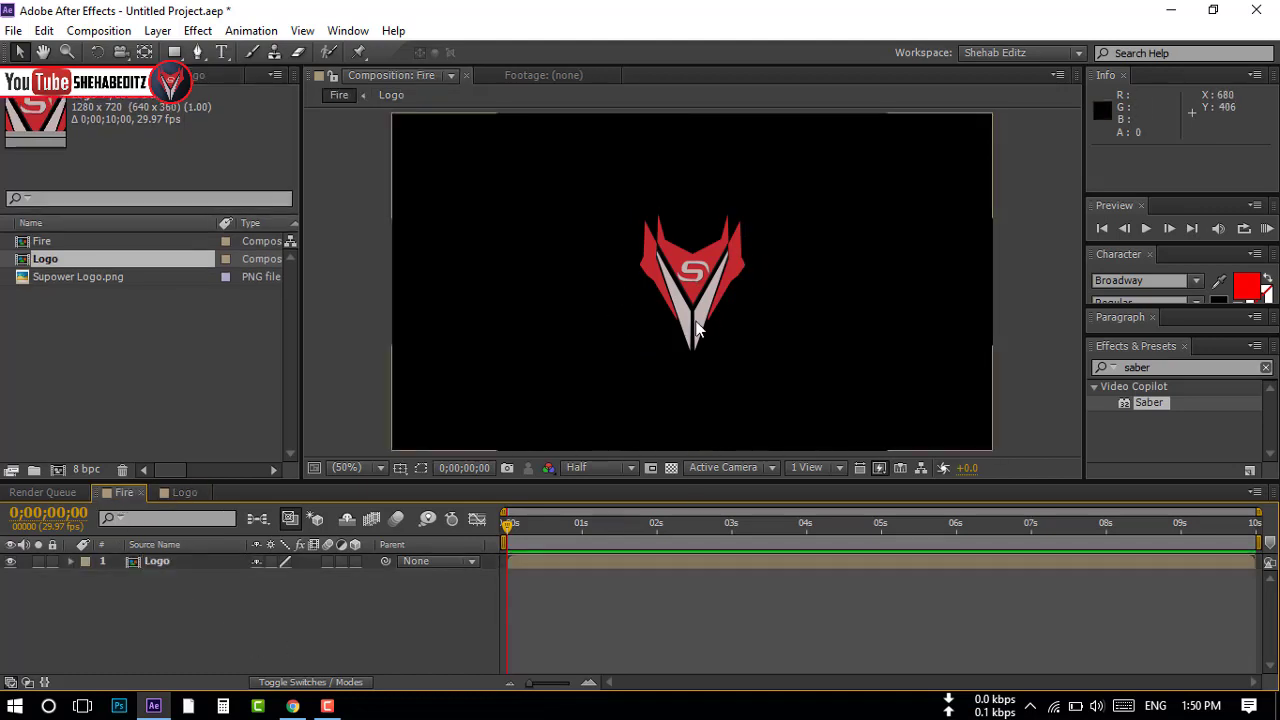
Auto-trace the Logo layer using the Luminance channel, applying the masks to a new layer.
{"action": "left_click", "coordinate": [148, 566]}
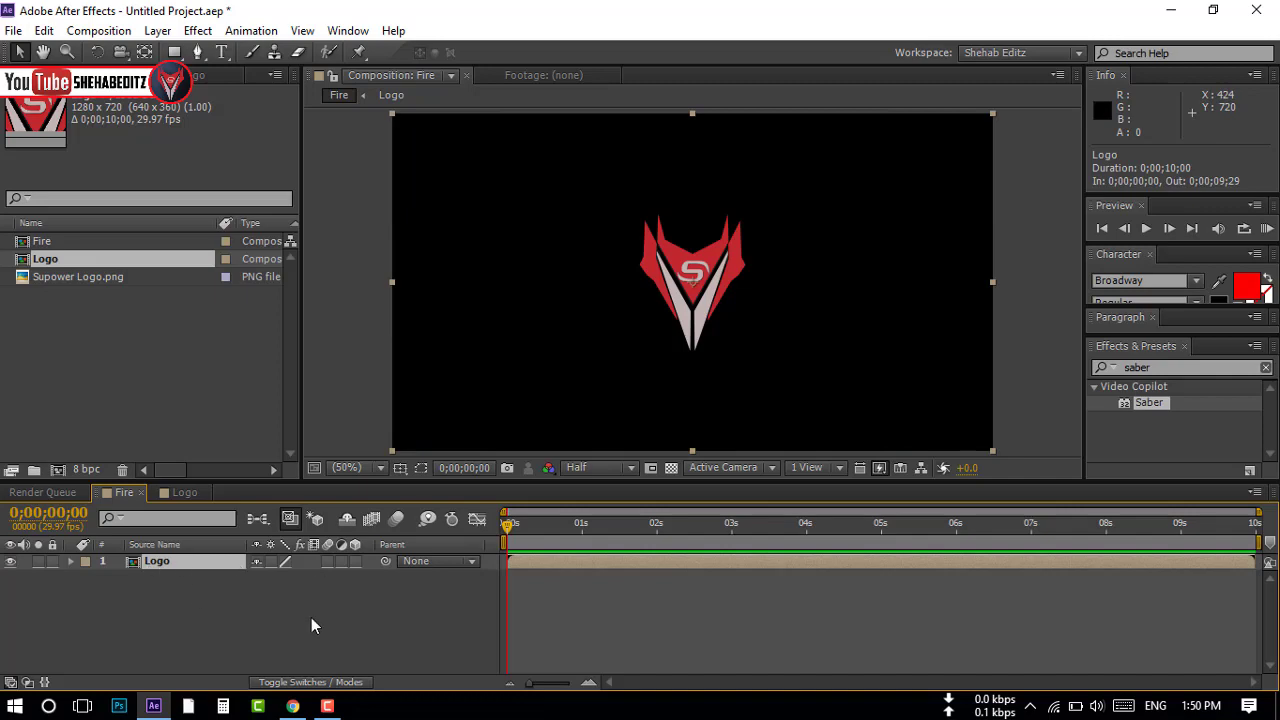
{"action": "left_click", "coordinate": [157, 30]}
{"action": "left_click", "coordinate": [247, 690]}
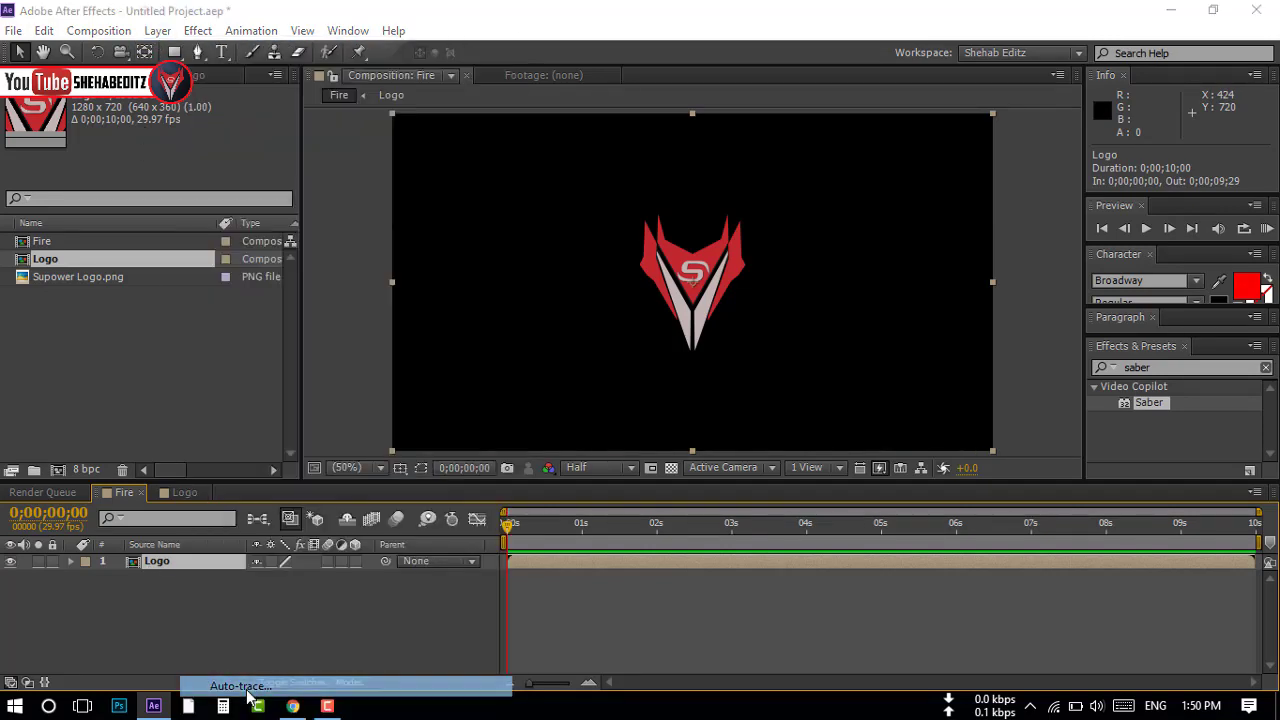
{"action": "left_click", "coordinate": [973, 361]}
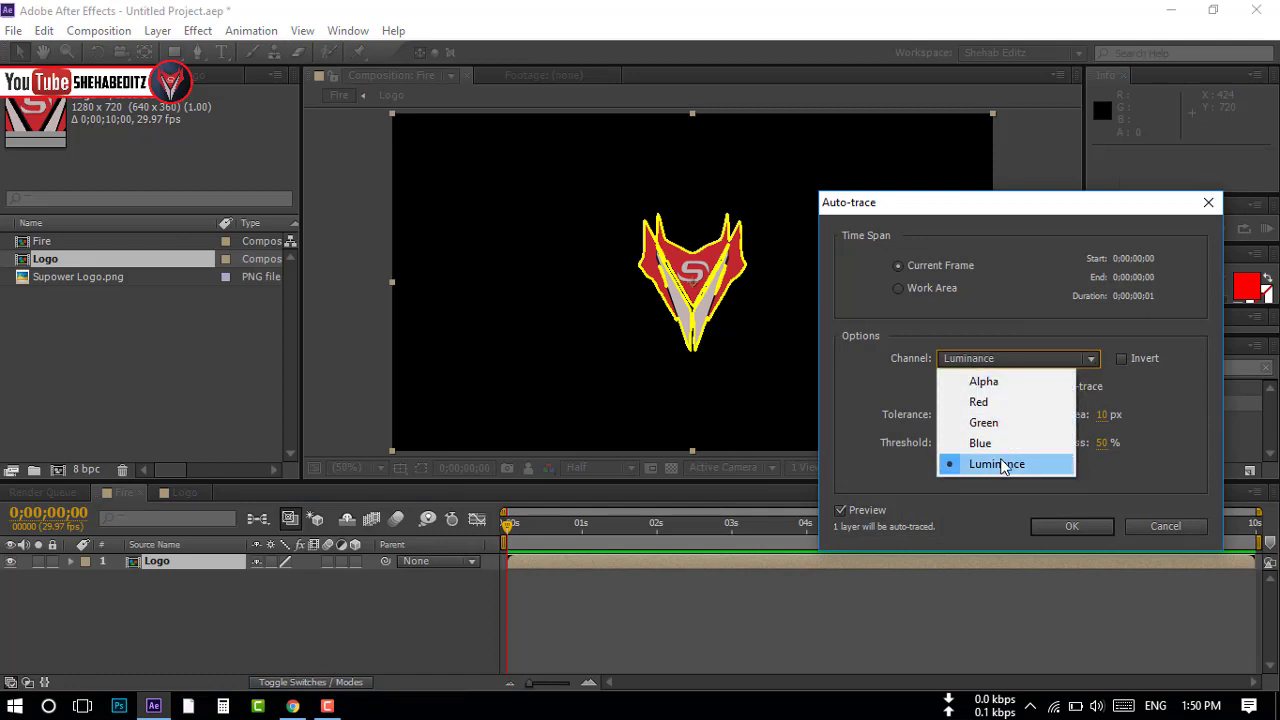
{"action": "left_click", "coordinate": [1003, 462]}
{"action": "left_click", "coordinate": [944, 468]}
{"action": "left_click", "coordinate": [944, 469]}
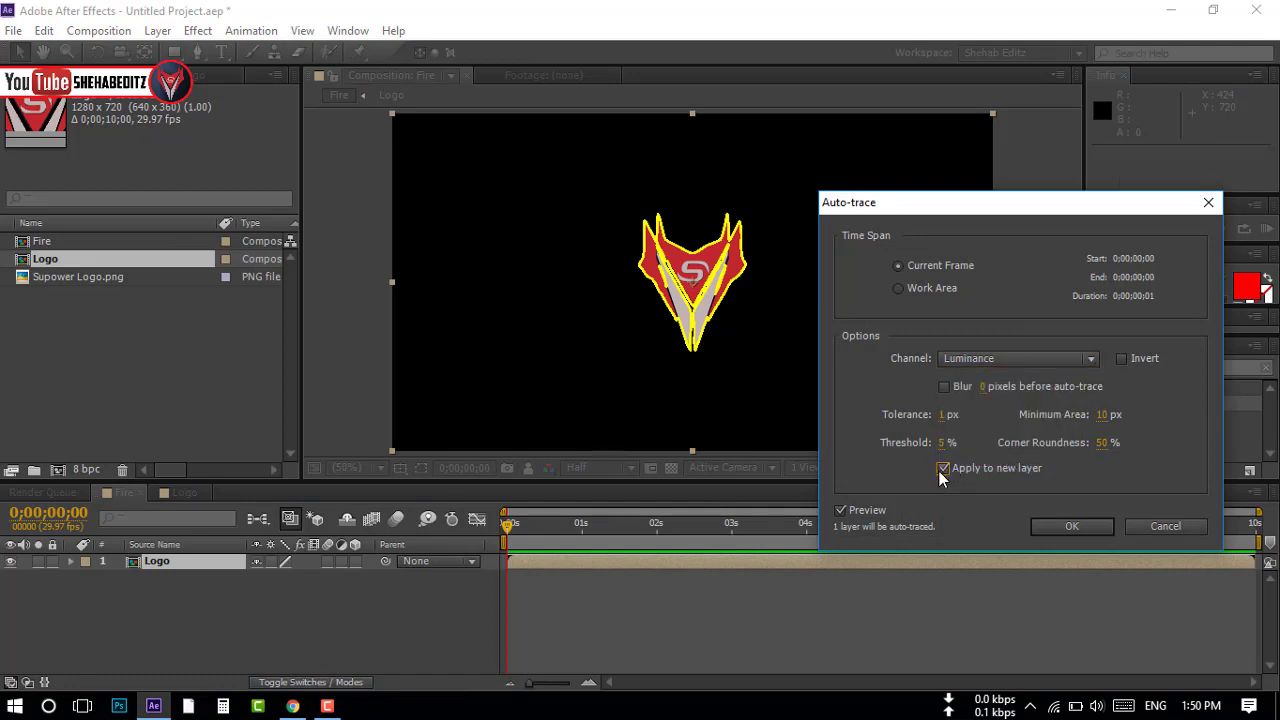
{"action": "left_click", "coordinate": [1074, 523]}
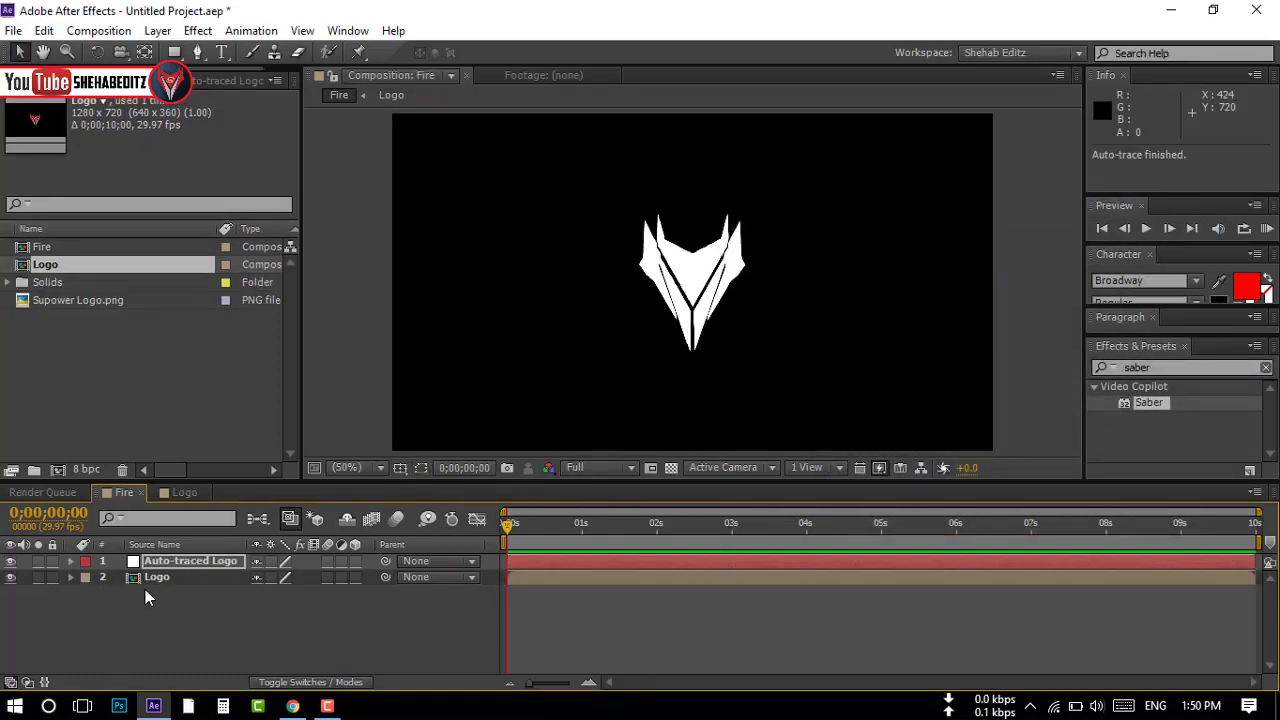
Search Effects & Presets for 'saber' and apply Saber to the Auto-traced Logo layer.
{"action": "left_click", "coordinate": [165, 563]}
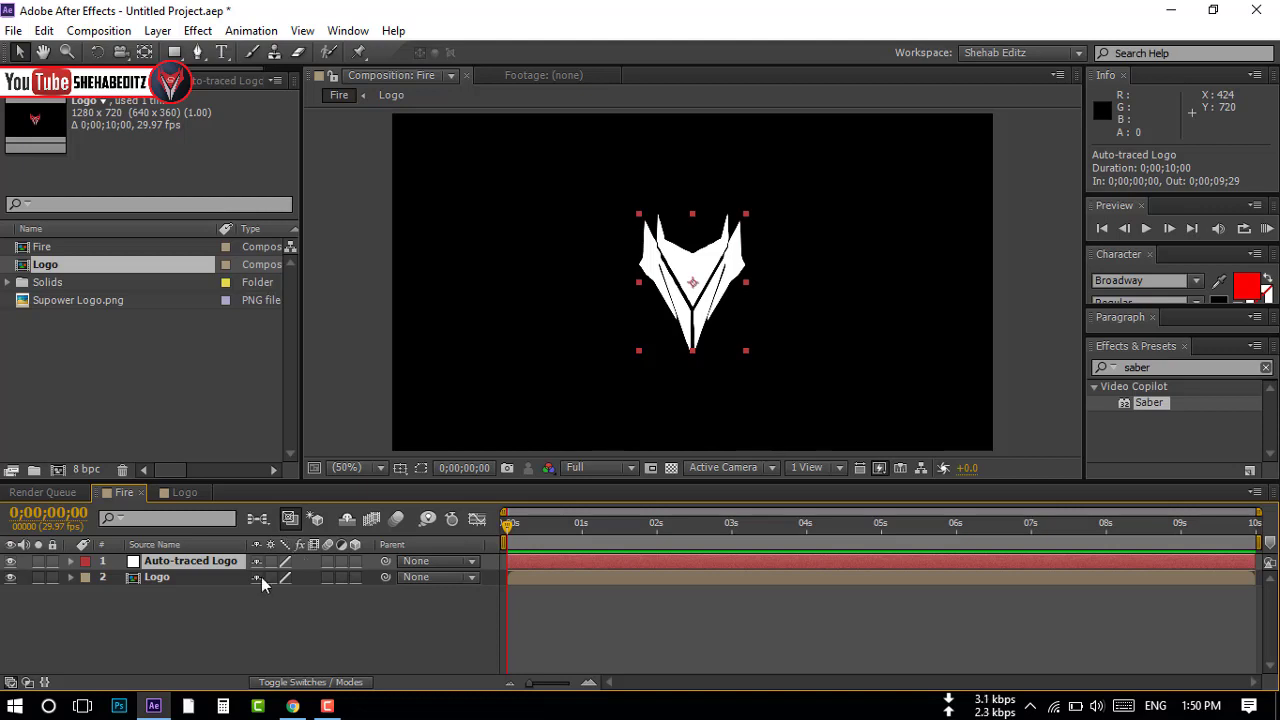
{"action": "left_click", "coordinate": [1148, 348]}
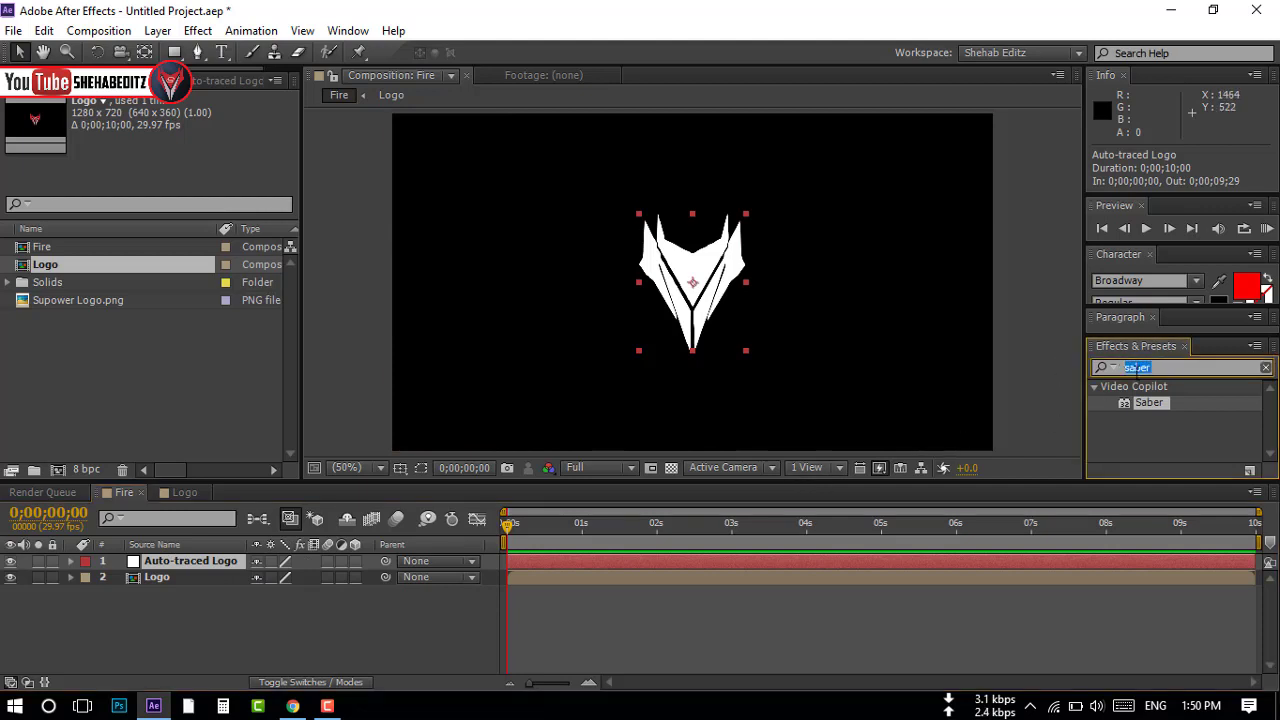
{"action": "left_click", "coordinate": [348, 31]}
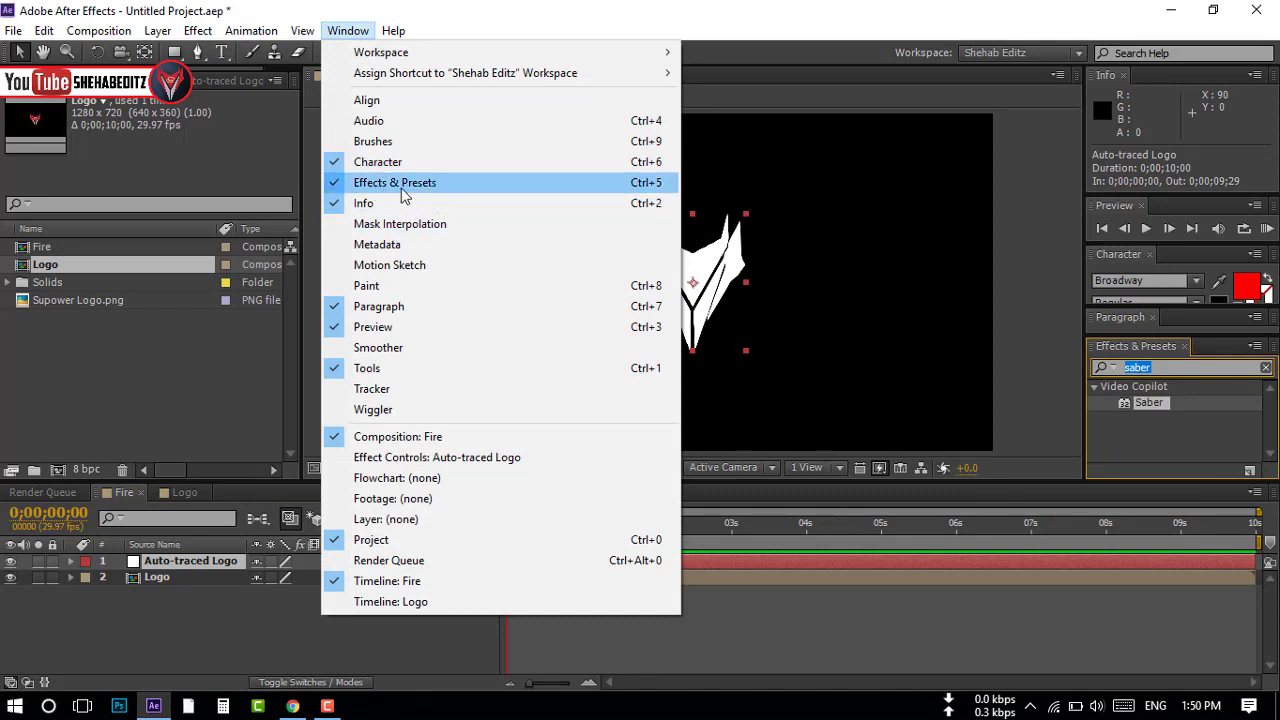
{"action": "left_click", "coordinate": [1110, 376]}
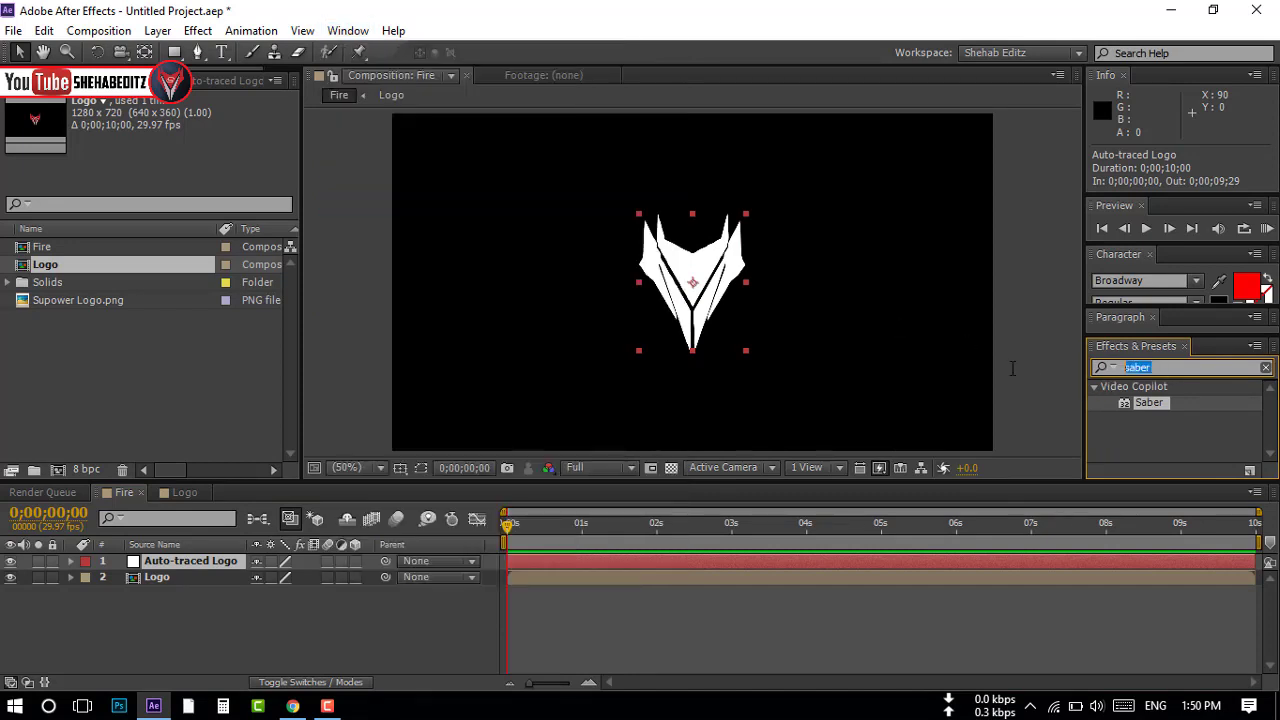
{"action": "type", "text": "saber"}
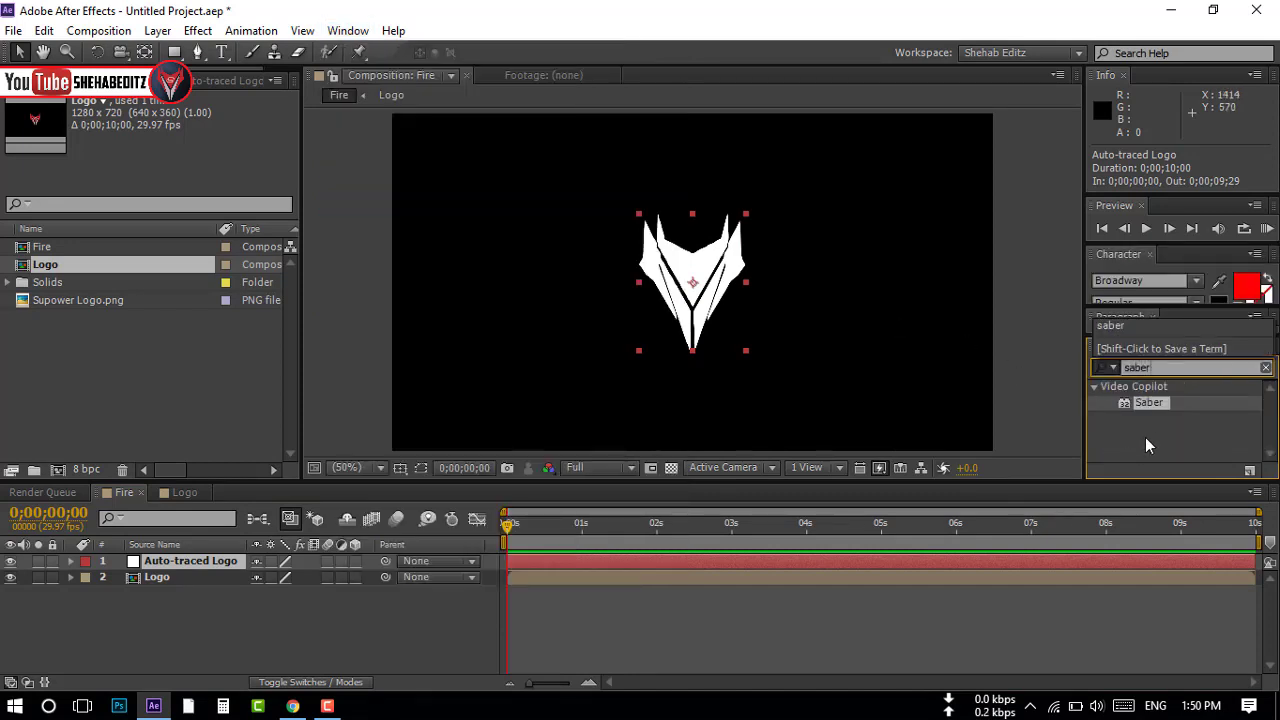
{"action": "left_click", "coordinate": [1154, 401]}
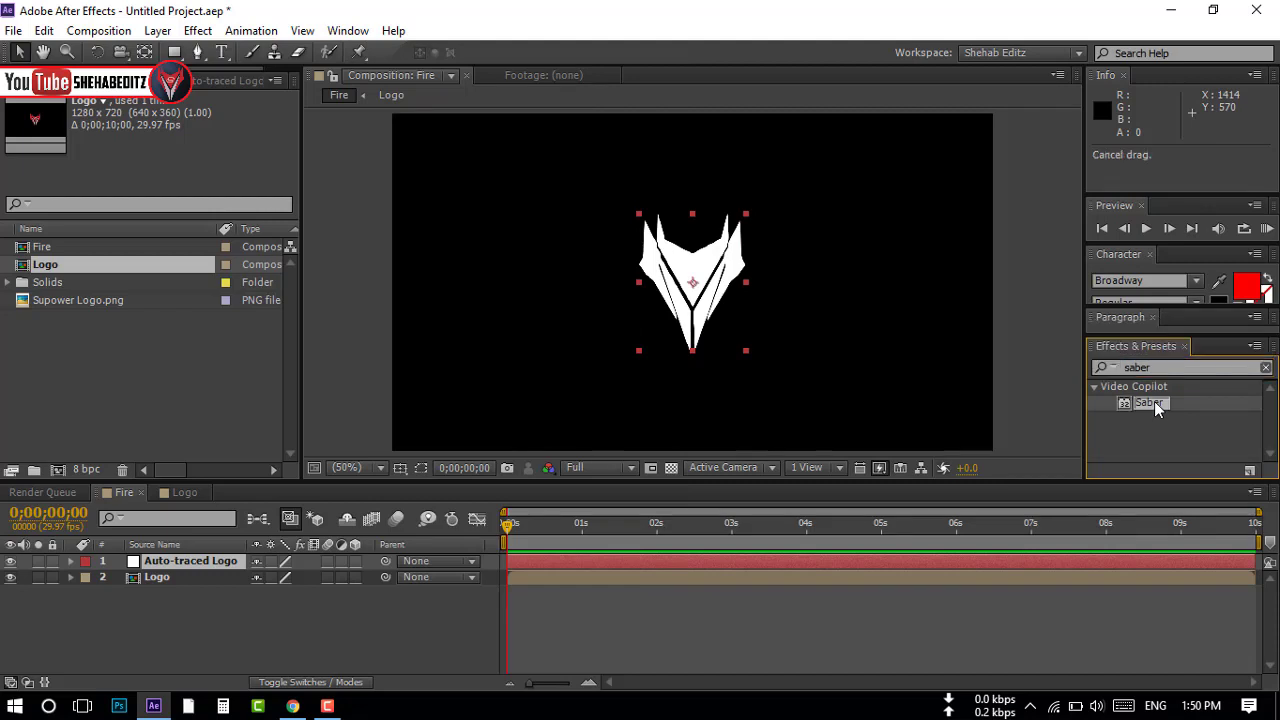
{"action": "left_click_drag", "start_coordinate": [1154, 401], "coordinate": [168, 568]}
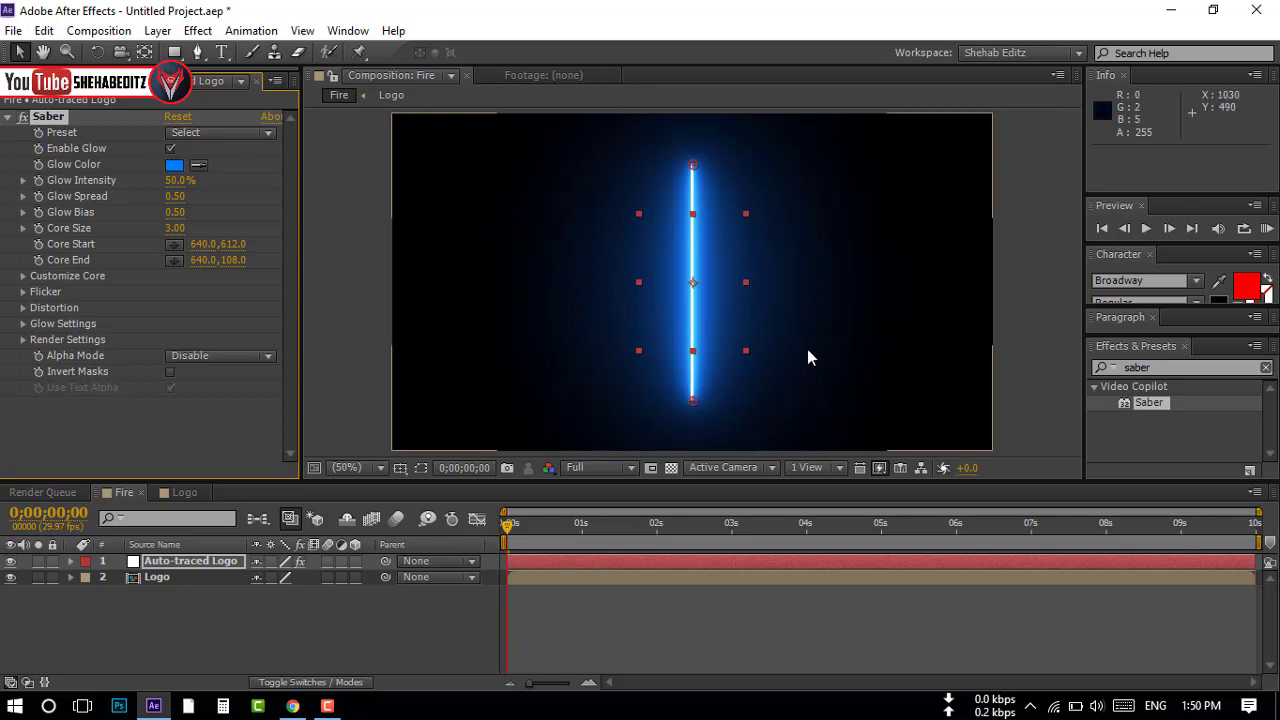
Set Saber's Customize Core > Core Type to Layer Masks.
{"action": "left_click", "coordinate": [24, 277]}
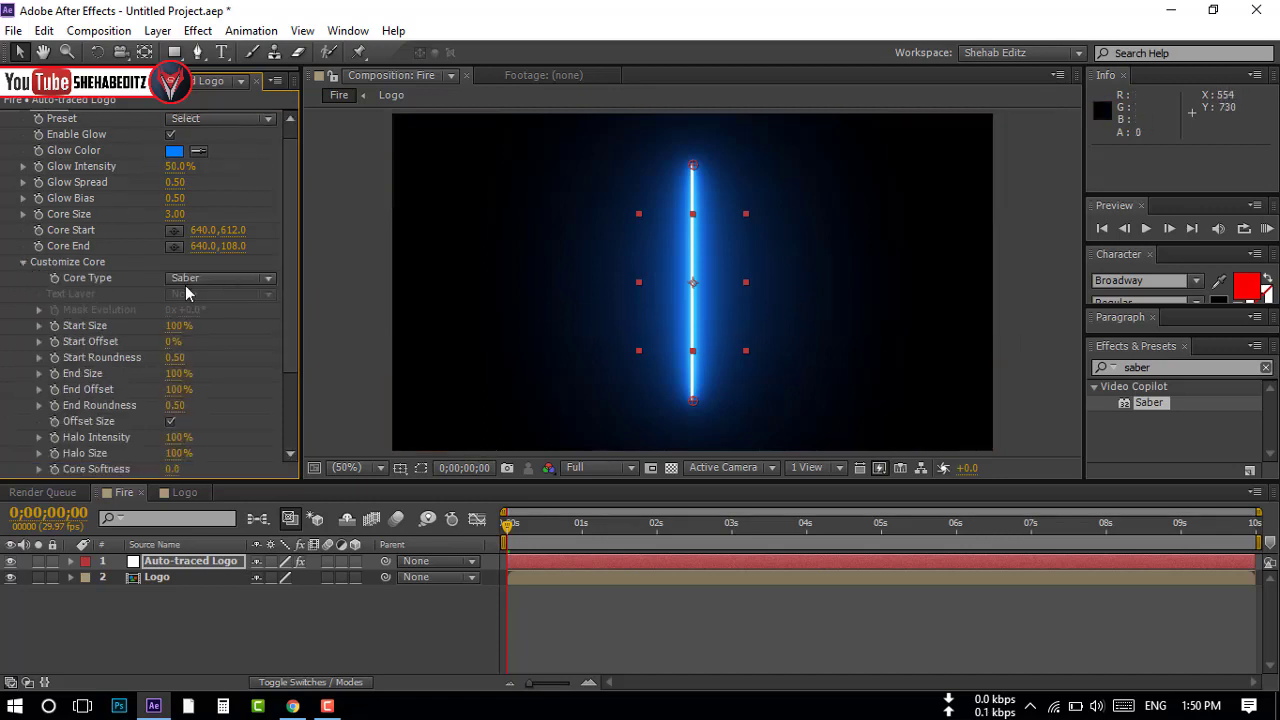
{"action": "left_click", "coordinate": [209, 281]}
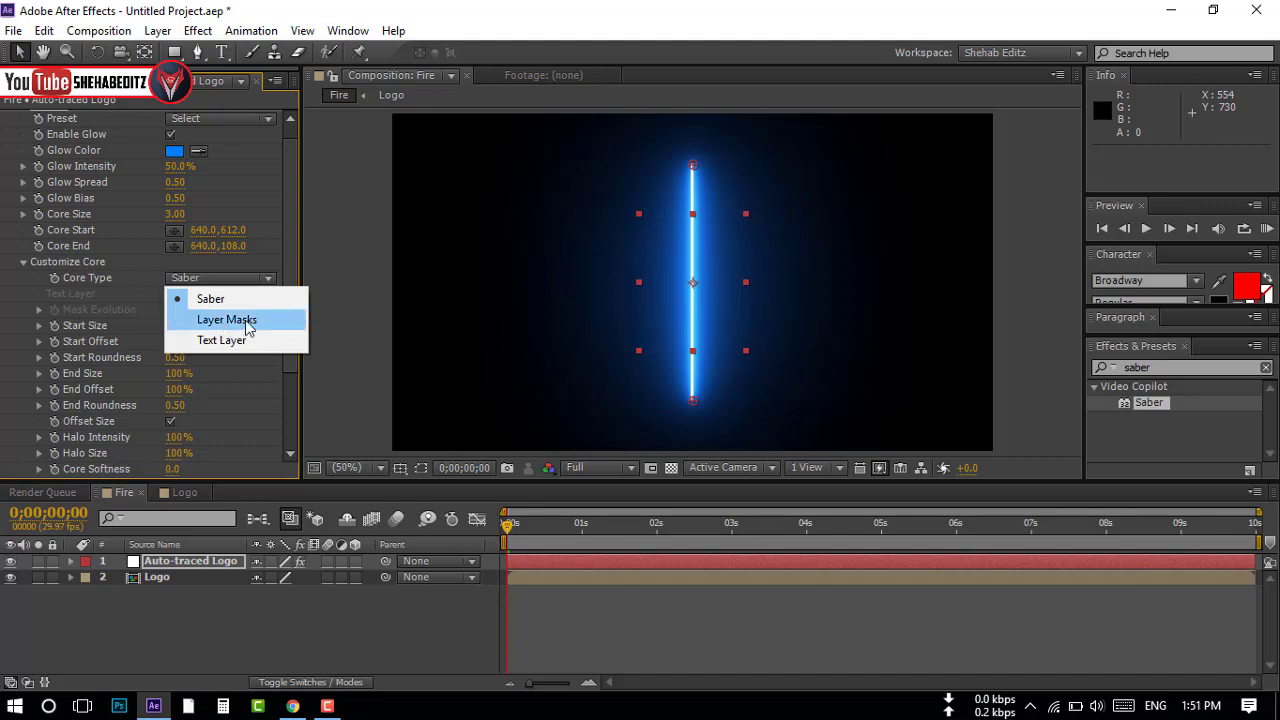
{"action": "left_click", "coordinate": [245, 320]}
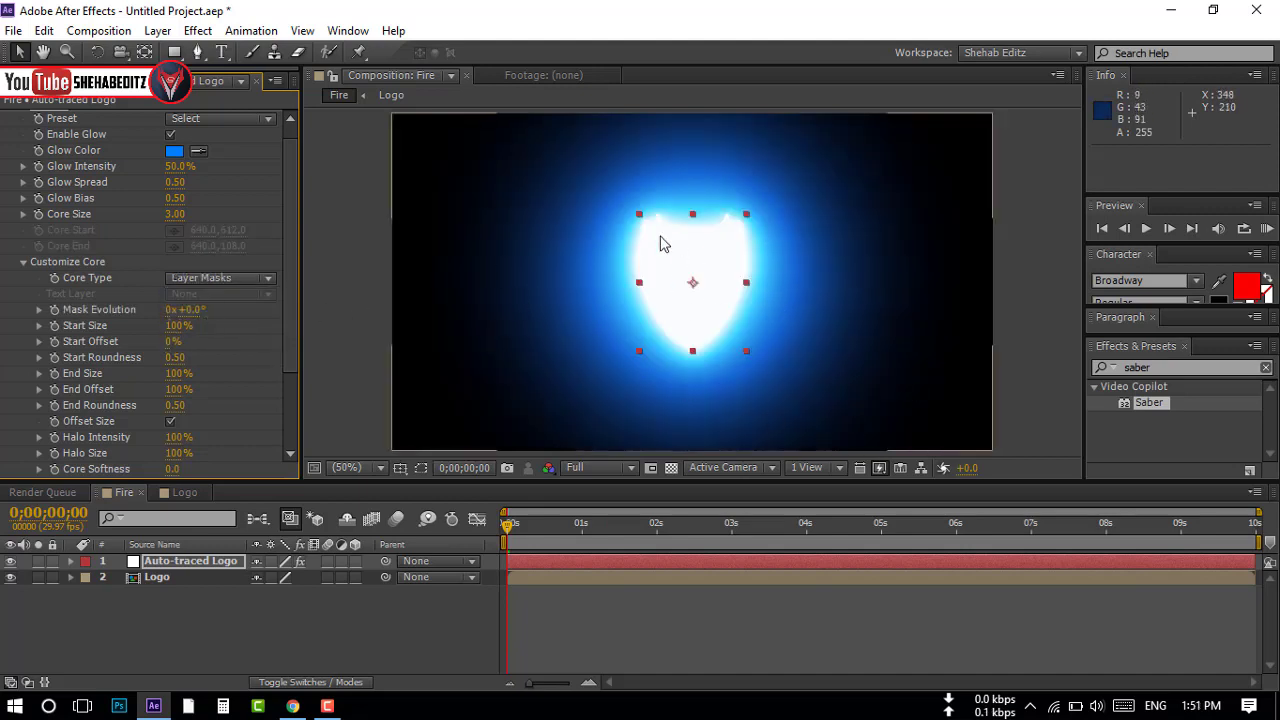
{"action": "left_click", "coordinate": [23, 262]}
Apply the Saber Fire preset and set the viewer resolution to Half to preview the flames.
{"action": "left_click", "coordinate": [211, 135]}
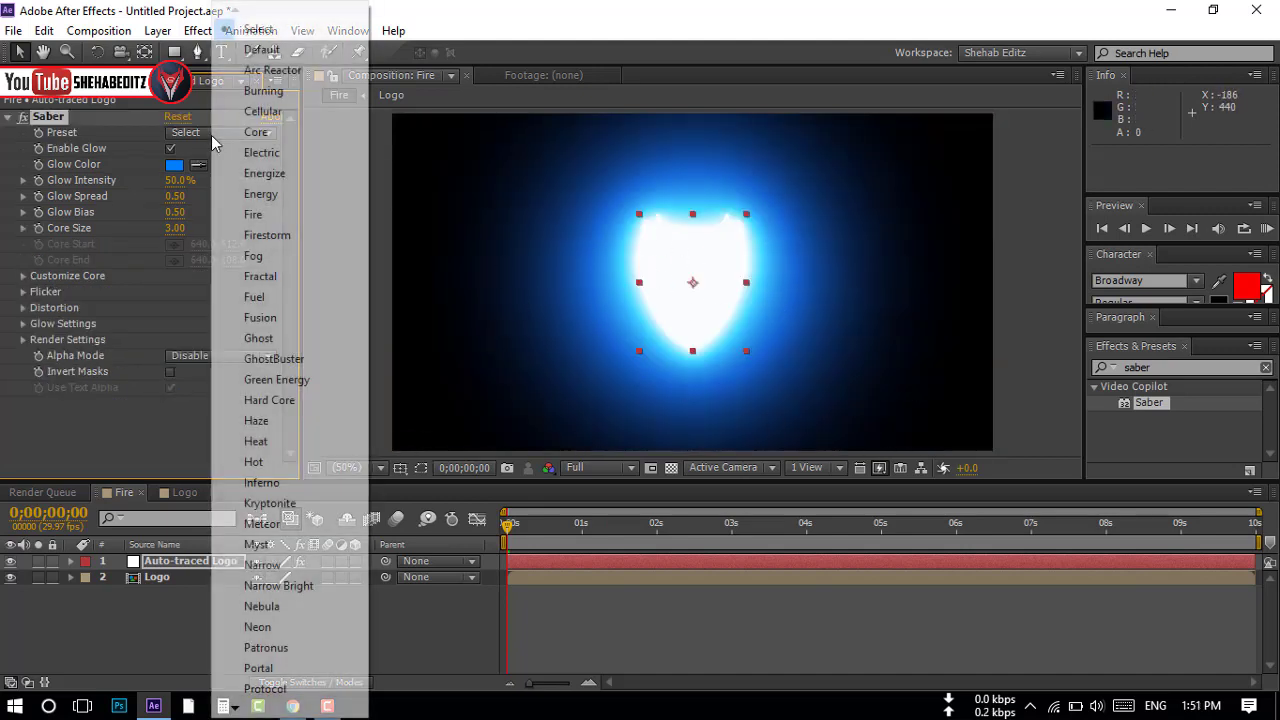
{"action": "left_click", "coordinate": [275, 216]}
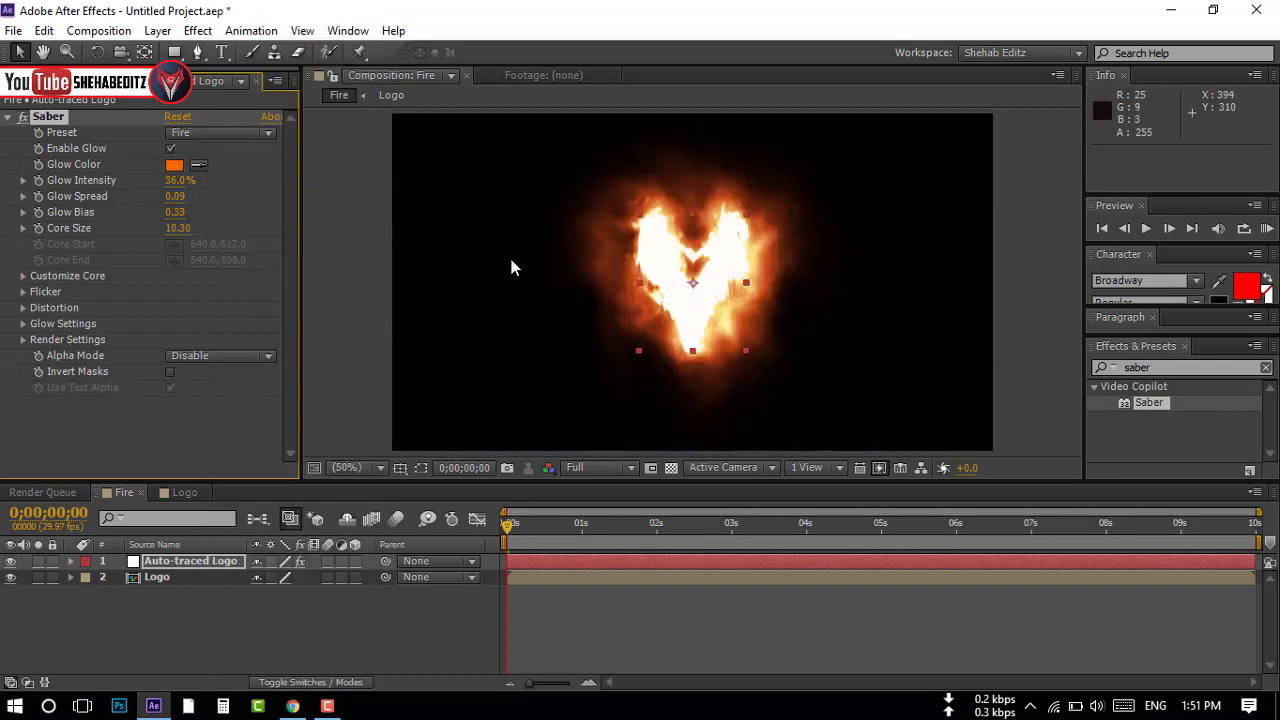
{"action": "left_click", "coordinate": [509, 537]}
{"action": "left_click", "coordinate": [578, 473]}
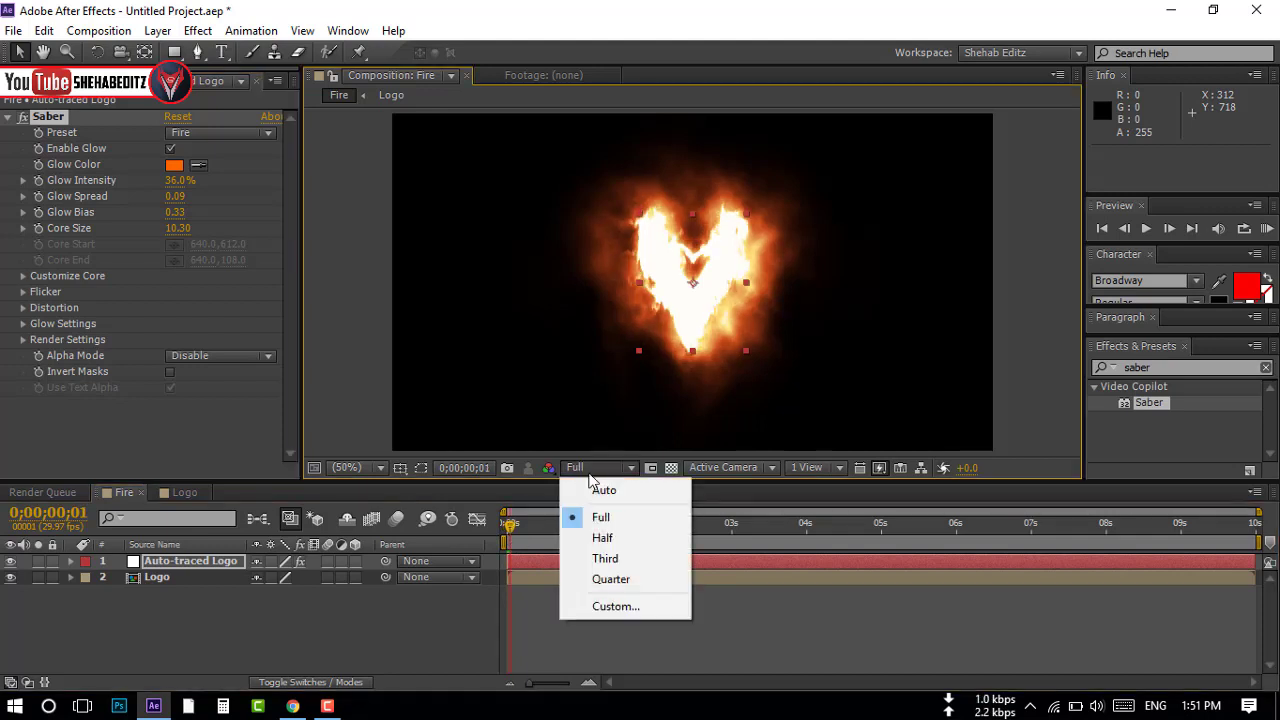
{"action": "left_click", "coordinate": [626, 534]}
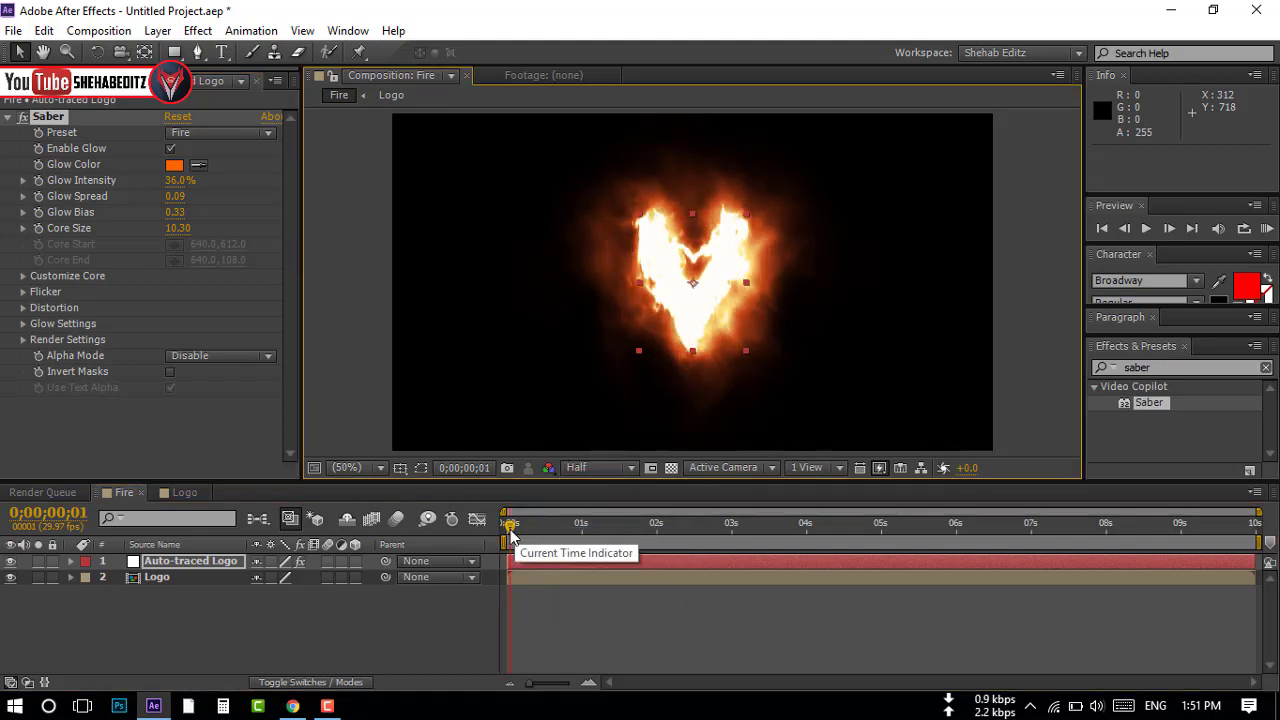
{"action": "mouse_move", "coordinate": [513, 532]}
{"action": "left_mouse_down"}
{"action": "mouse_move", "coordinate": [739, 533]}
{"action": "mouse_move", "coordinate": [478, 543]}
{"action": "left_mouse_up"}
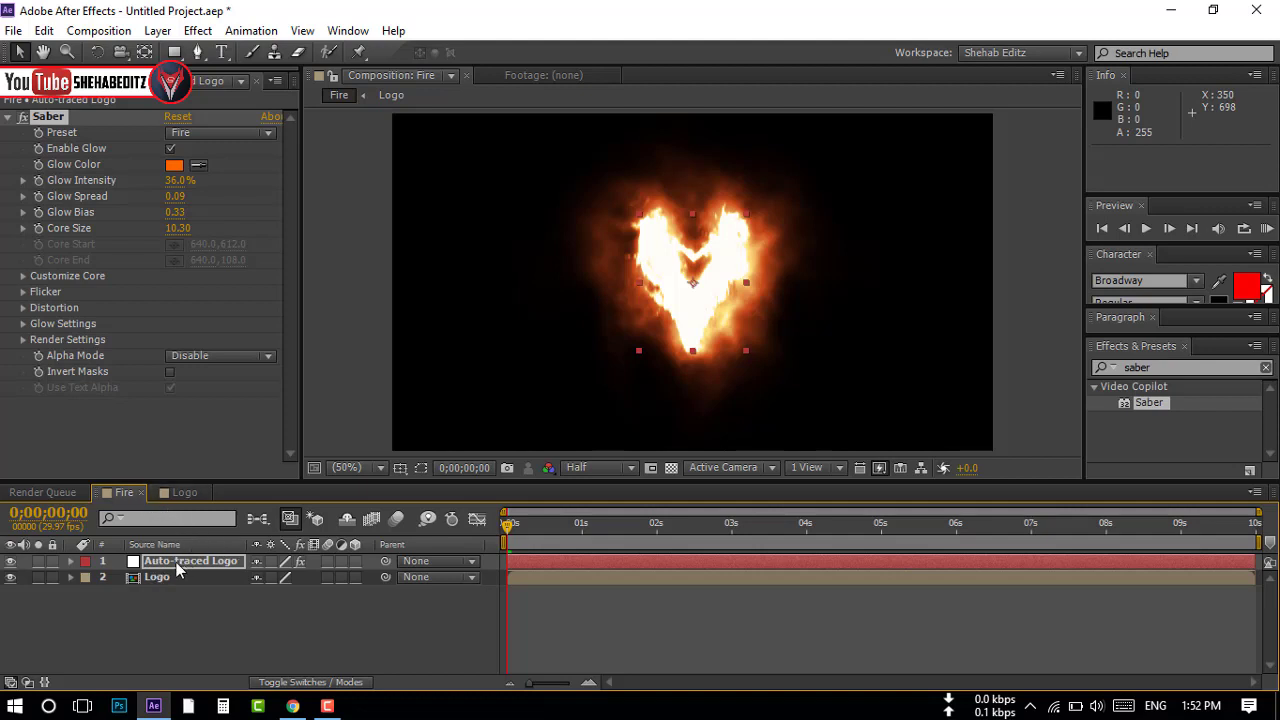
Animate Saber End Offset from 0% at 0s to 50% at 1s and preview the draw-on.
{"action": "left_click", "coordinate": [31, 282]}
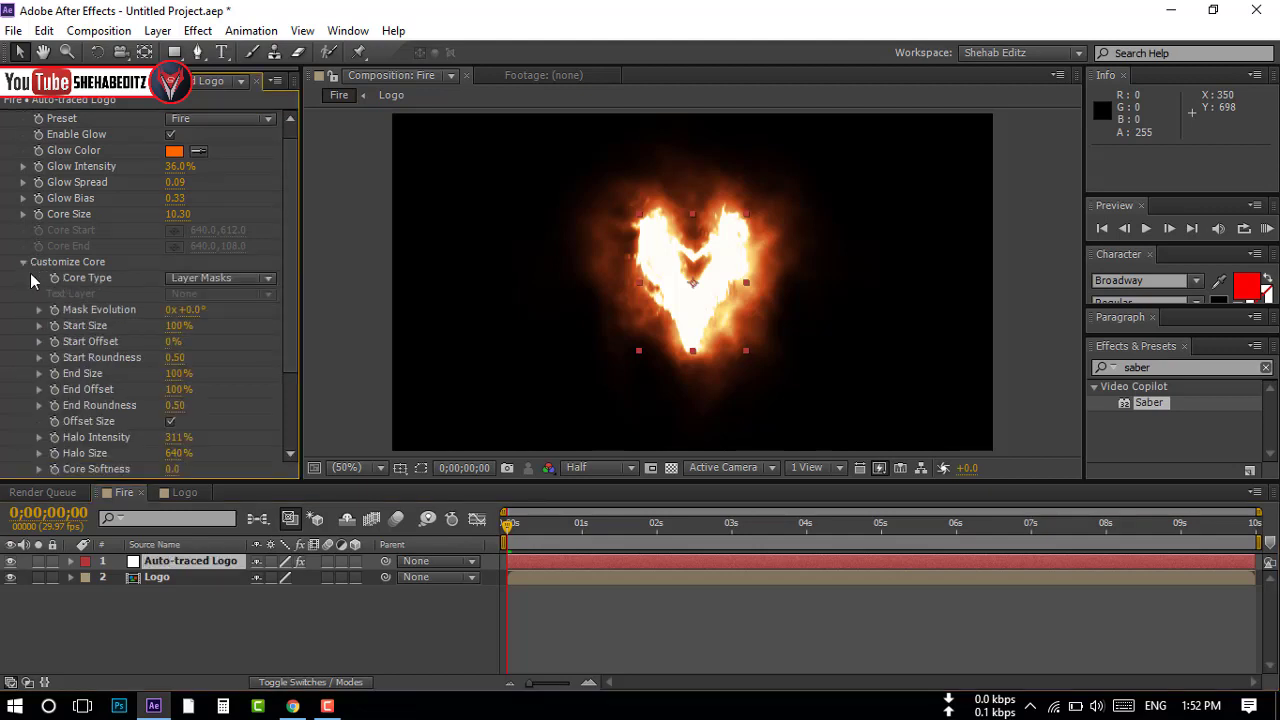
{"action": "scroll", "coordinate": [118, 356], "scroll_direction": "down", "scroll_amount": 1}
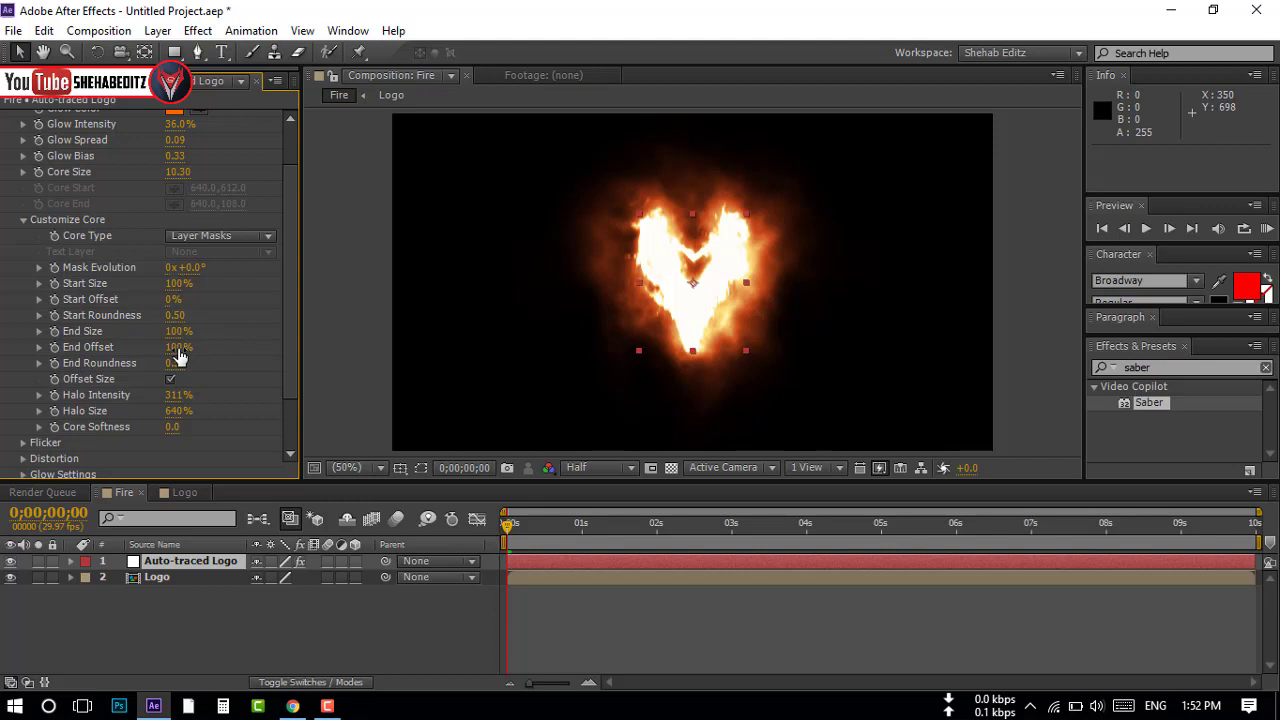
{"action": "left_click_drag", "start_coordinate": [176, 347], "coordinate": [110, 347]}
{"action": "key", "text": "ctrl+z"}
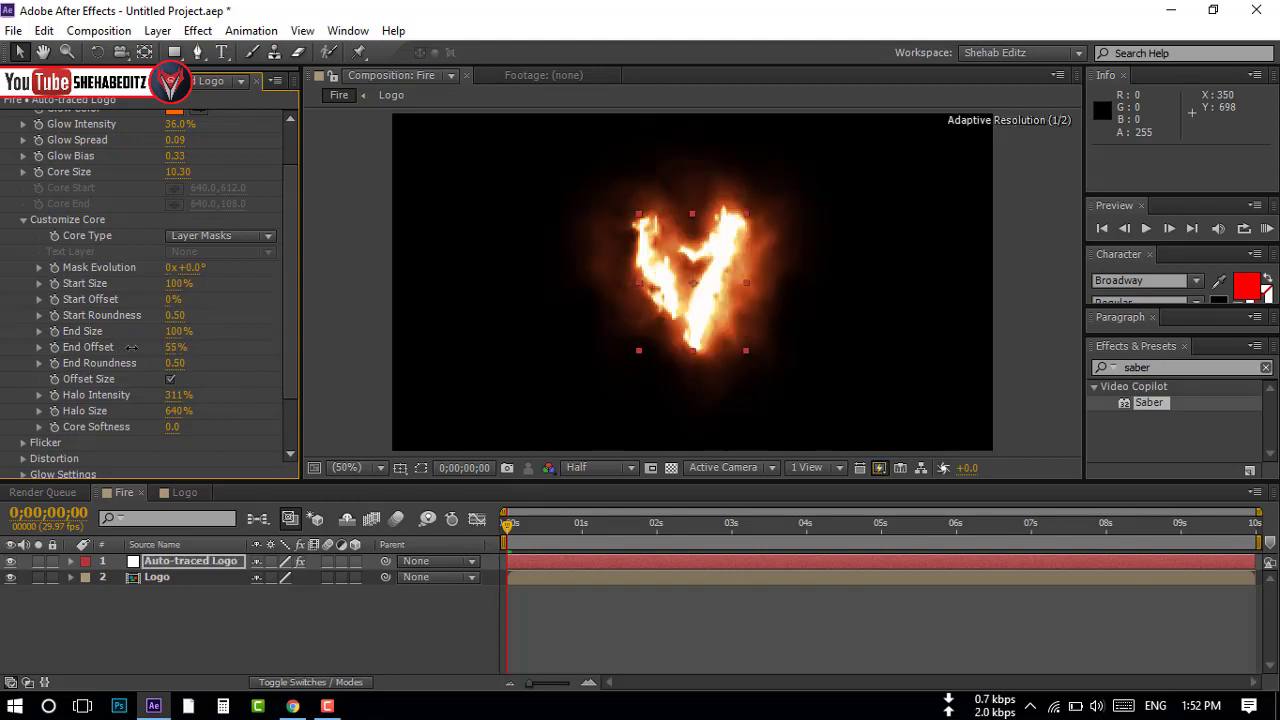
{"action": "left_click_drag", "start_coordinate": [176, 347], "coordinate": [103, 352]}
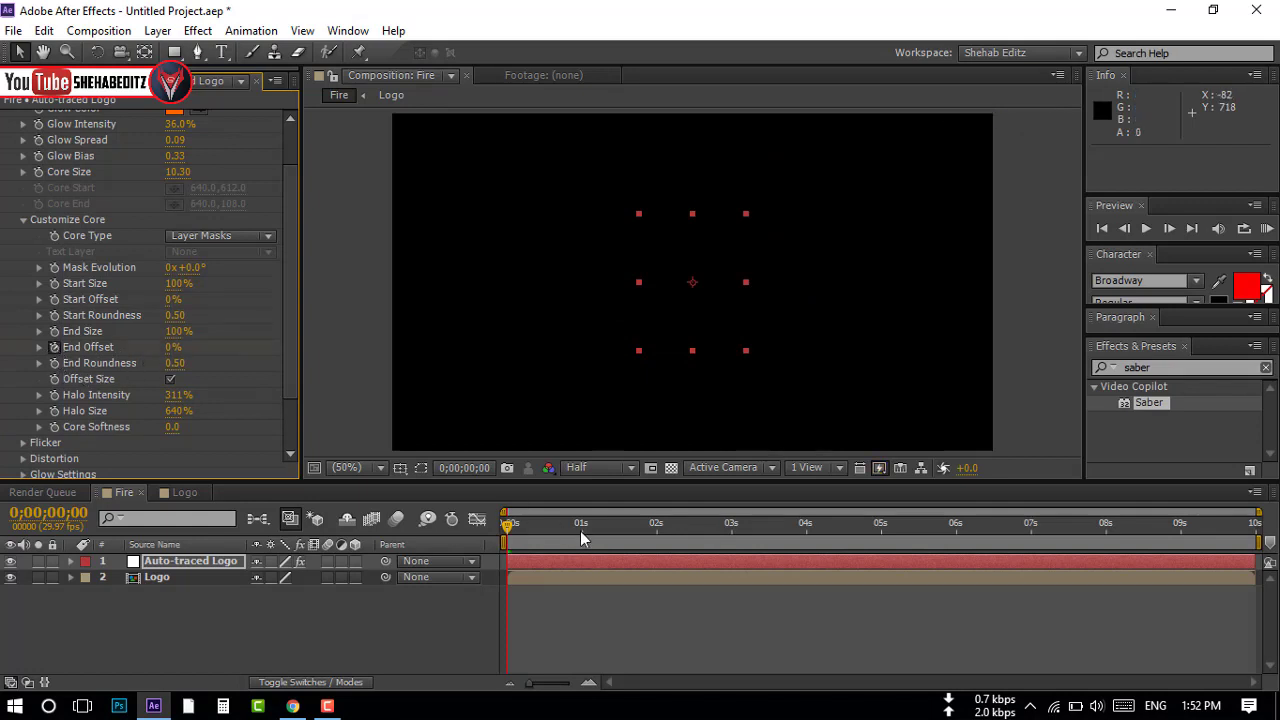
{"action": "left_click", "coordinate": [581, 534]}
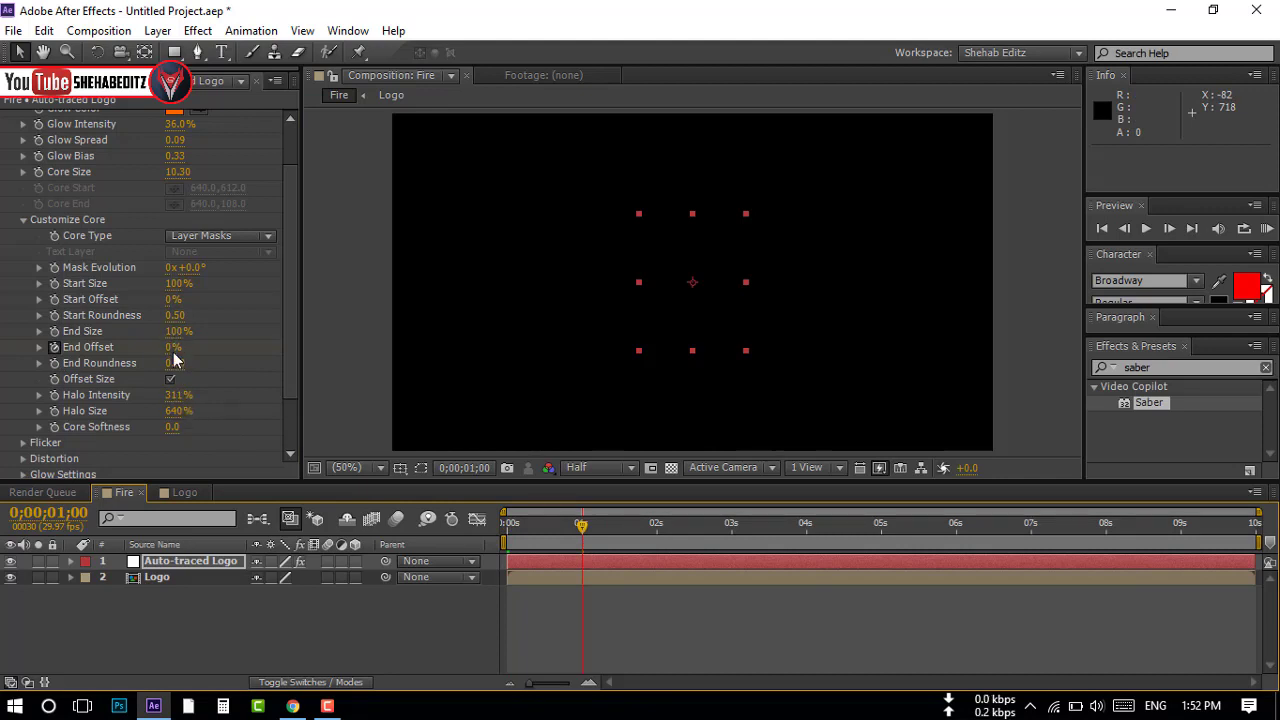
{"action": "left_click_drag", "start_coordinate": [173, 347], "coordinate": [215, 348]}
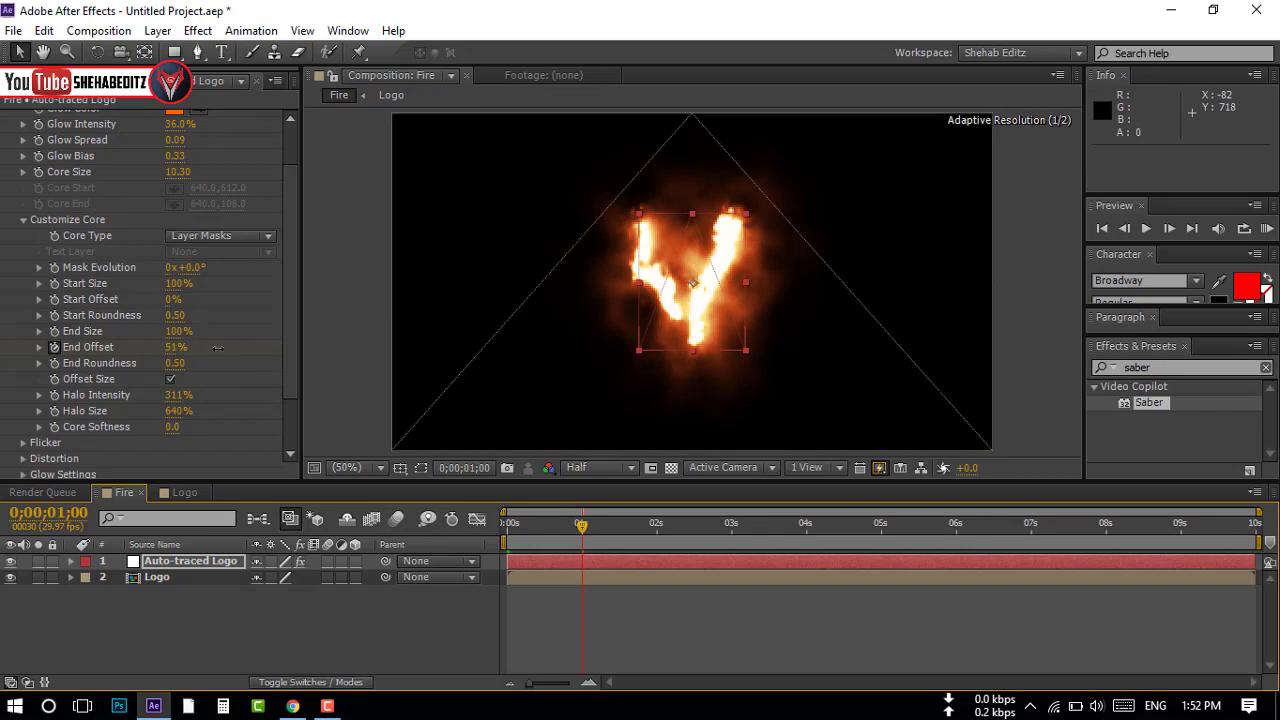
{"action": "left_click", "coordinate": [507, 524]}
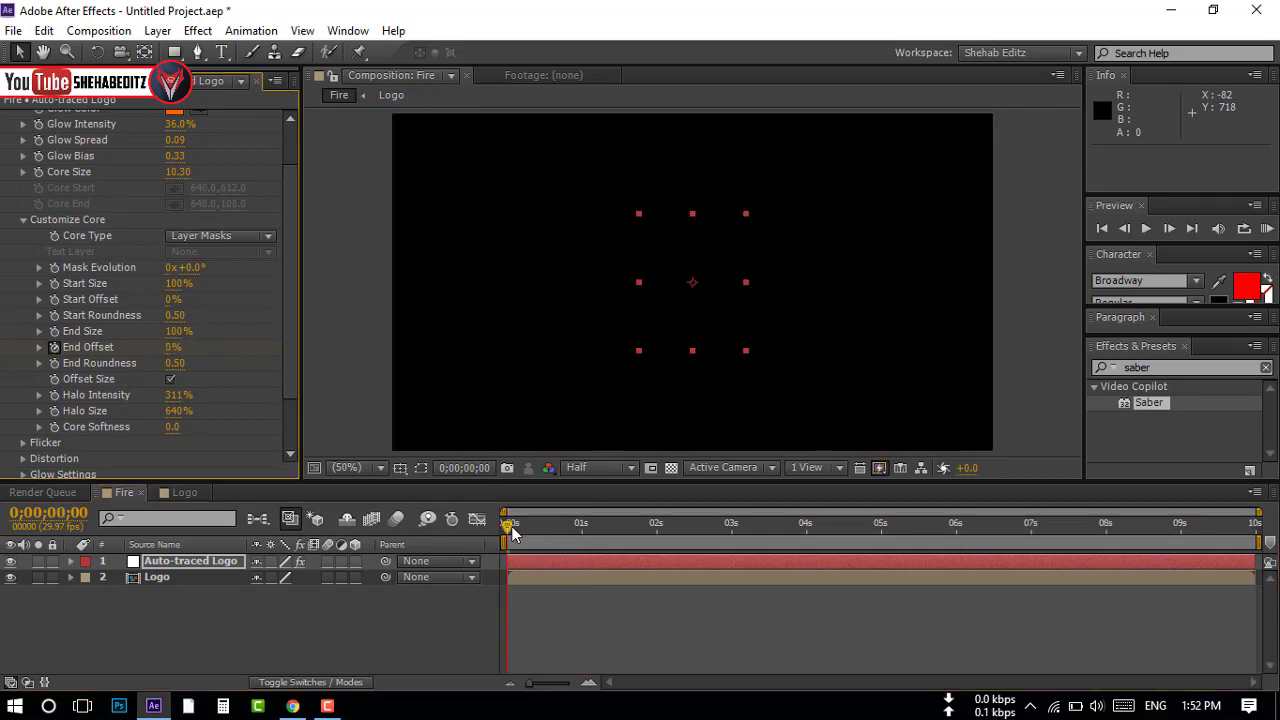
{"action": "mouse_move", "coordinate": [507, 530]}
{"action": "left_mouse_down"}
{"action": "mouse_move", "coordinate": [609, 533]}
{"action": "mouse_move", "coordinate": [582, 544]}
{"action": "left_mouse_up"}
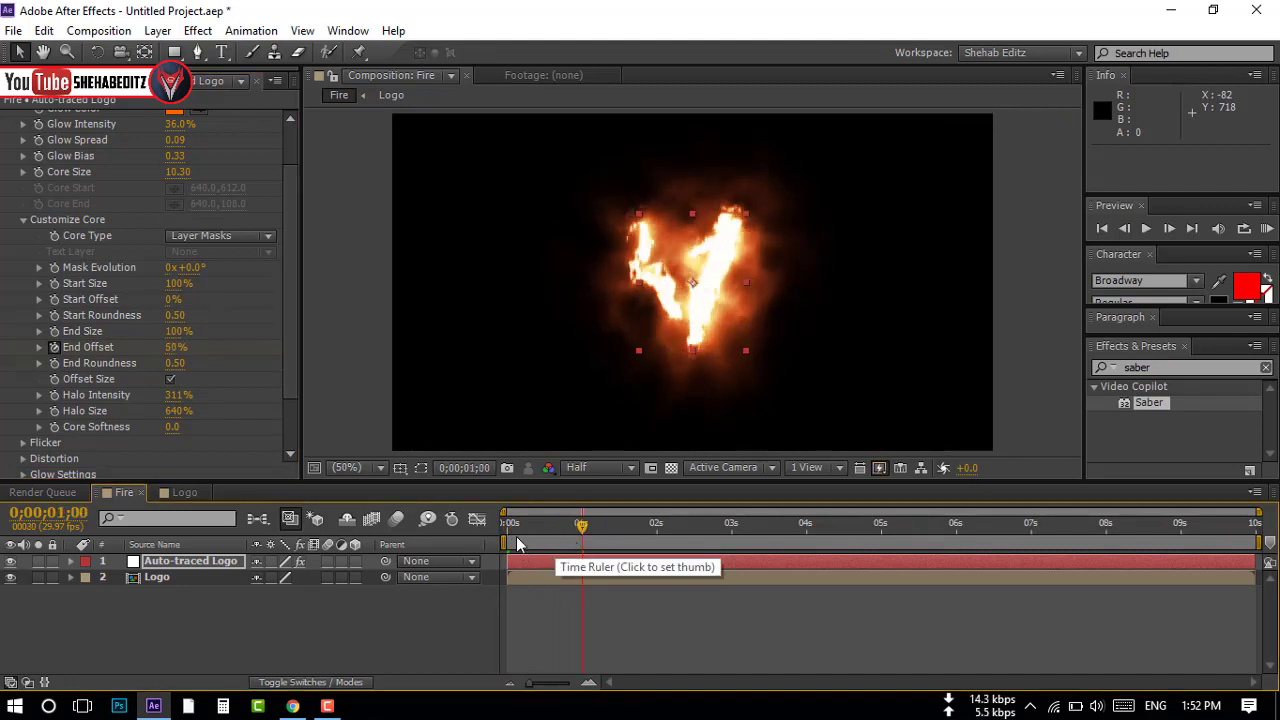
{"action": "left_click", "coordinate": [197, 566]}
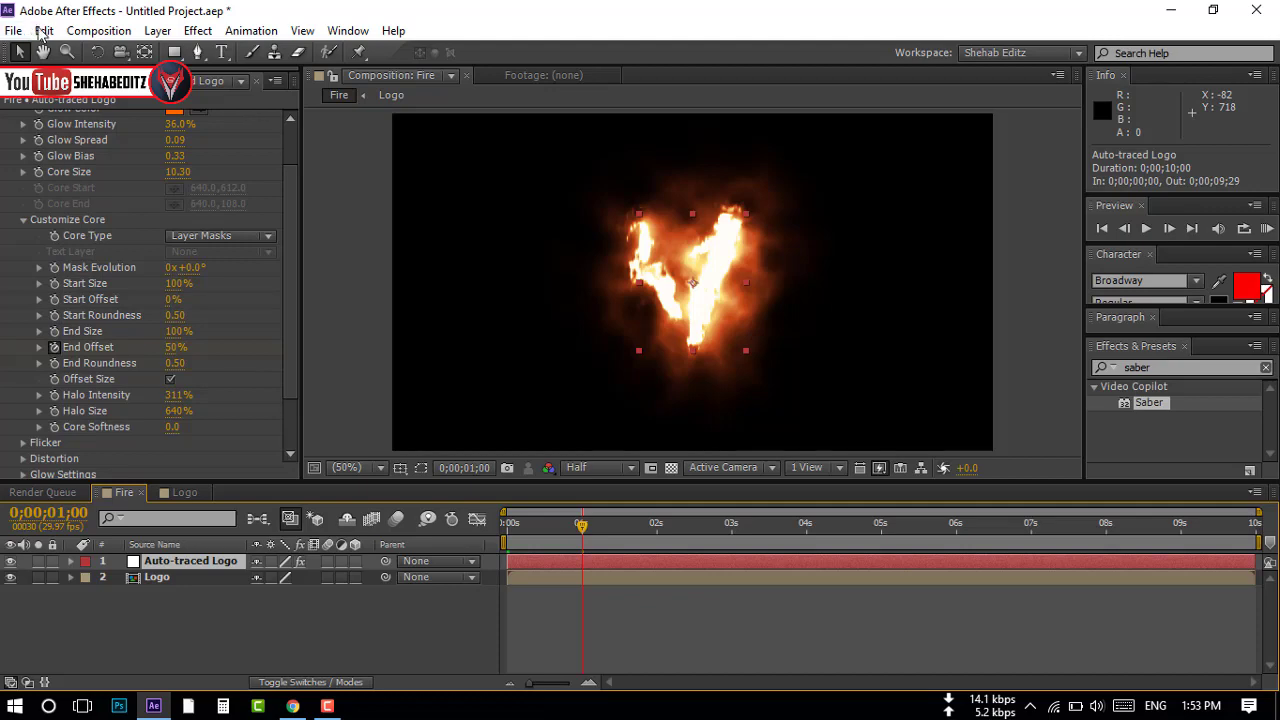
Duplicate the Auto-traced Logo layer and shift the copy to start at about 1 second.
{"action": "left_click", "coordinate": [44, 30]}
{"action": "left_click", "coordinate": [84, 230]}
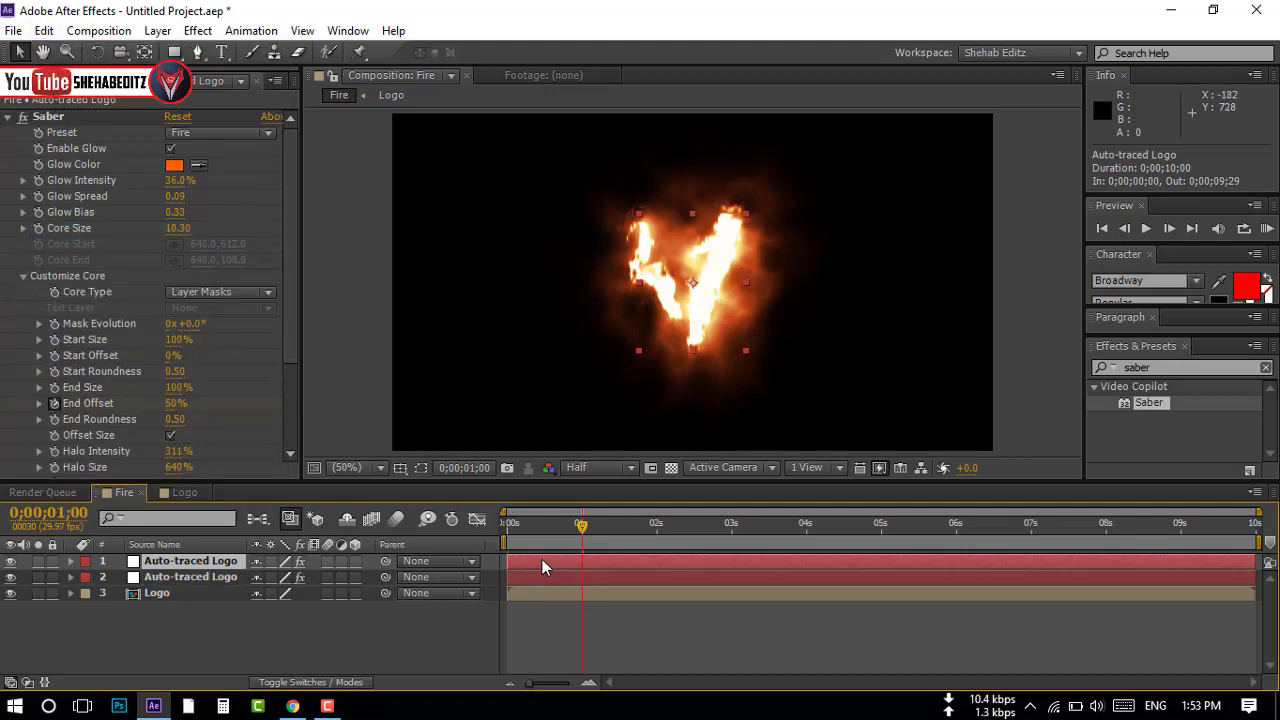
{"action": "left_click_drag", "start_coordinate": [530, 561], "coordinate": [603, 565]}
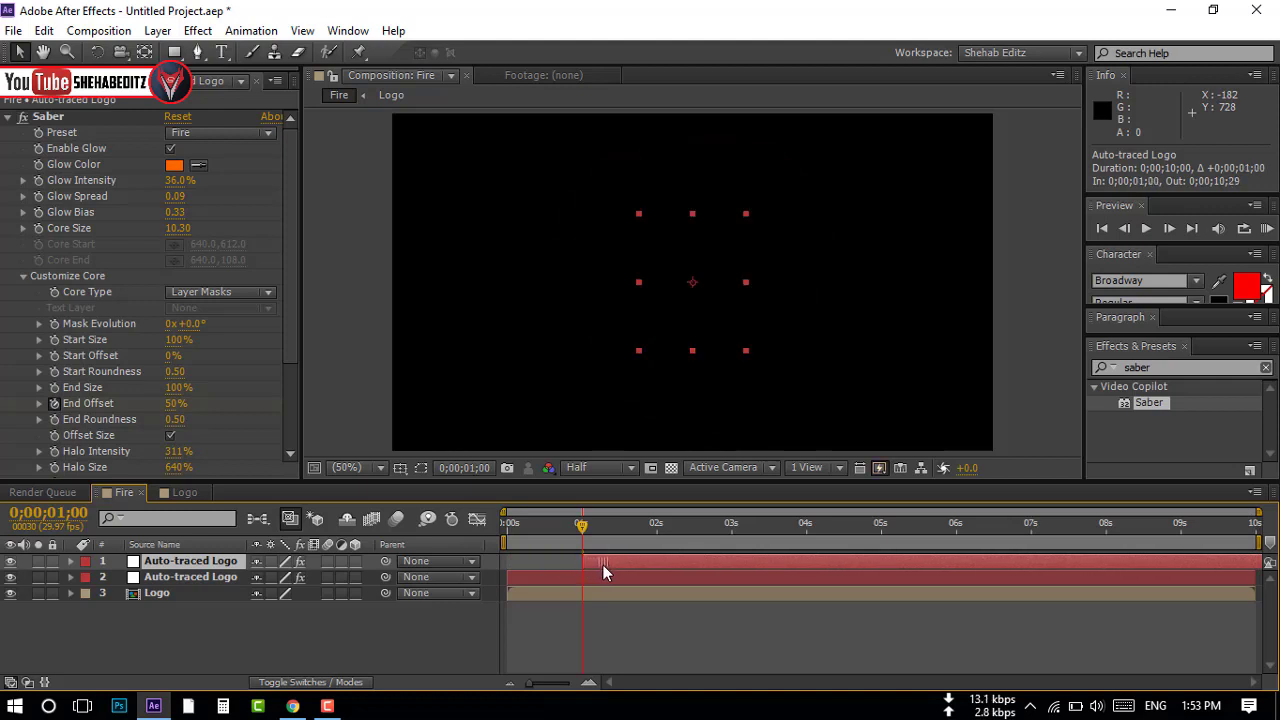
{"action": "left_click_drag", "start_coordinate": [603, 565], "coordinate": [592, 562]}
Enable Saber Offset Size and set Mask Evolution to 0x+180°.
{"action": "left_click", "coordinate": [170, 436]}
{"action": "left_click", "coordinate": [194, 330]}
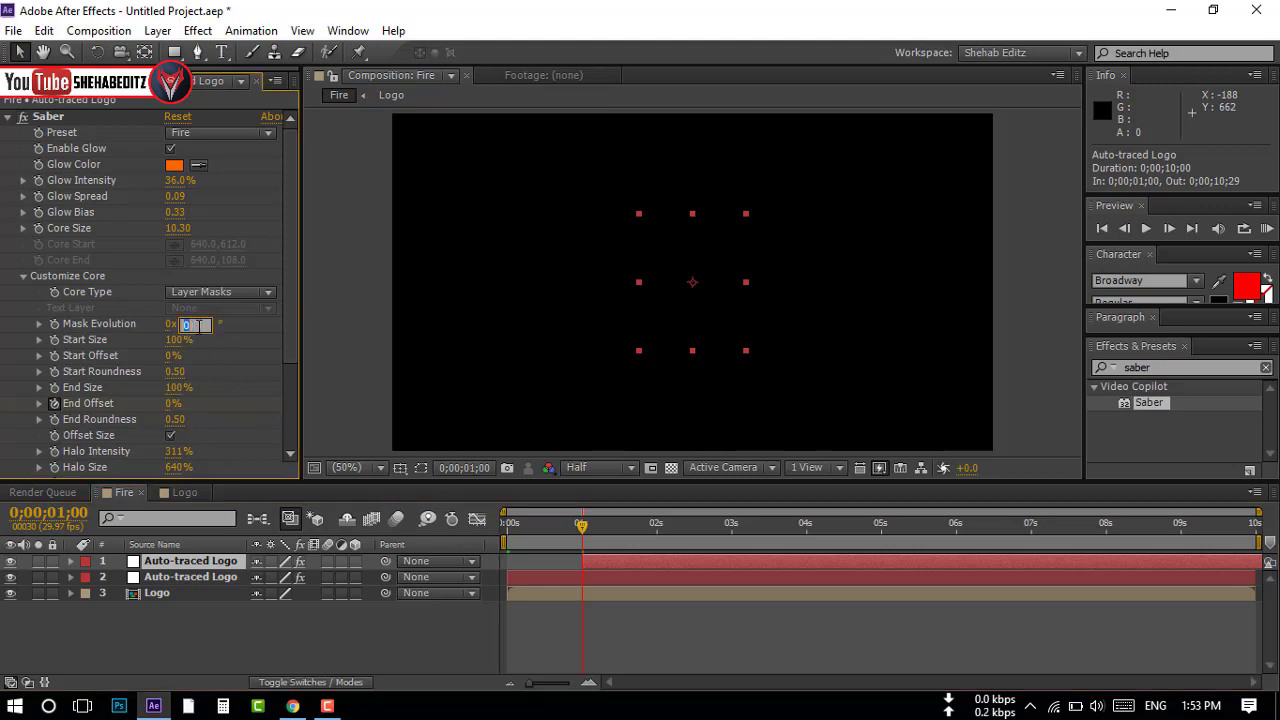
{"action": "type", "text": "1381"}
{"action": "left_click_drag", "start_coordinate": [212, 326], "coordinate": [181, 326]}
{"action": "key", "text": "Return"}
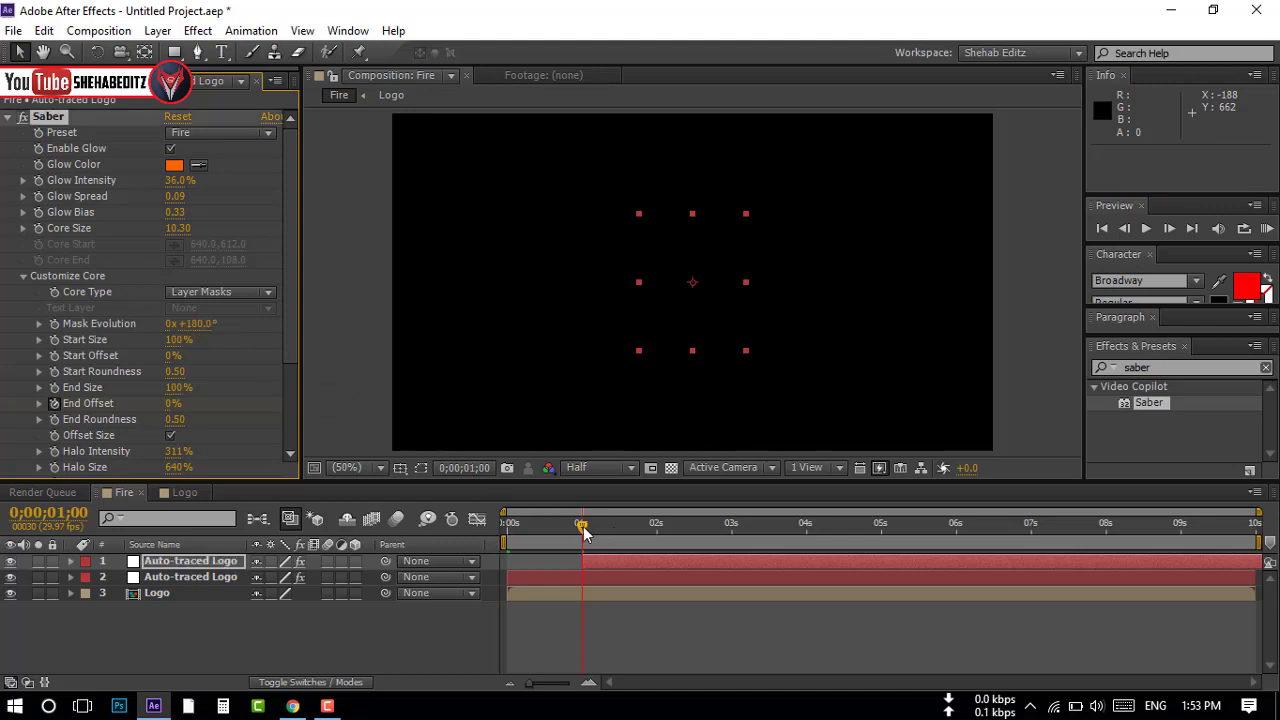
{"action": "mouse_move", "coordinate": [583, 524]}
{"action": "left_mouse_down"}
{"action": "mouse_move", "coordinate": [601, 524]}
{"action": "mouse_move", "coordinate": [580, 524]}
{"action": "left_mouse_up"}
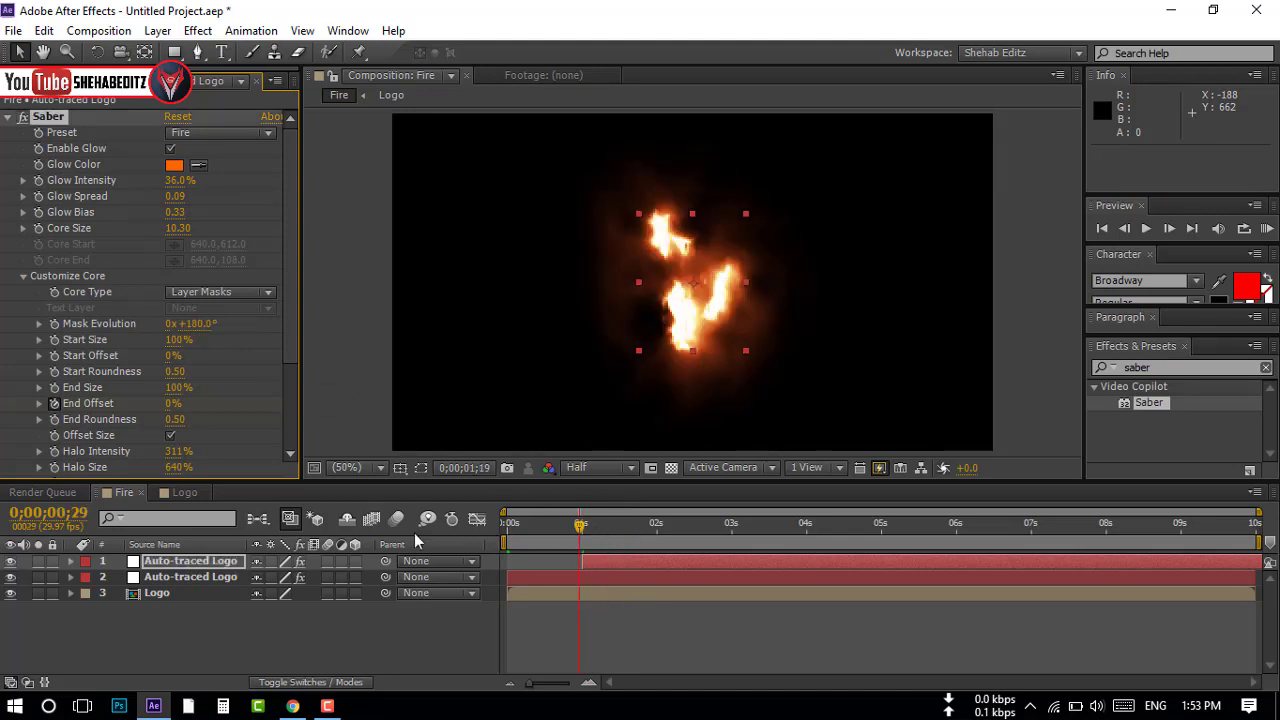
Set Saber Render Settings > Composite Settings to Transparent and scrub to preview.
{"action": "scroll", "coordinate": [108, 305], "scroll_direction": "down", "scroll_amount": 3}
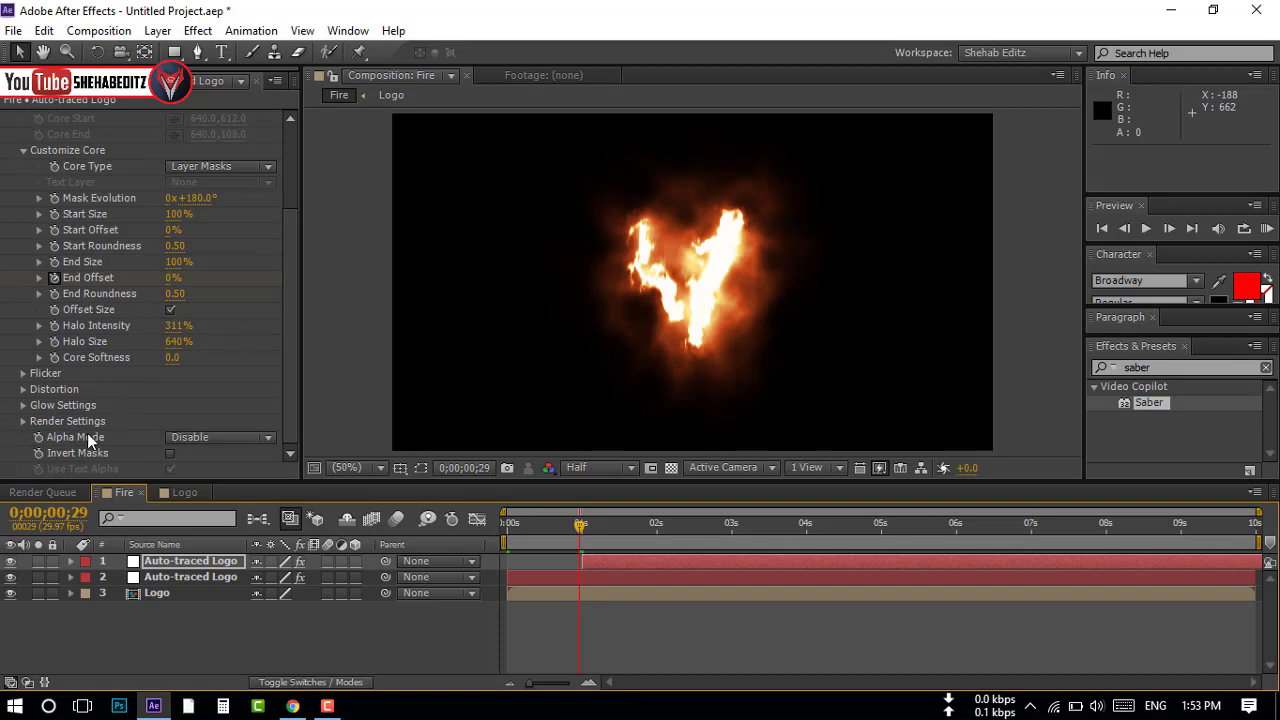
{"action": "left_click", "coordinate": [25, 420]}
{"action": "scroll", "coordinate": [155, 400], "scroll_direction": "down", "scroll_amount": 2}
{"action": "scroll", "coordinate": [240, 378], "scroll_direction": "down", "scroll_amount": 1}
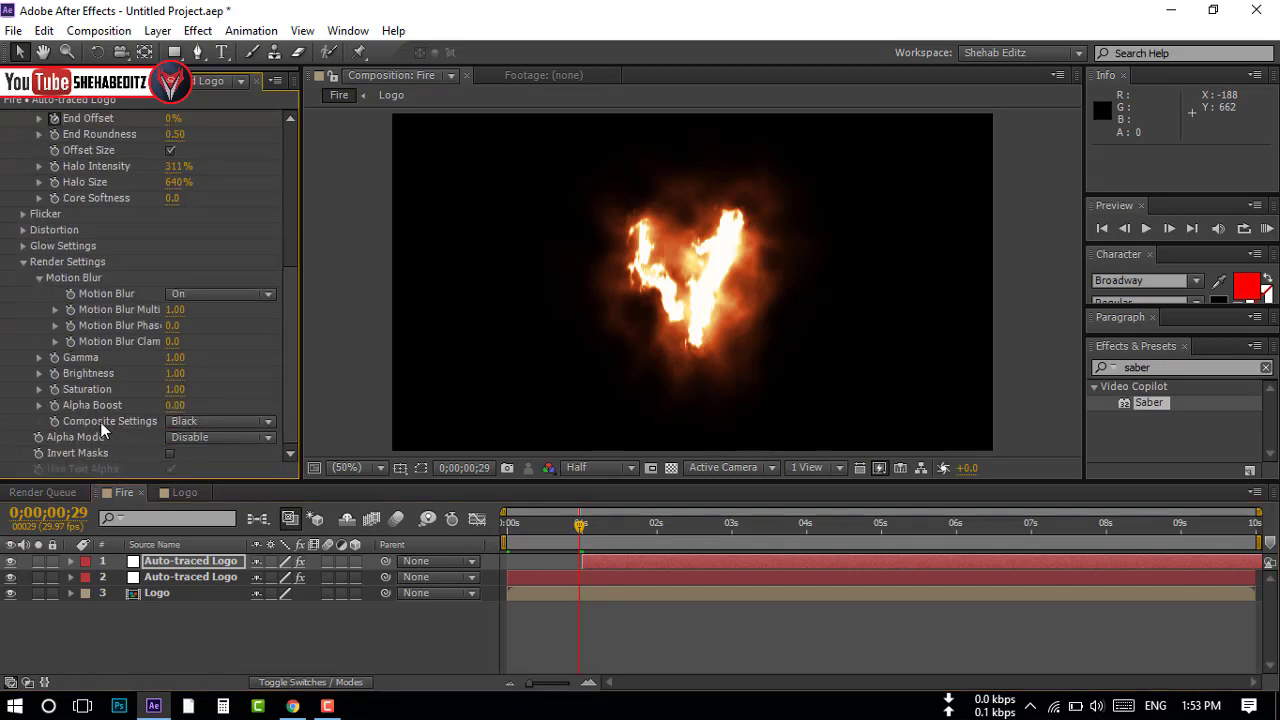
{"action": "left_click", "coordinate": [195, 421]}
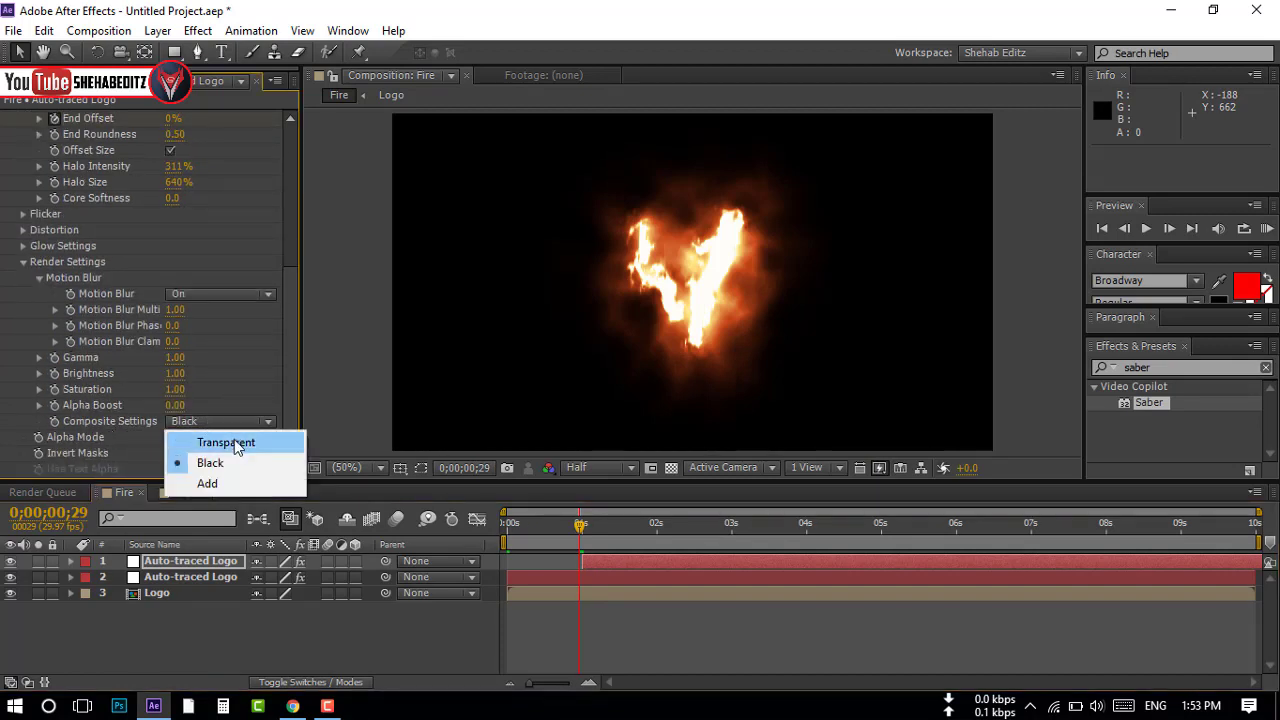
{"action": "left_click", "coordinate": [212, 440]}
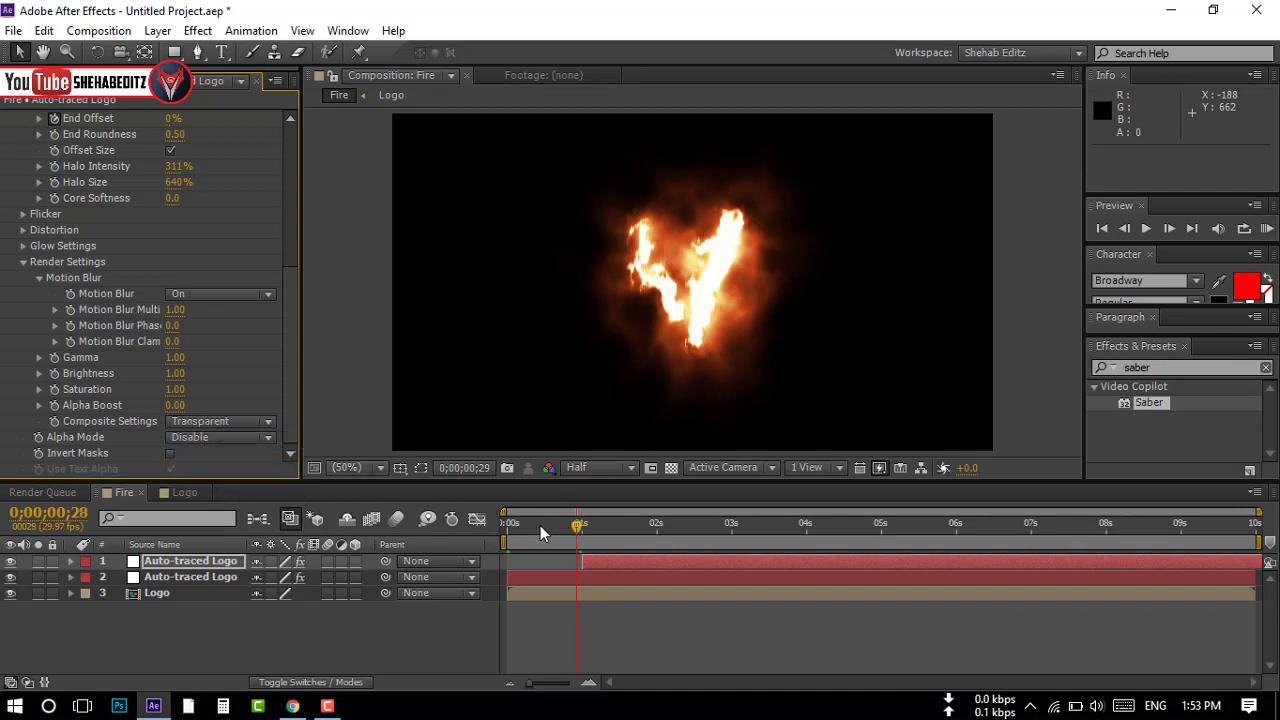
{"action": "left_click_drag", "start_coordinate": [540, 531], "coordinate": [655, 540]}
Switch the Saber preset to Hot and scrub forward to preview the fire outline.
{"action": "scroll", "coordinate": [171, 295], "scroll_direction": "up", "scroll_amount": 5}
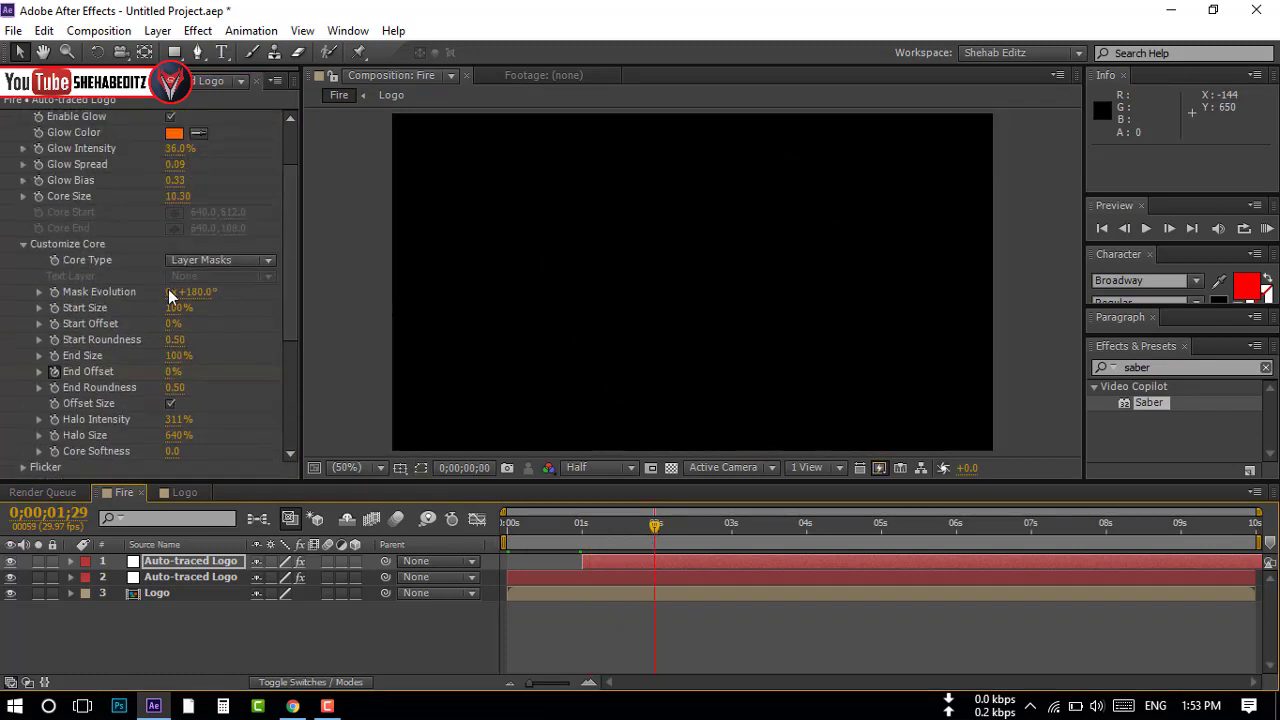
{"action": "scroll", "coordinate": [171, 295], "scroll_direction": "up", "scroll_amount": 2}
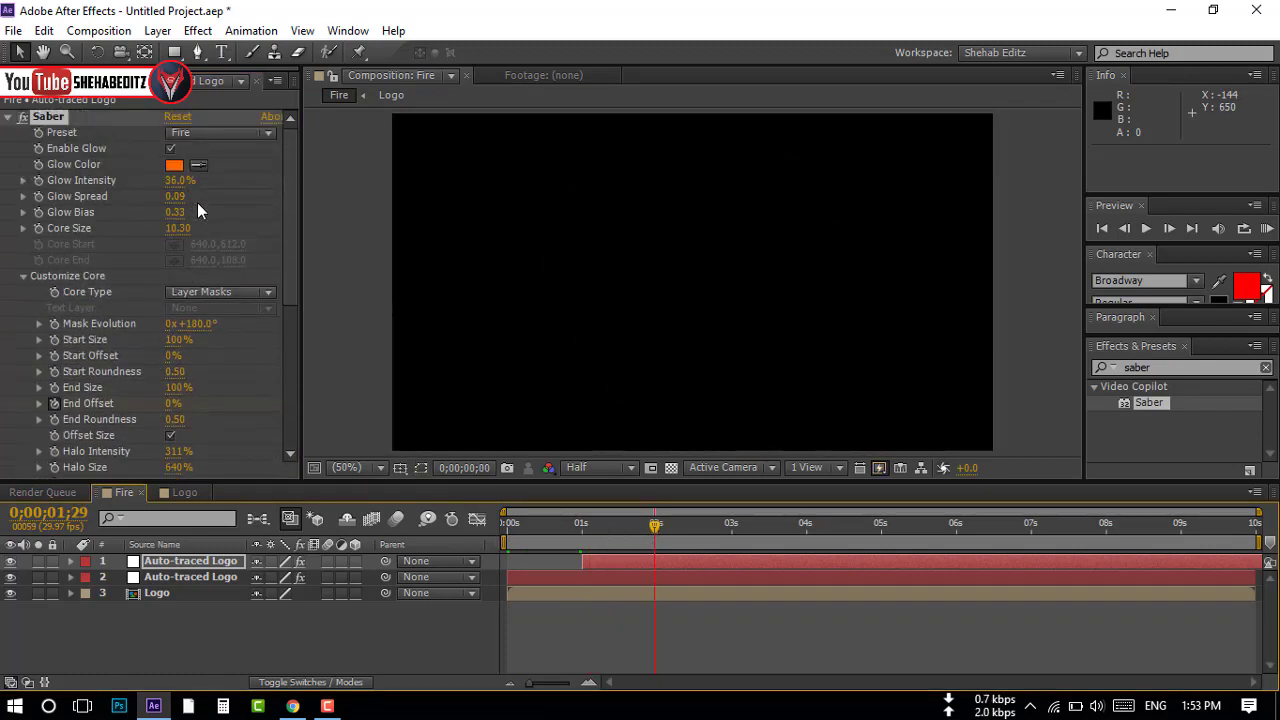
{"action": "left_click", "coordinate": [188, 136]}
{"action": "left_click", "coordinate": [265, 472]}
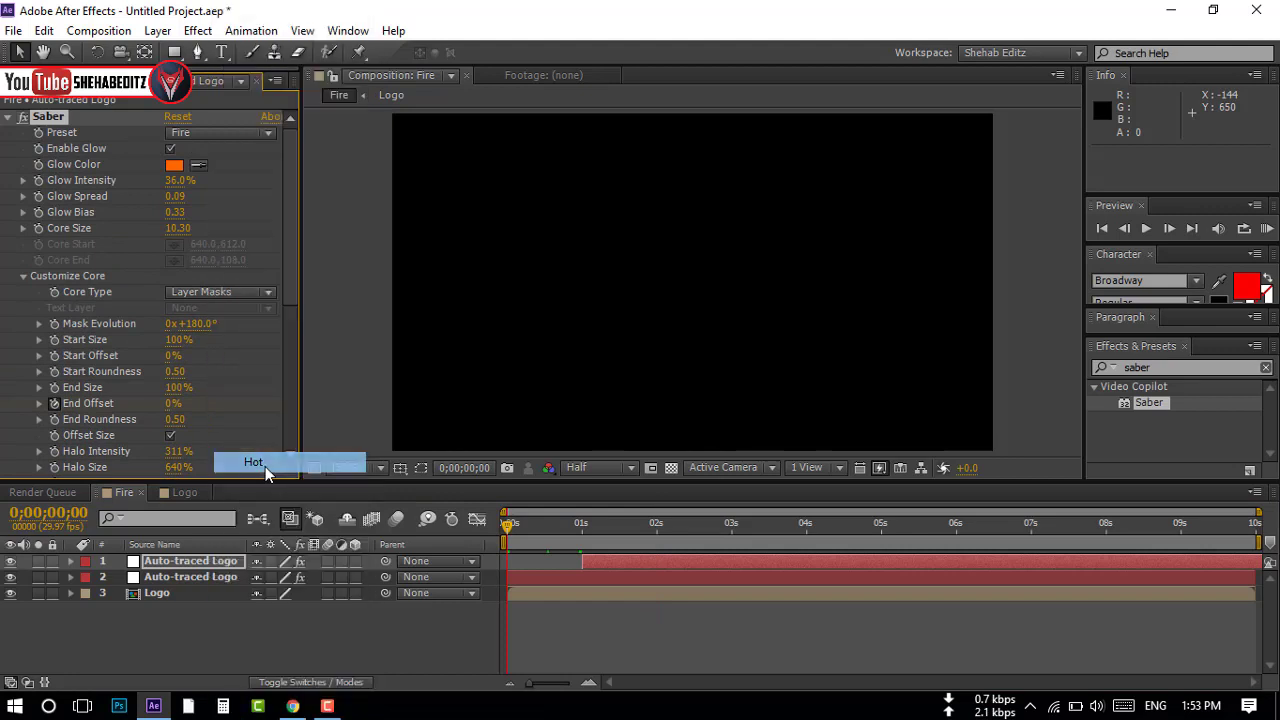
{"action": "left_click_drag", "start_coordinate": [507, 538], "coordinate": [601, 547]}
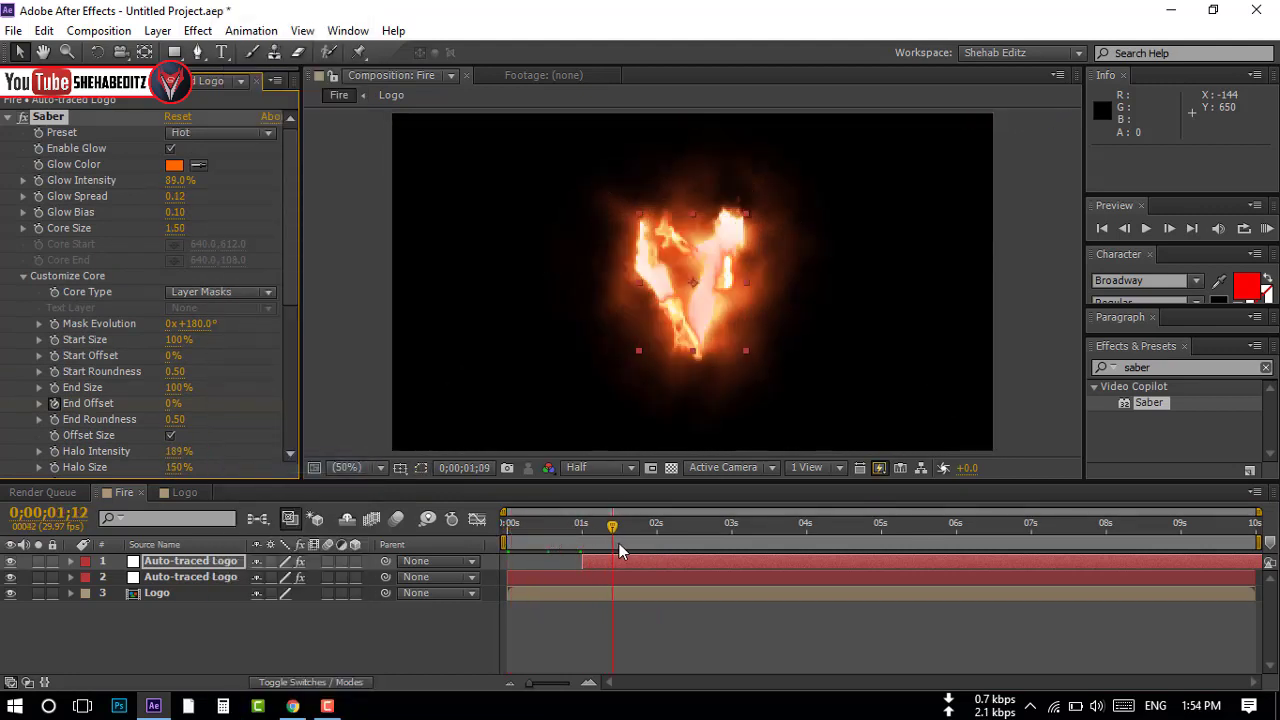
{"action": "mouse_move", "coordinate": [601, 541]}
{"action": "left_mouse_down"}
{"action": "mouse_move", "coordinate": [683, 549]}
{"action": "mouse_move", "coordinate": [606, 552]}
{"action": "mouse_move", "coordinate": [677, 558]}
{"action": "mouse_move", "coordinate": [658, 562]}
{"action": "left_mouse_up"}
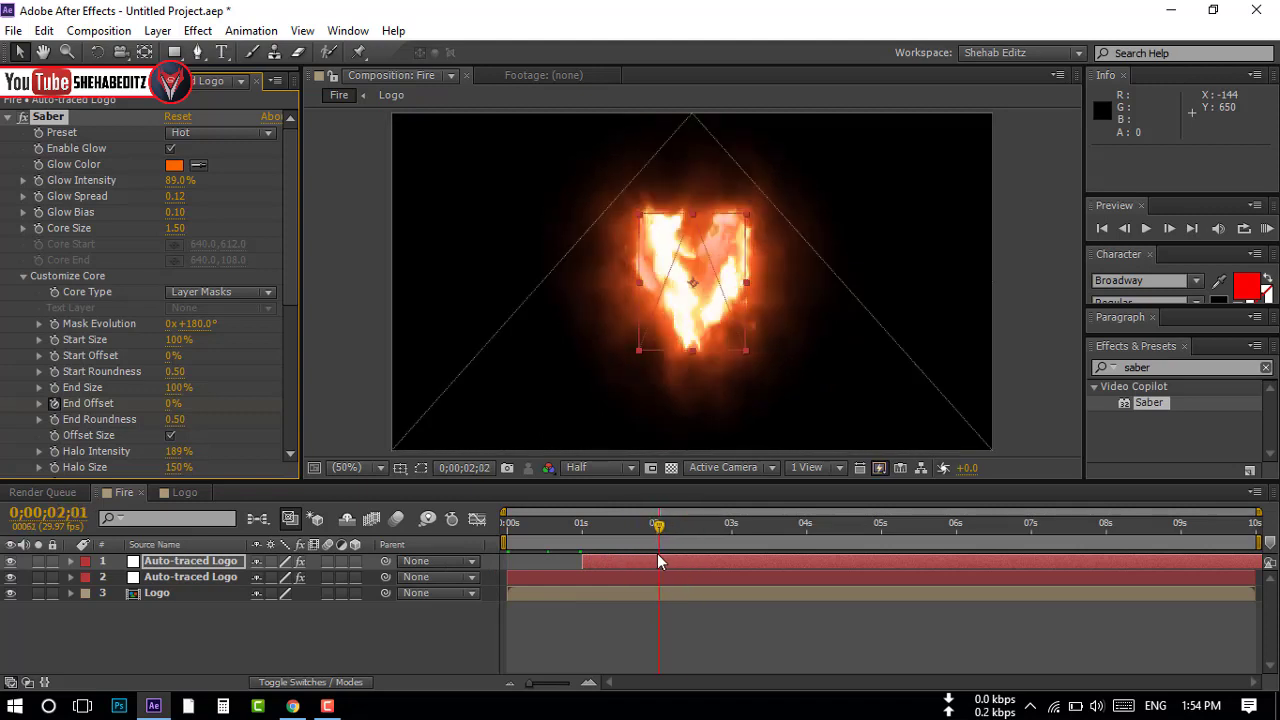
Move the Logo layer above both Auto-traced Logo layers, checking the frame at 1;01.
{"action": "key", "text": "Home"}
{"action": "left_click", "coordinate": [660, 557]}
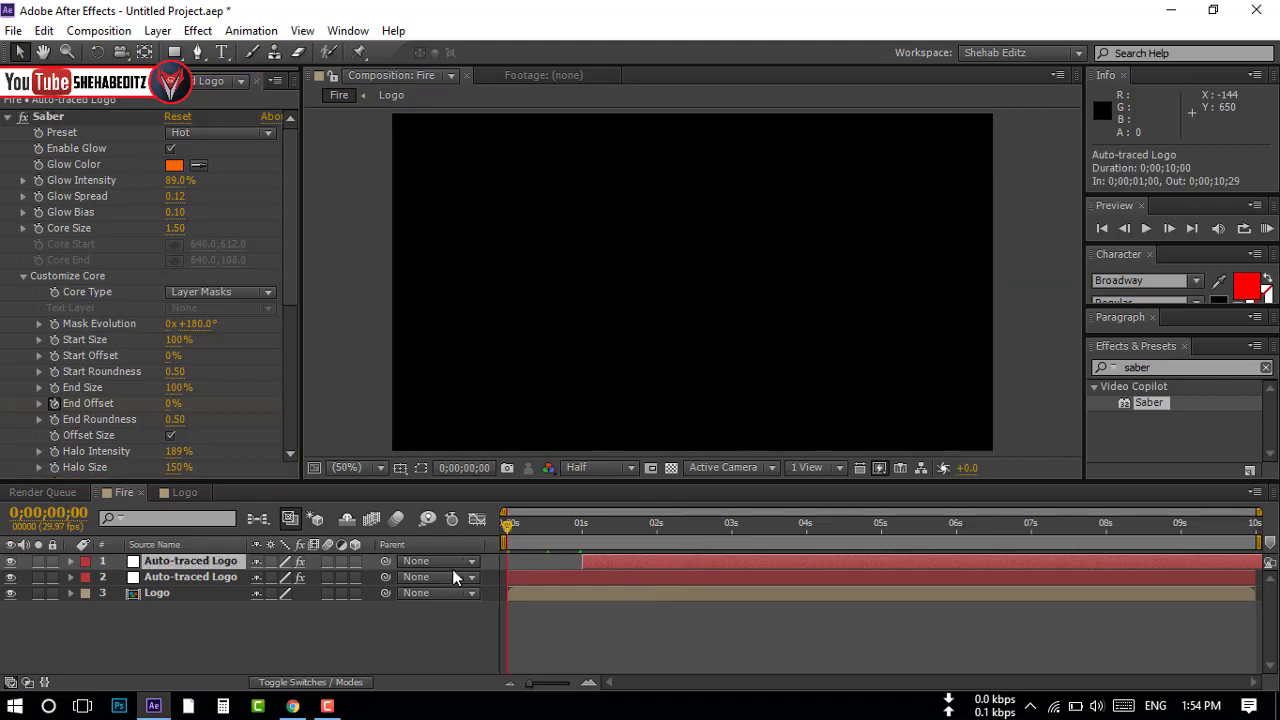
{"action": "left_click", "coordinate": [503, 537]}
{"action": "left_click_drag", "start_coordinate": [507, 528], "coordinate": [580, 535]}
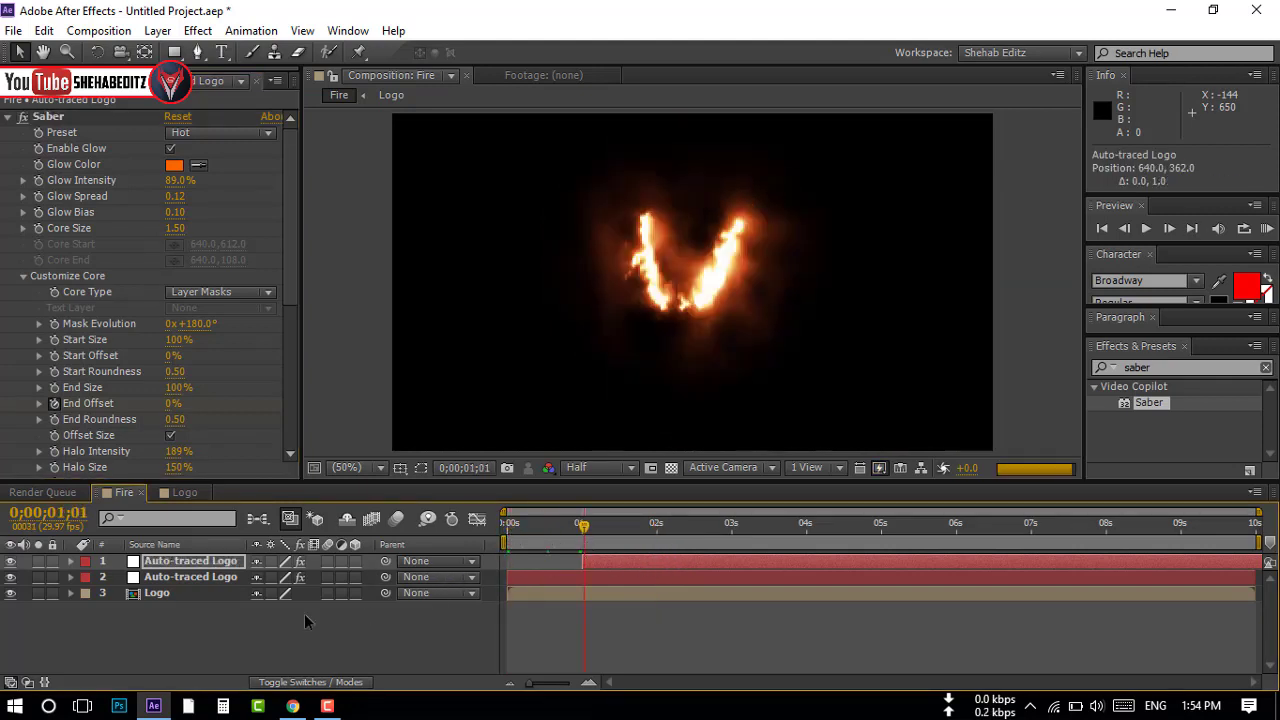
{"action": "left_click", "coordinate": [200, 606]}
{"action": "left_click_drag", "start_coordinate": [154, 593], "coordinate": [165, 562]}
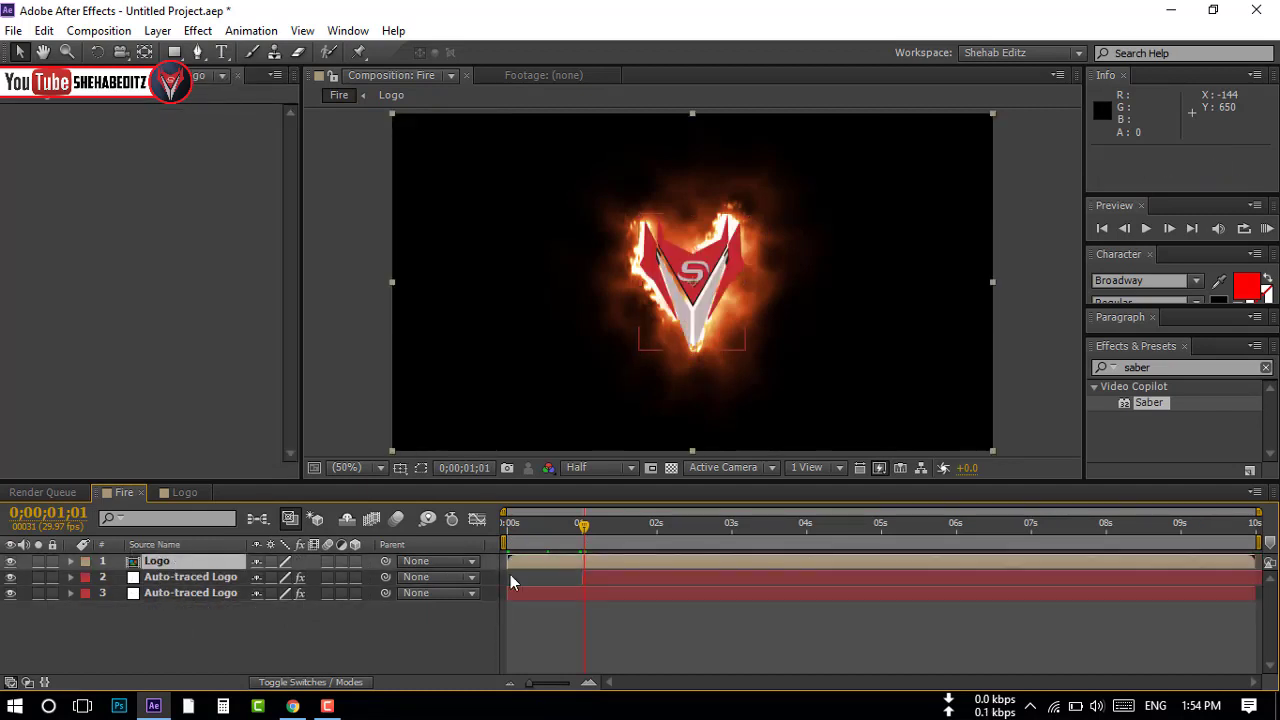
At the 2-second mark, apply the Venetian Blinds effect to the Logo layer.
{"action": "left_click", "coordinate": [655, 530]}
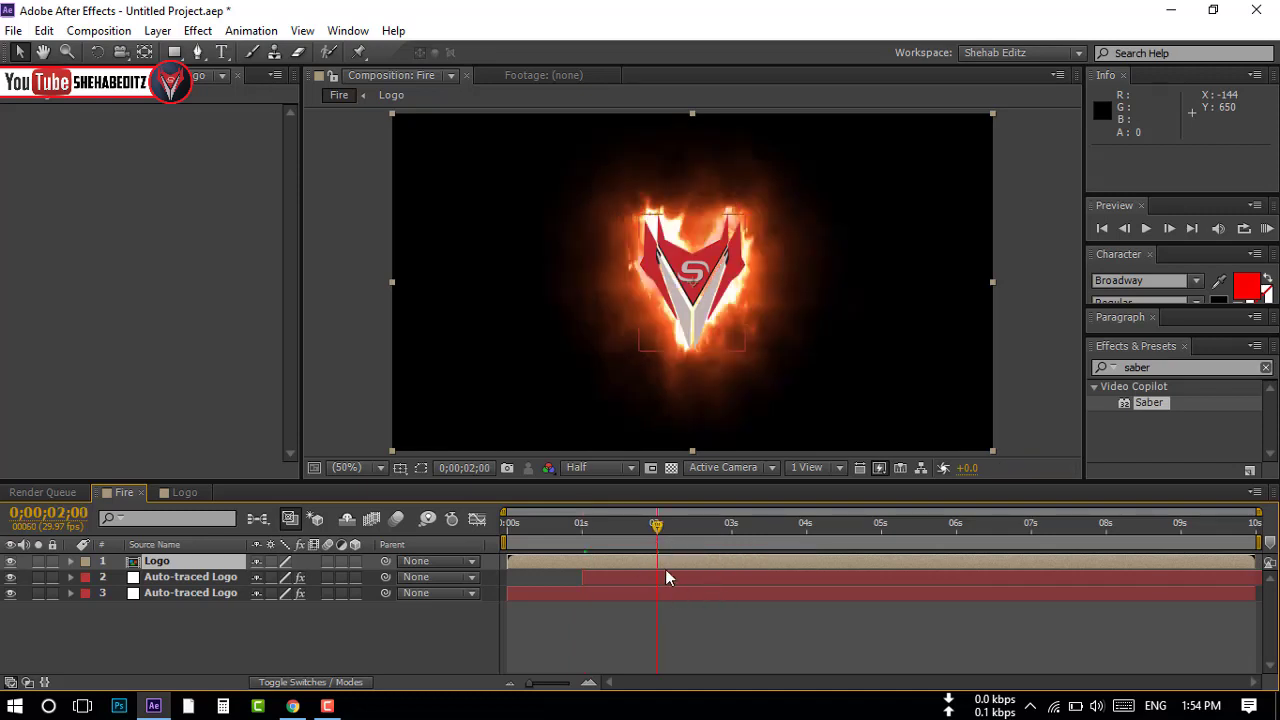
{"action": "left_click", "coordinate": [1163, 368]}
{"action": "type", "text": "ve"}
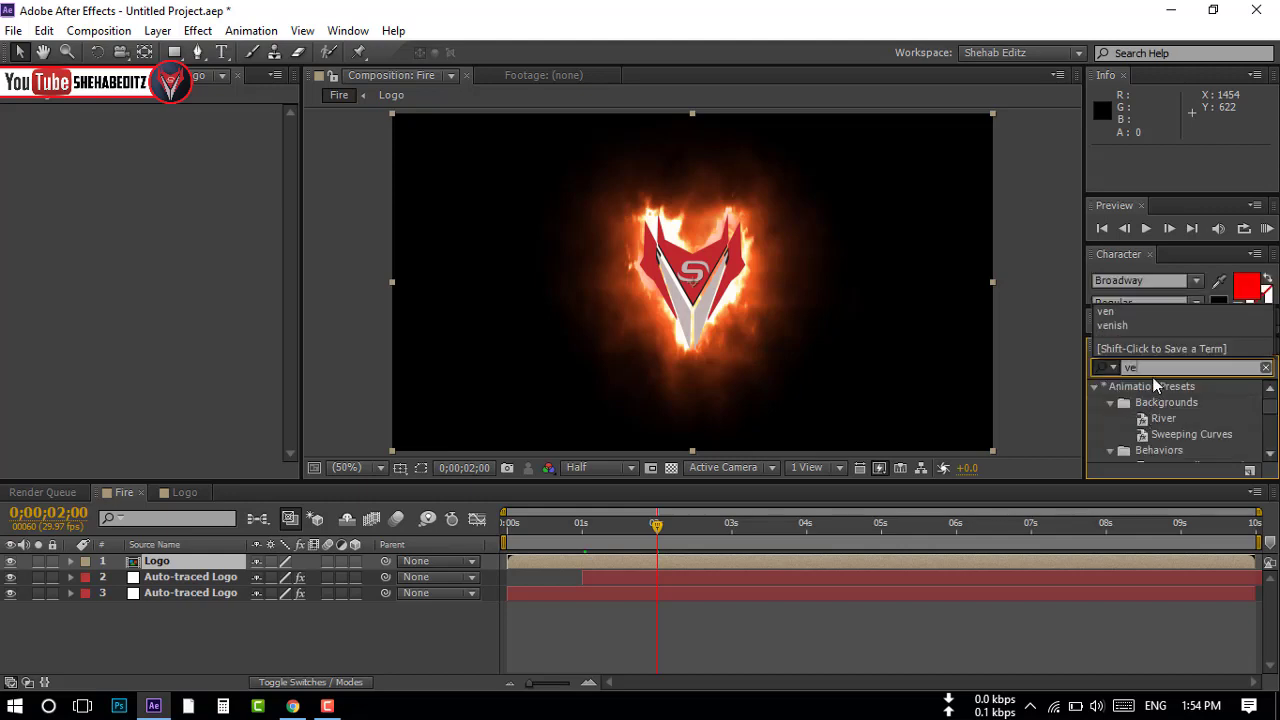
{"action": "type", "text": "n"}
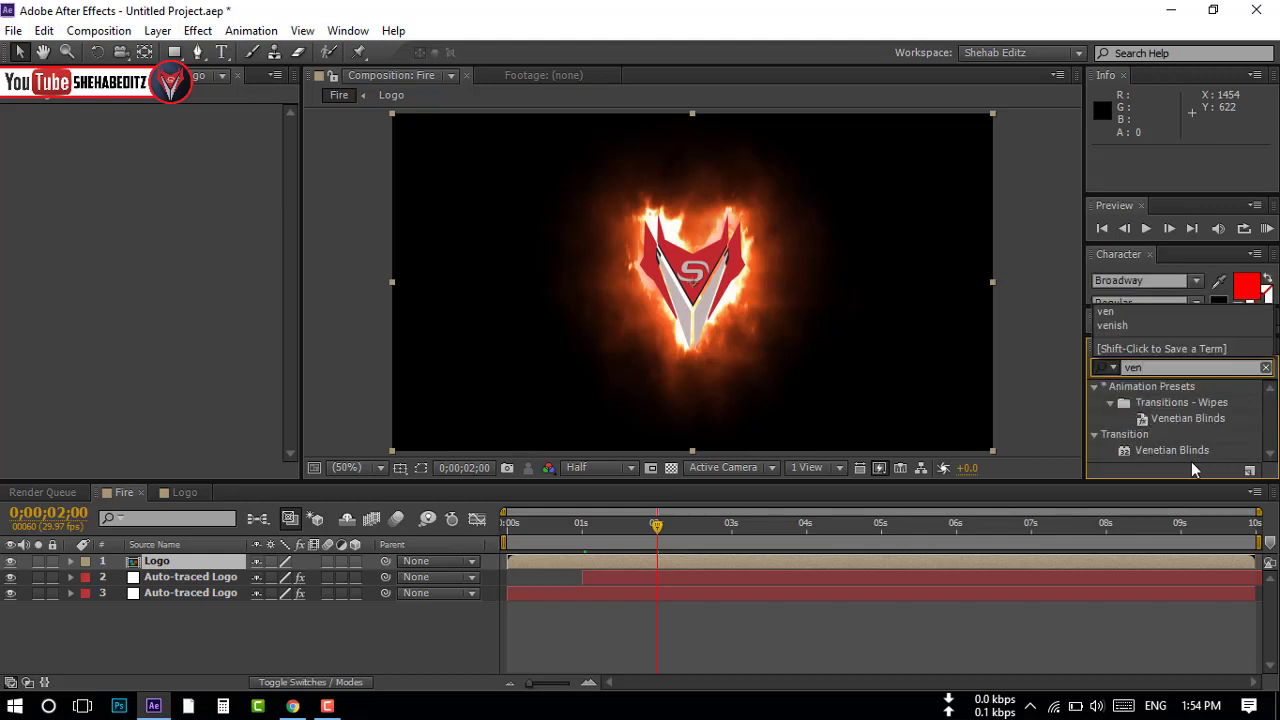
{"action": "left_click", "coordinate": [1167, 452]}
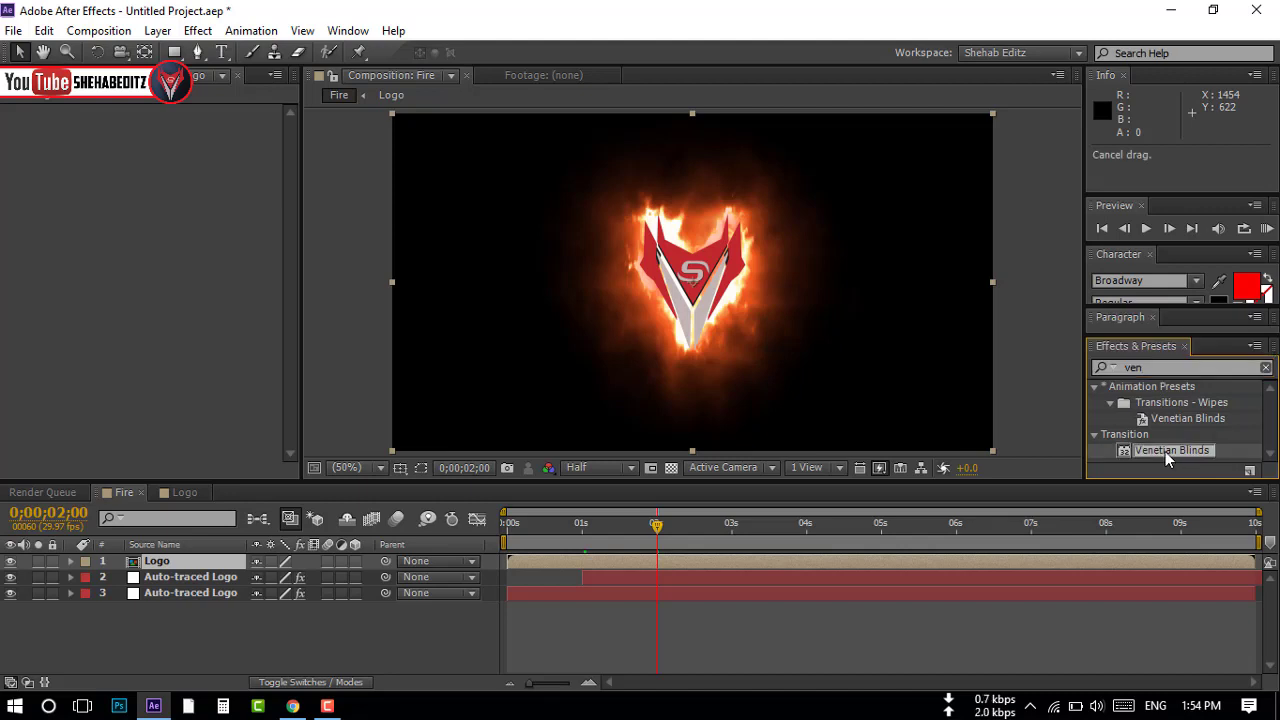
{"action": "left_click_drag", "start_coordinate": [1165, 451], "coordinate": [140, 566]}
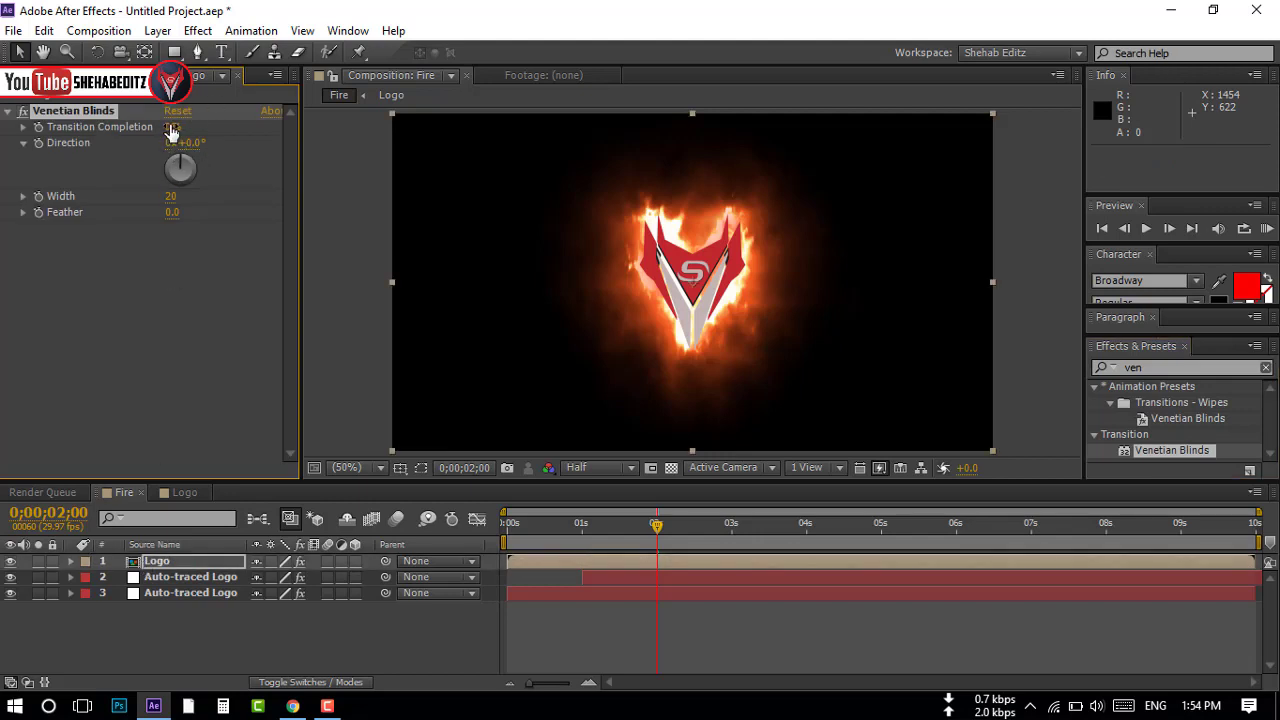
Set the Venetian Blinds Direction to 54° and Width to 12.
{"action": "mouse_move", "coordinate": [173, 127]}
{"action": "left_mouse_down"}
{"action": "mouse_move", "coordinate": [289, 127]}
{"action": "mouse_move", "coordinate": [199, 127]}
{"action": "mouse_move", "coordinate": [213, 127]}
{"action": "left_mouse_up"}
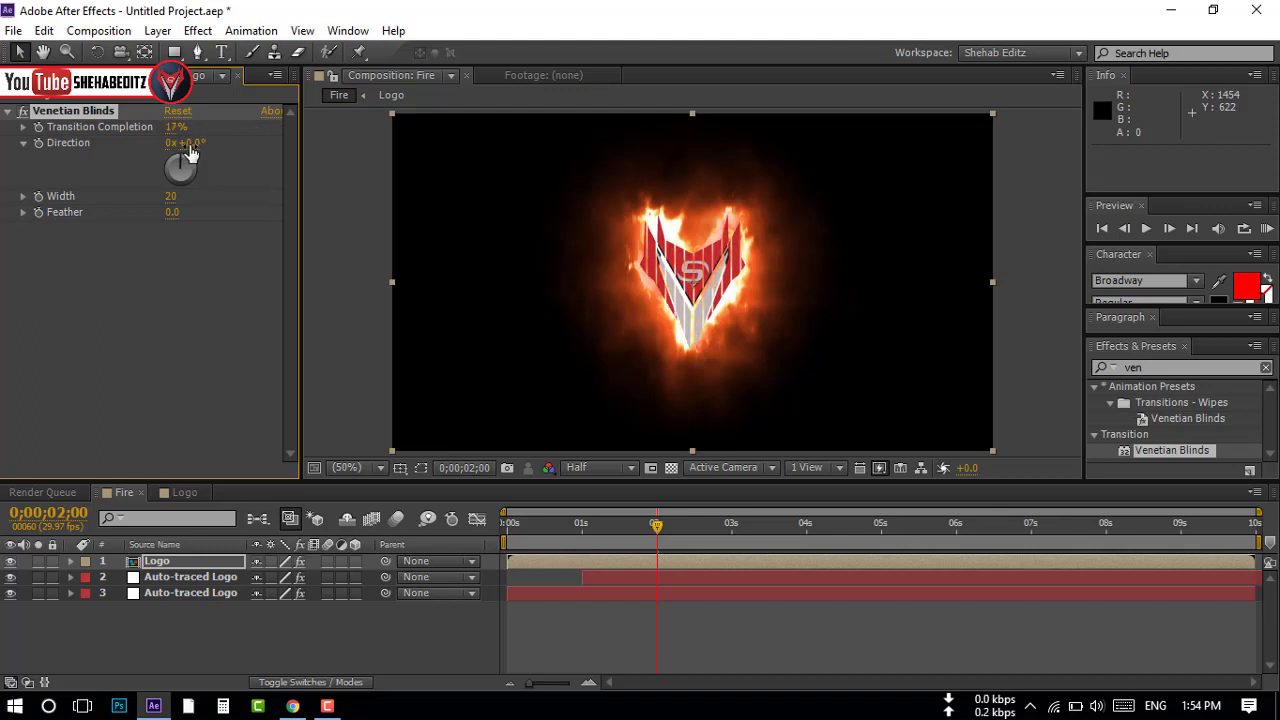
{"action": "left_click", "coordinate": [186, 143]}
{"action": "left_click", "coordinate": [172, 198]}
{"action": "type", "text": "12"}
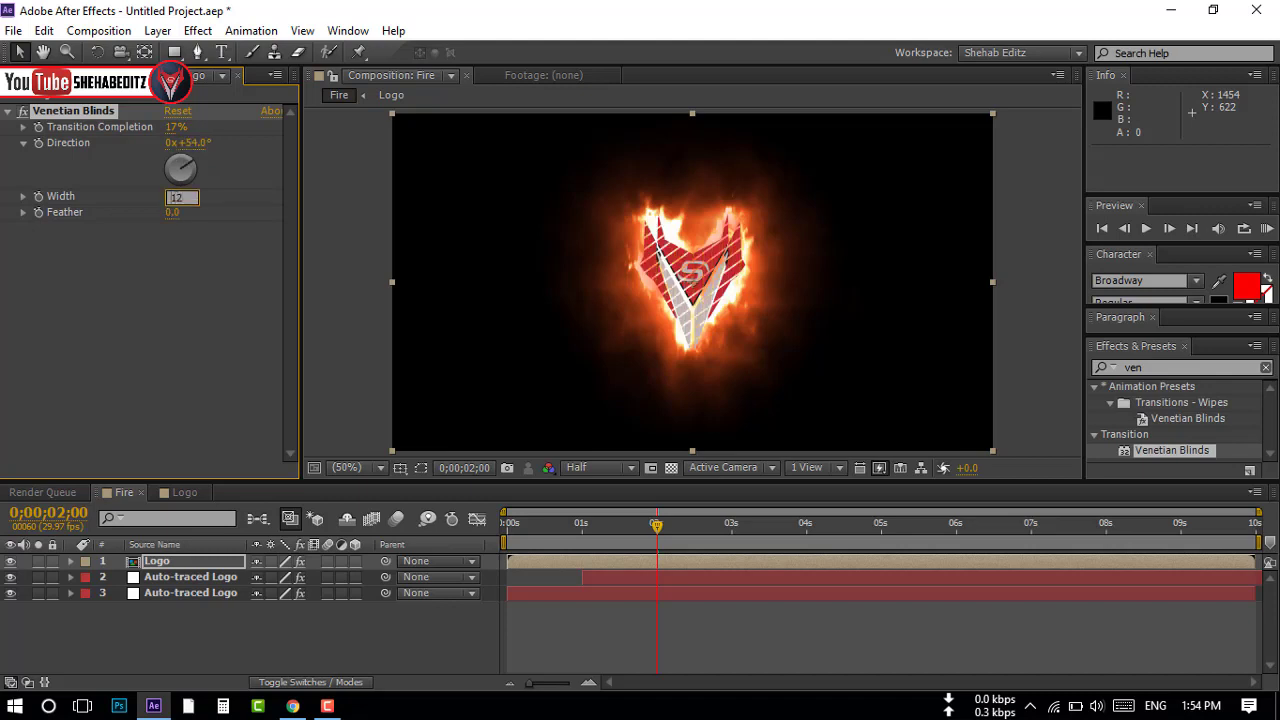
{"action": "key", "text": "Return"}
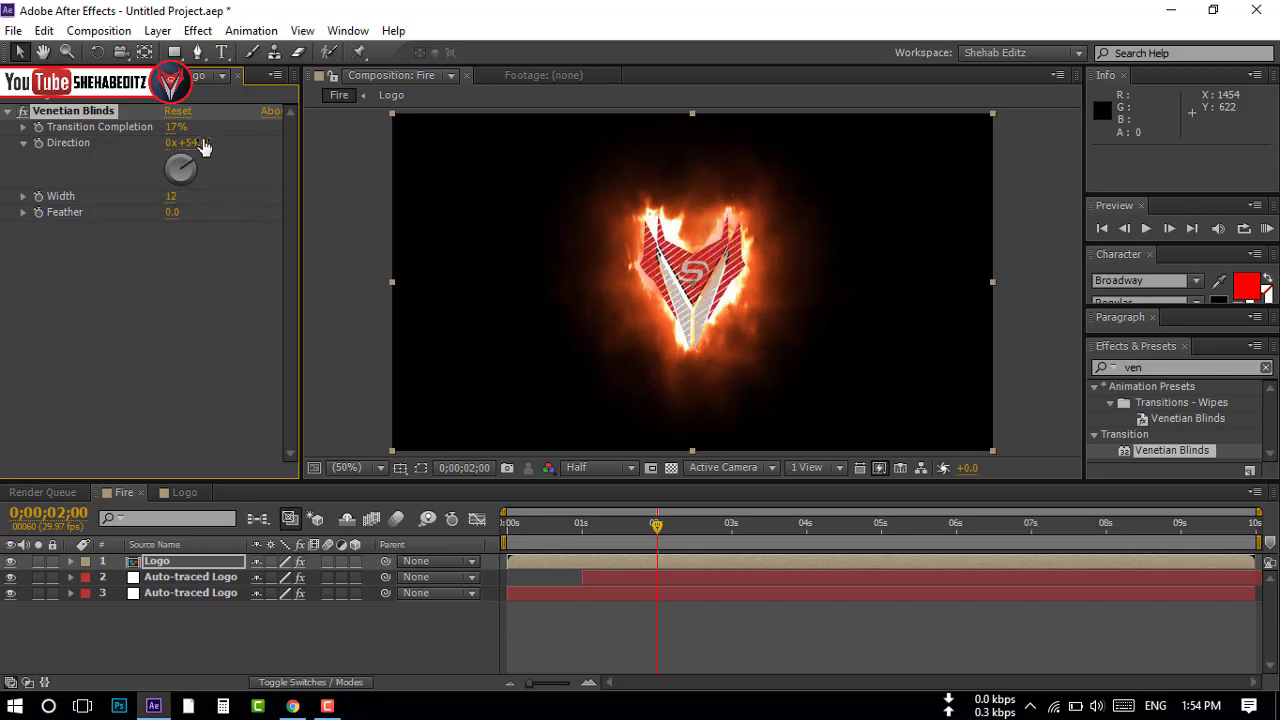
Keyframe Transition Completion at 100% at 2;00 and 0% at 2;15, then preview the reveal.
{"action": "mouse_move", "coordinate": [174, 130]}
{"action": "left_mouse_down"}
{"action": "mouse_move", "coordinate": [124, 128]}
{"action": "mouse_move", "coordinate": [495, 132]}
{"action": "left_mouse_up"}
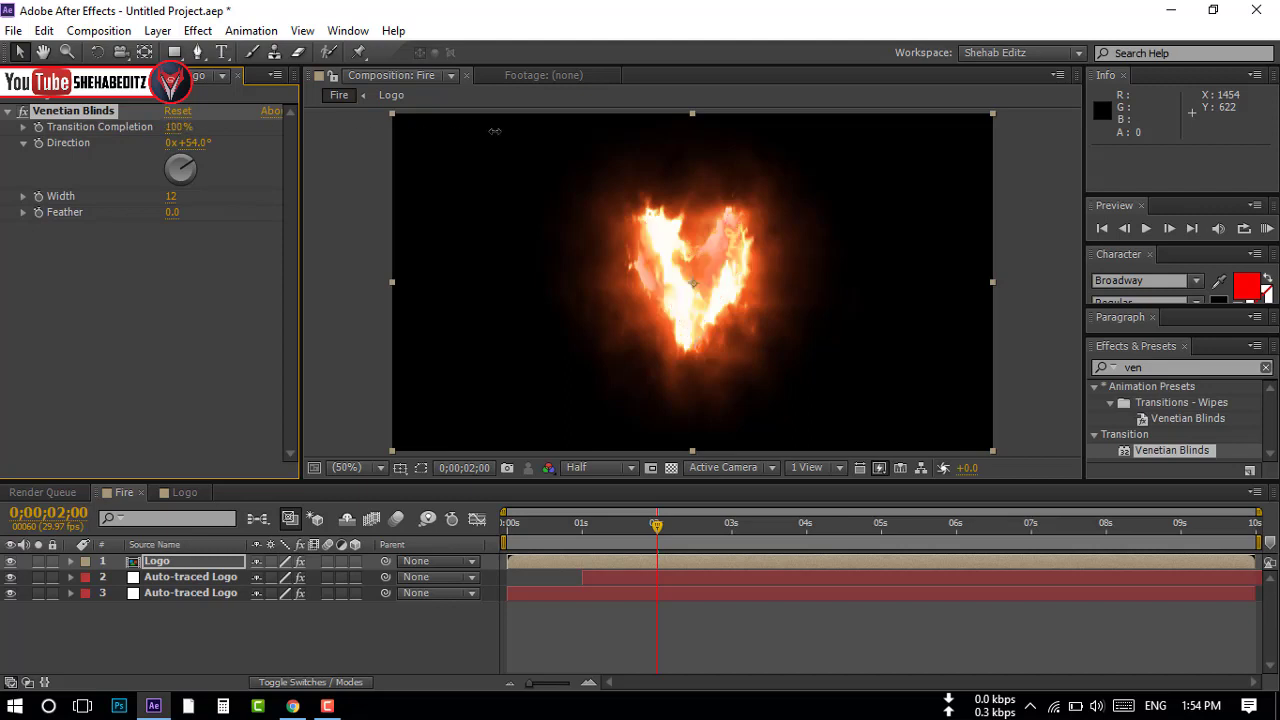
{"action": "left_click", "coordinate": [37, 127]}
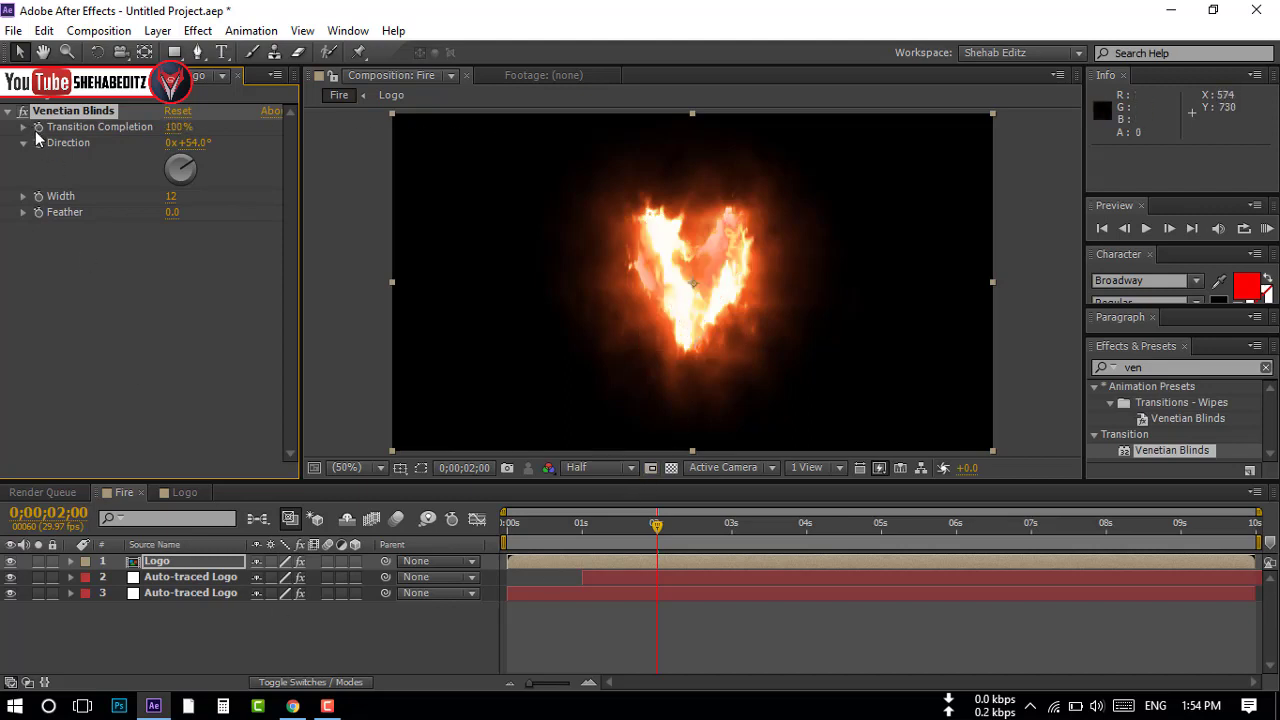
{"action": "left_click", "coordinate": [695, 540]}
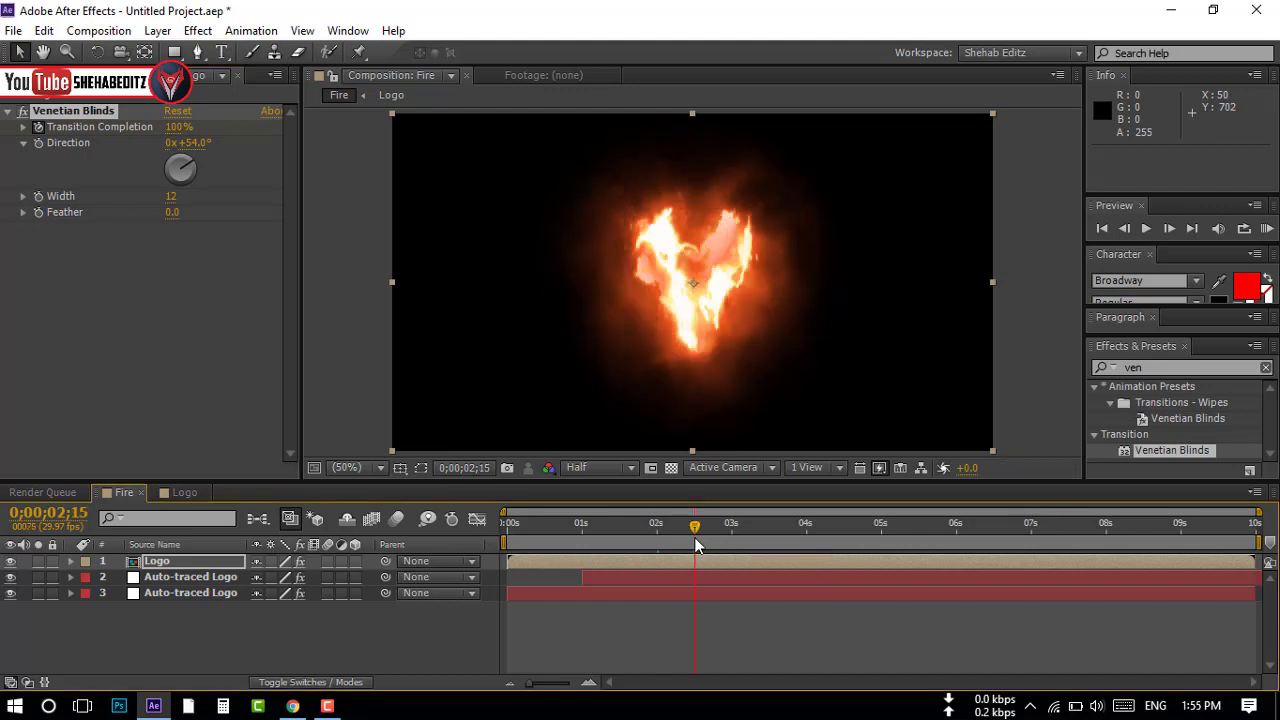
{"action": "left_click_drag", "start_coordinate": [178, 127], "coordinate": [75, 234]}
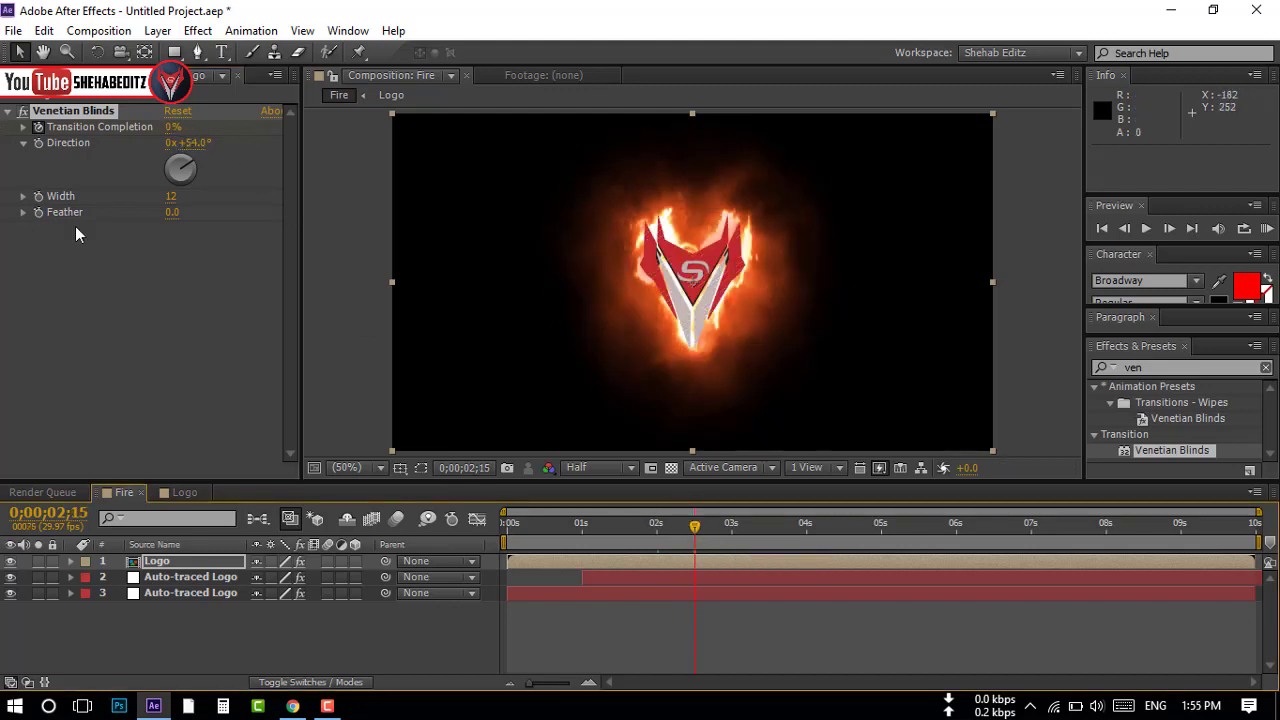
{"action": "left_click", "coordinate": [508, 526]}
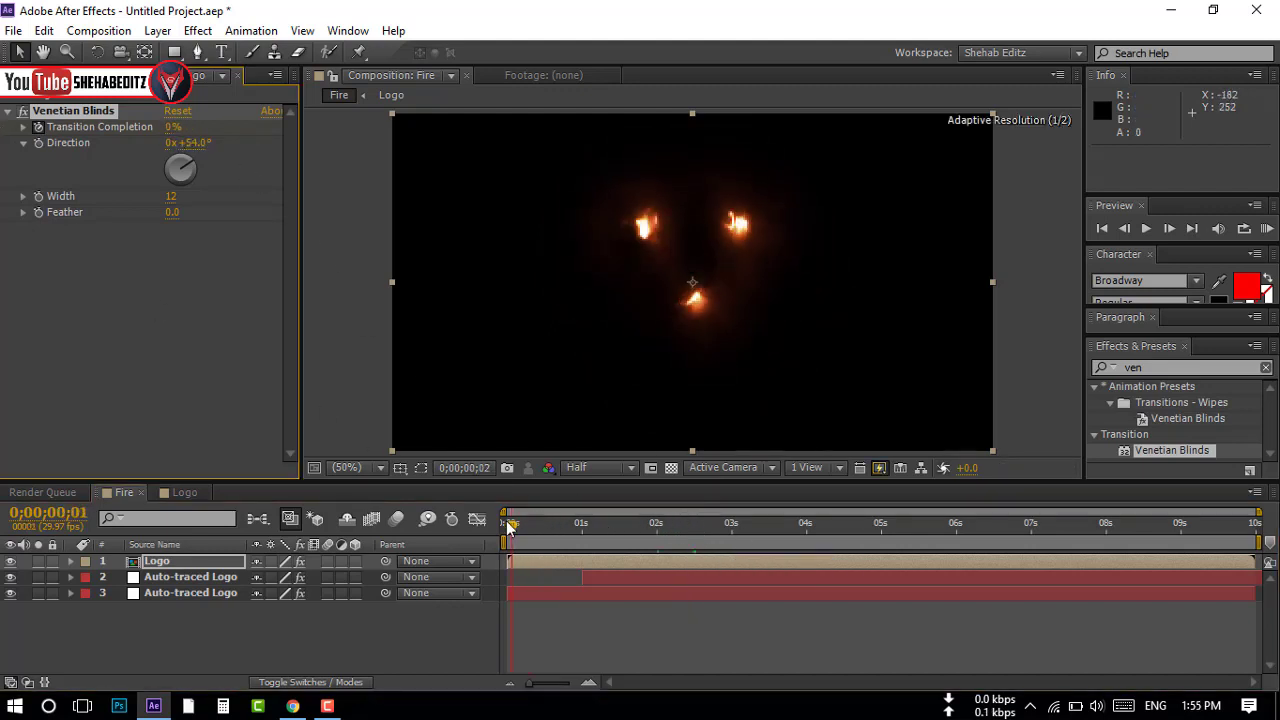
{"action": "left_click_drag", "start_coordinate": [508, 526], "coordinate": [697, 540]}
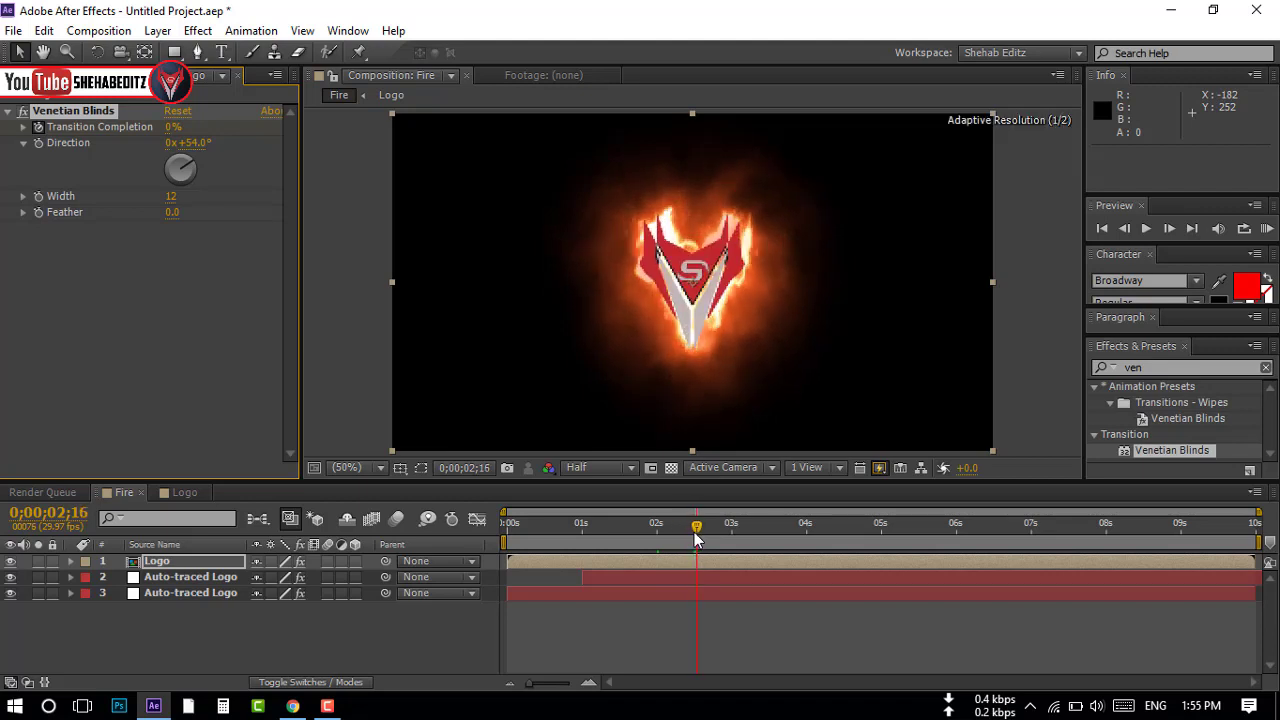
{"action": "left_click", "coordinate": [697, 561]}
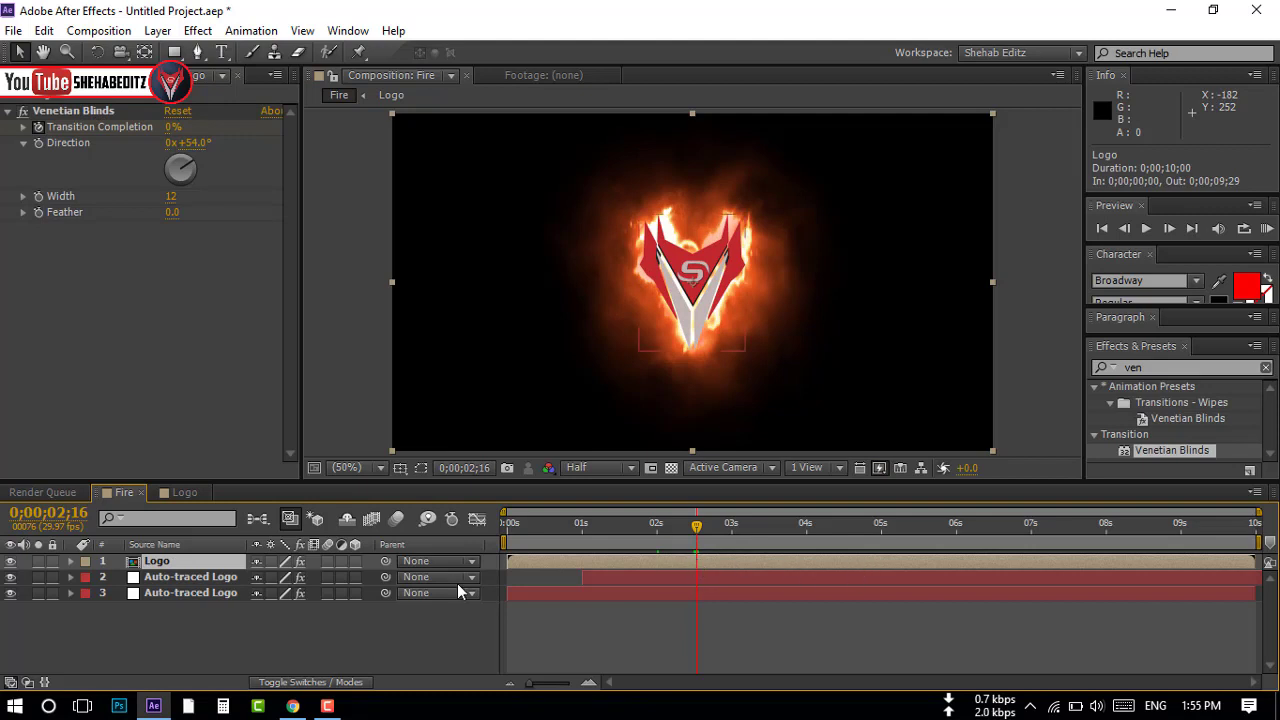
Select both Auto-traced Logo fire layers, then cancel pre-composing them.
{"action": "left_click", "coordinate": [175, 578]}
{"action": "left_click", "coordinate": [181, 593], "text": "shift"}
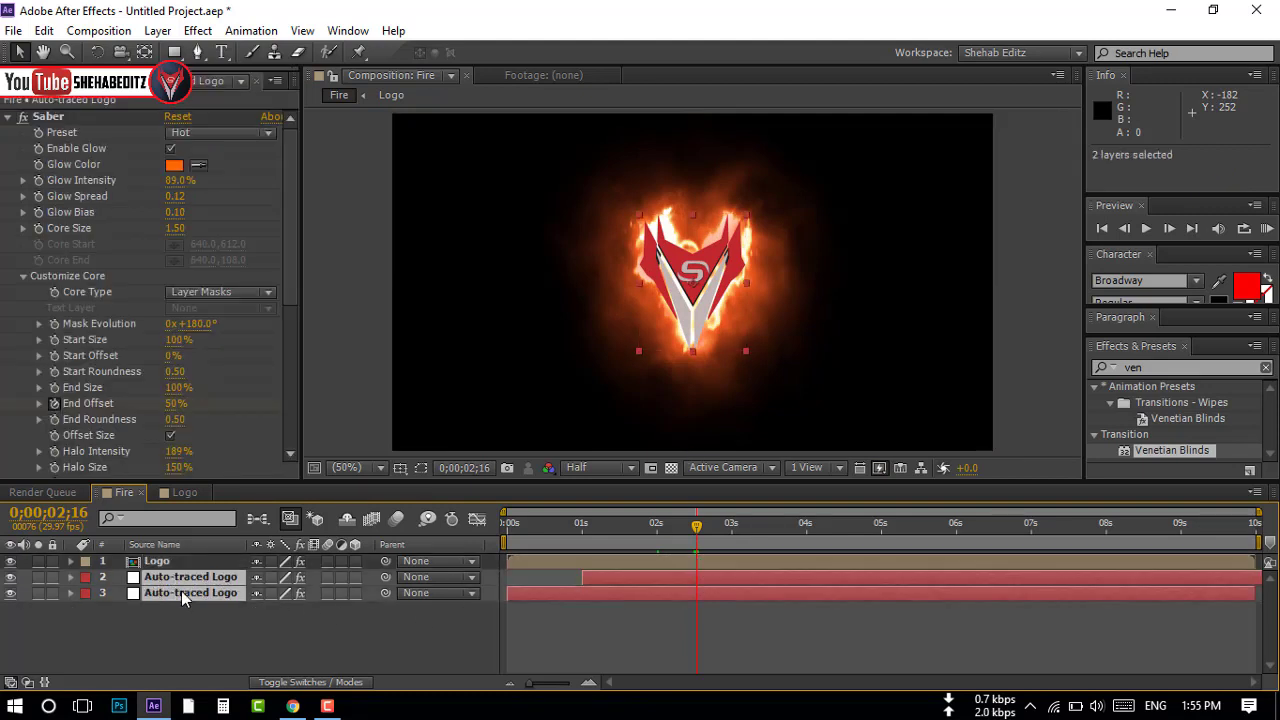
{"action": "right_click", "coordinate": [181, 591]}
{"action": "left_click", "coordinate": [241, 574]}
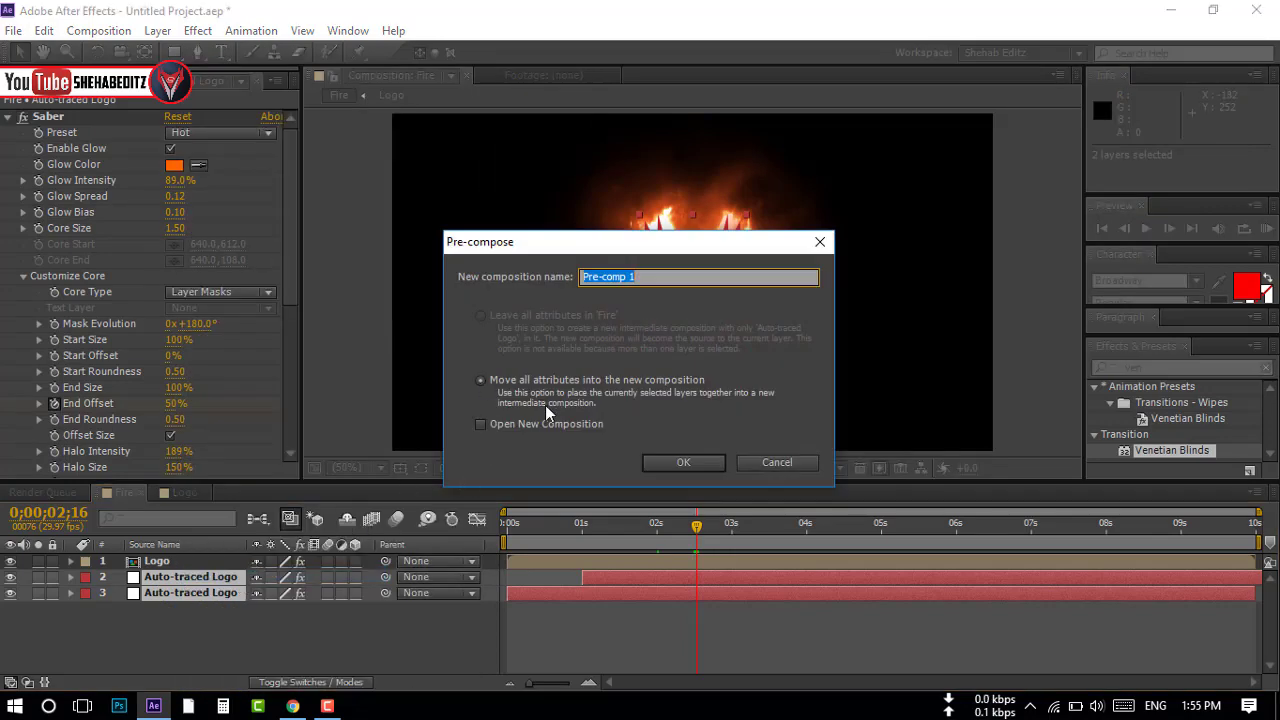
{"action": "left_click", "coordinate": [807, 463]}
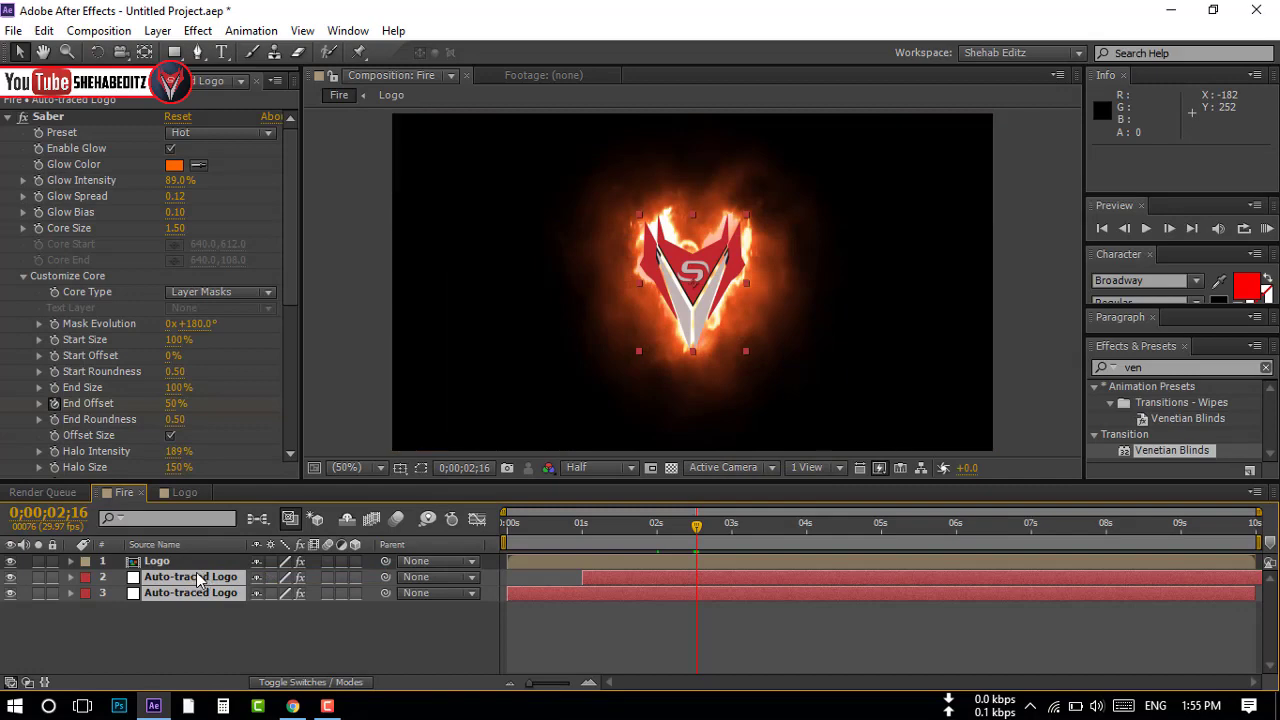
Reveal the keyframed properties and set a Saber Core Size keyframe on layer 2.
{"action": "key", "text": "u"}
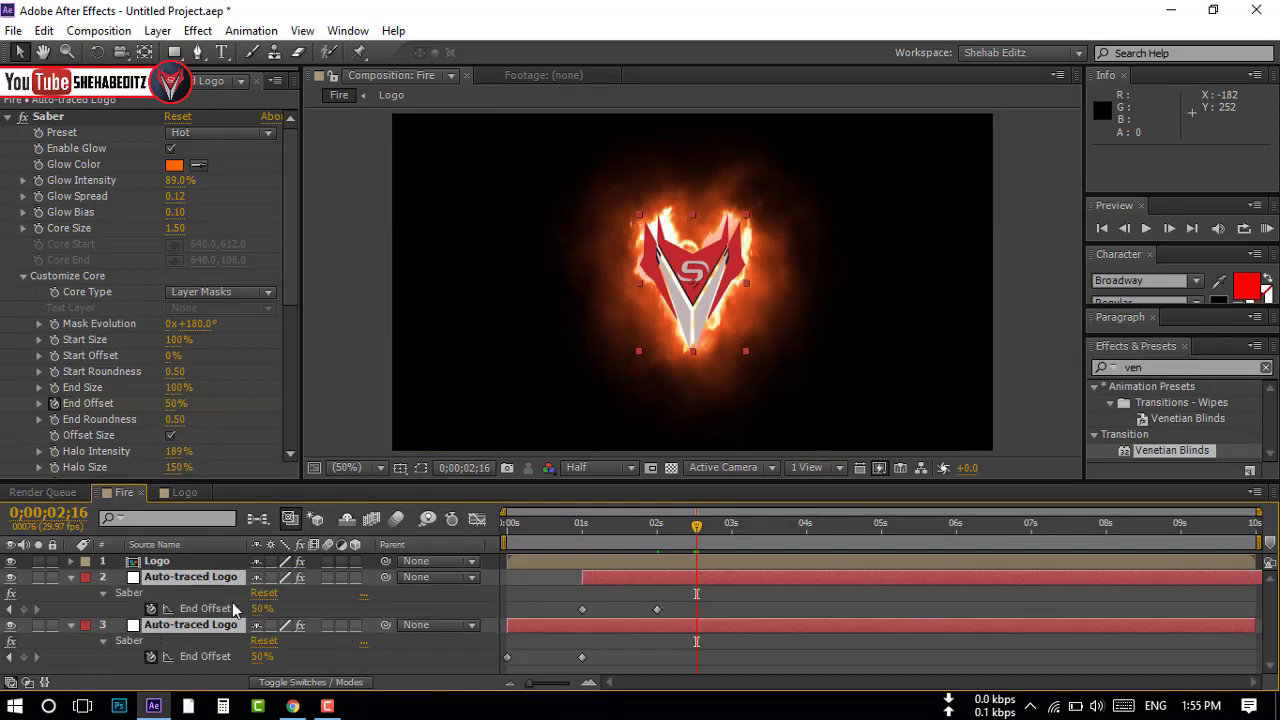
{"action": "left_click", "coordinate": [72, 577]}
{"action": "left_click", "coordinate": [72, 577]}
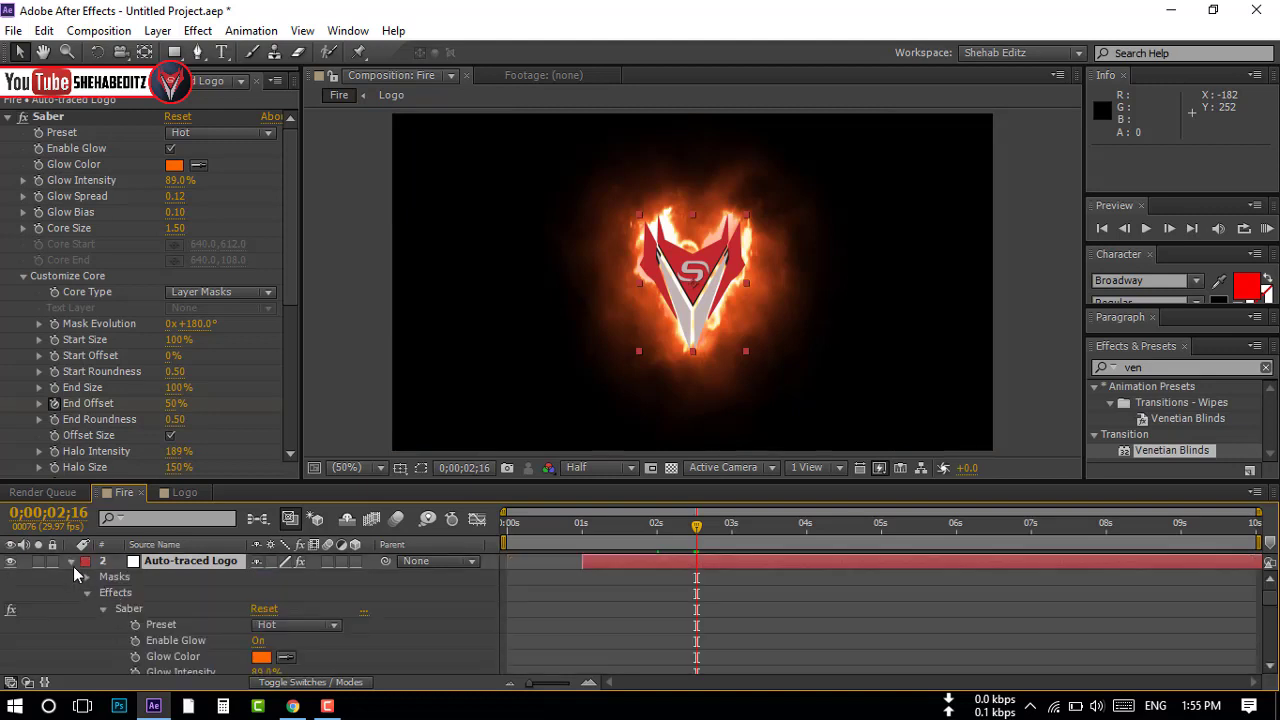
{"action": "left_click", "coordinate": [71, 562]}
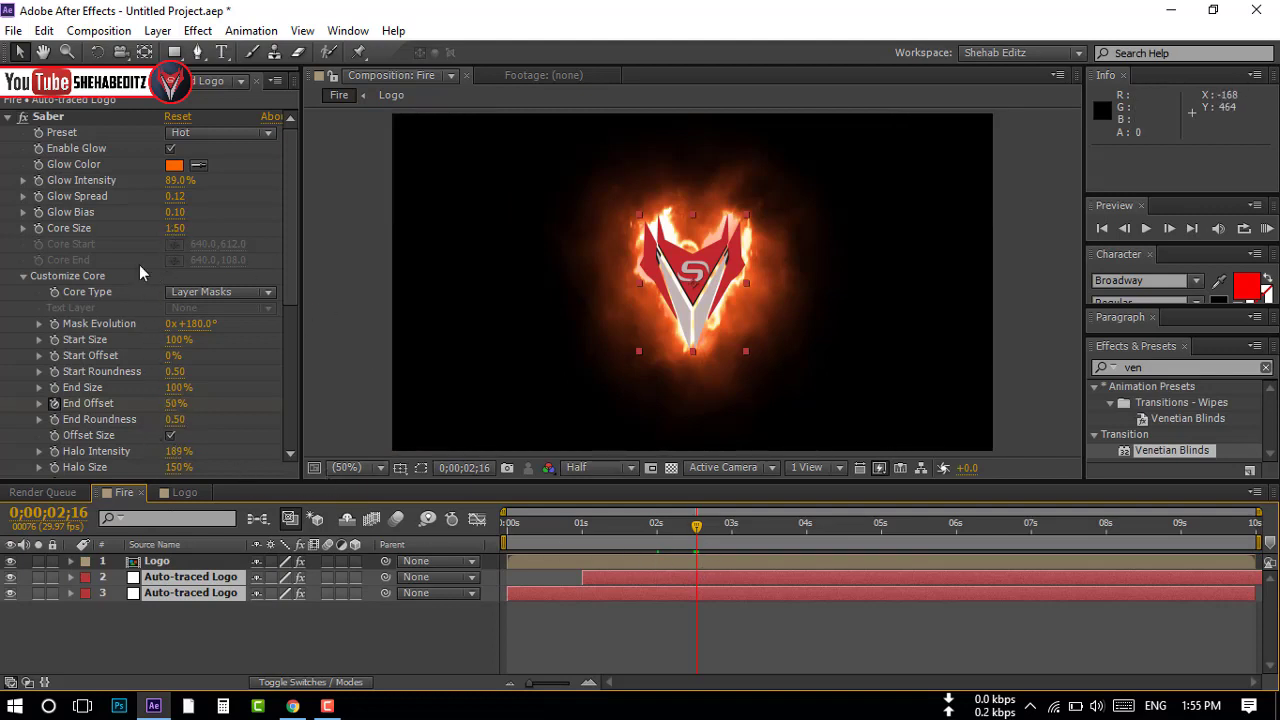
{"action": "left_click", "coordinate": [39, 230]}
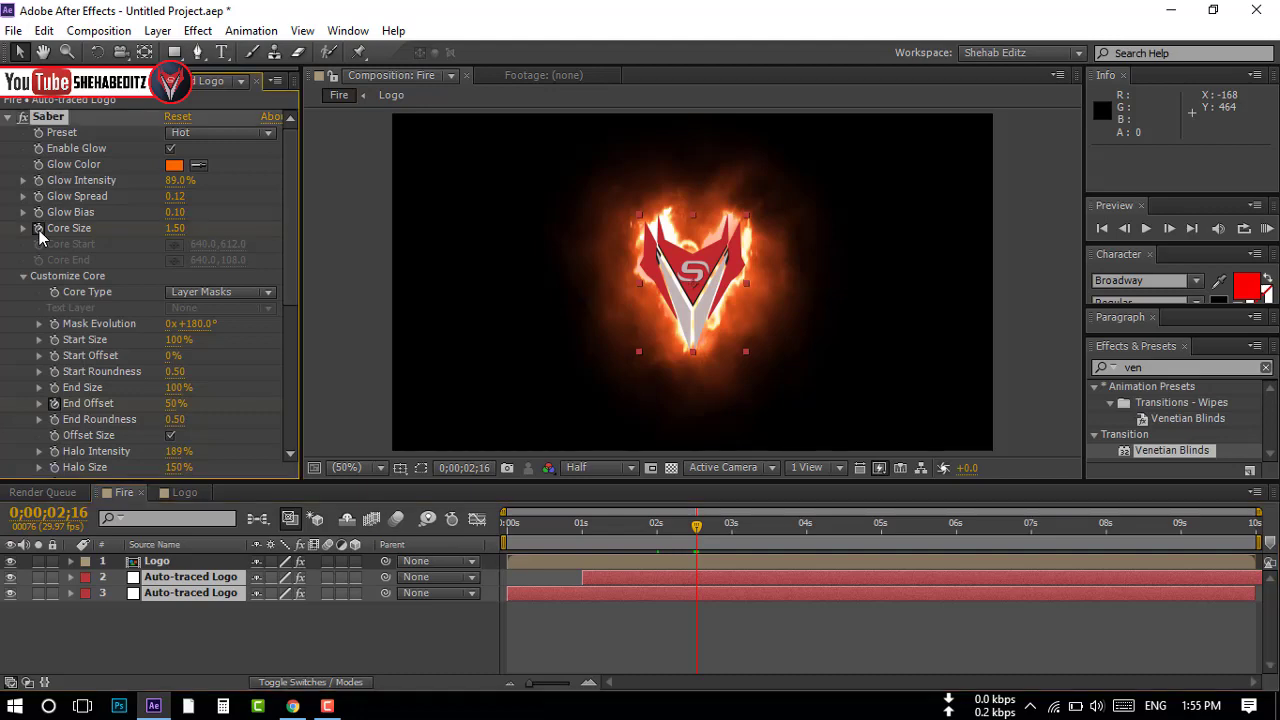
{"action": "scroll", "coordinate": [106, 296], "scroll_direction": "down", "scroll_amount": 6}
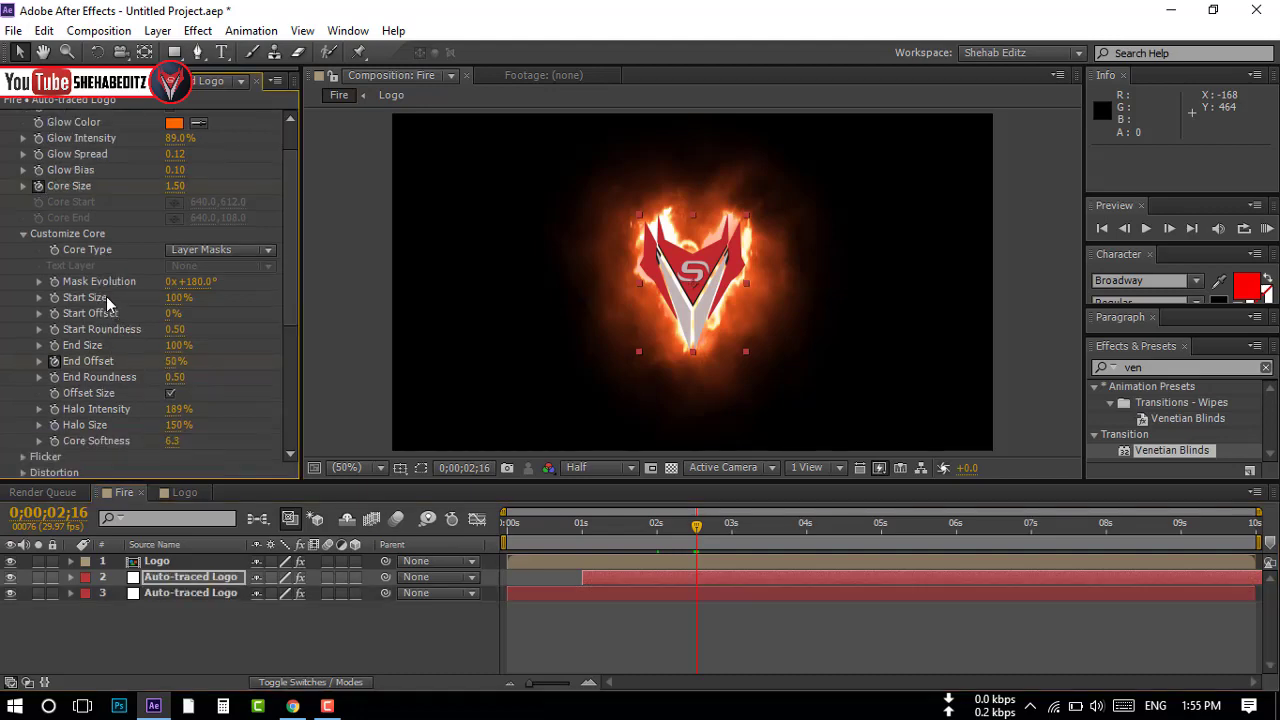
{"action": "scroll", "coordinate": [106, 295], "scroll_direction": "up", "scroll_amount": 2}
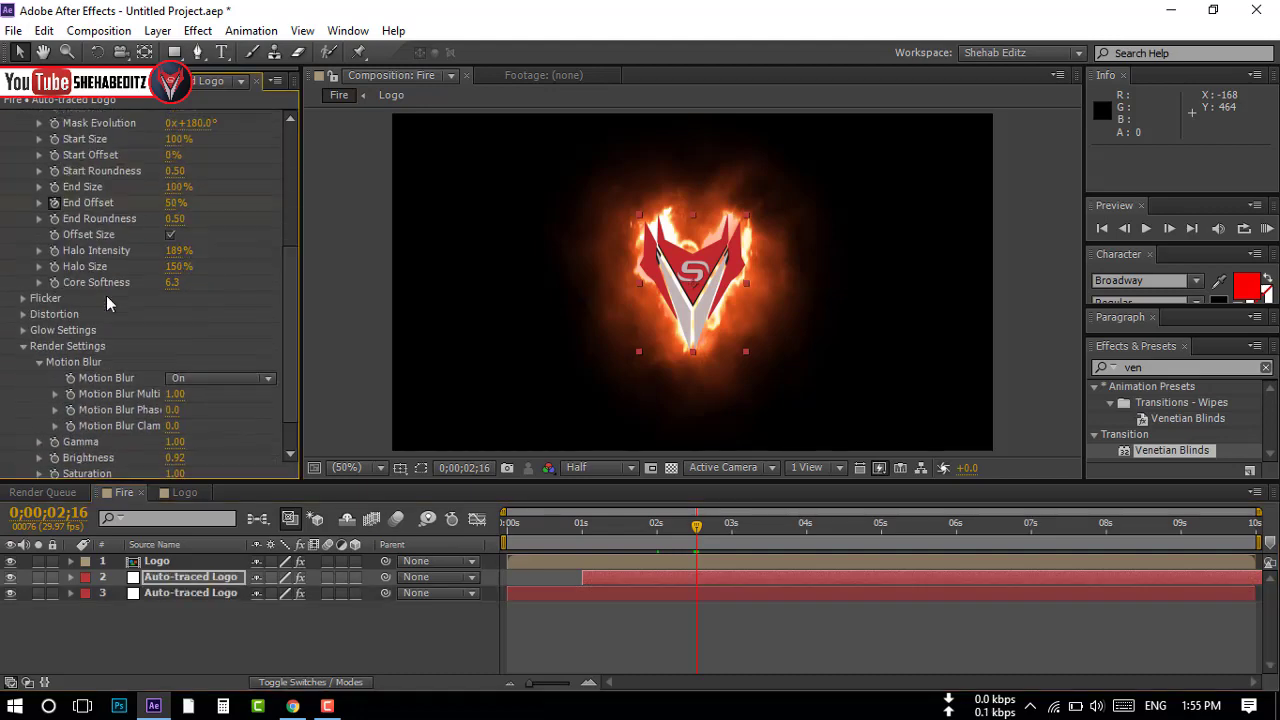
{"action": "scroll", "coordinate": [106, 295], "scroll_direction": "up", "scroll_amount": 4}
On layer 3, keyframe Saber Core Size and shrink it to 0.00 at about 3 seconds.
{"action": "left_click", "coordinate": [180, 593]}
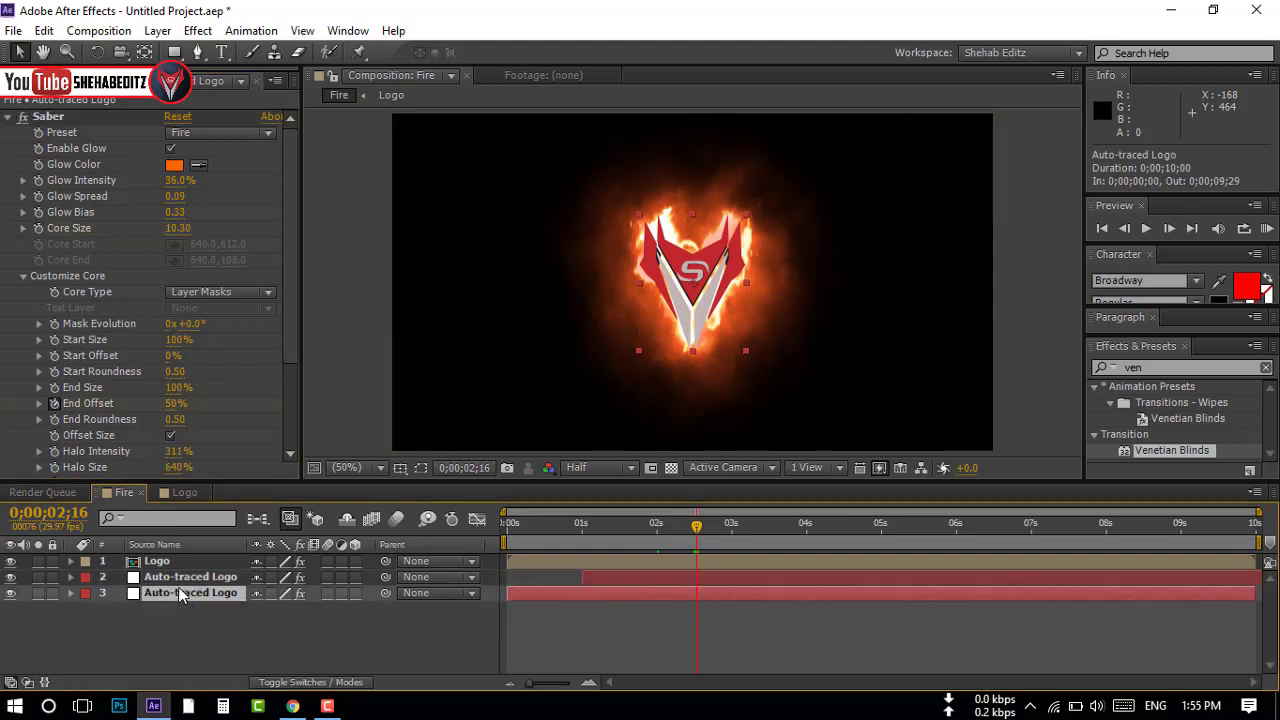
{"action": "left_click", "coordinate": [40, 228]}
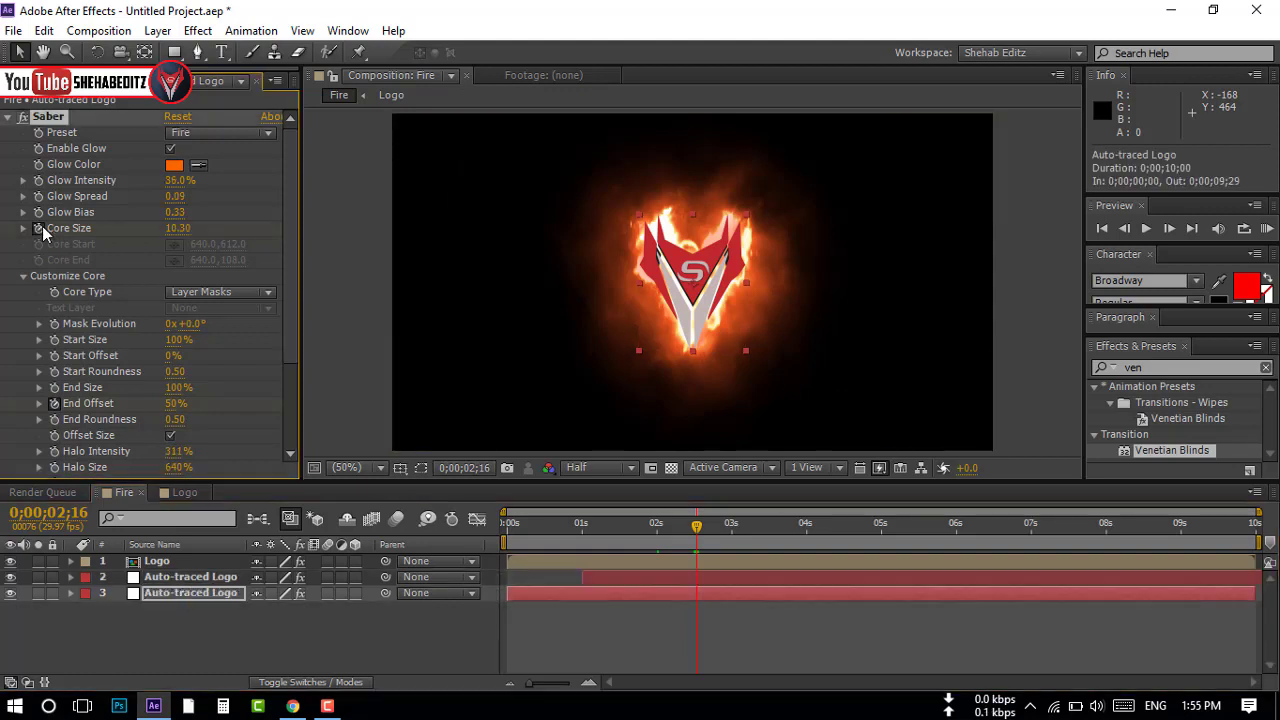
{"action": "left_click", "coordinate": [734, 533]}
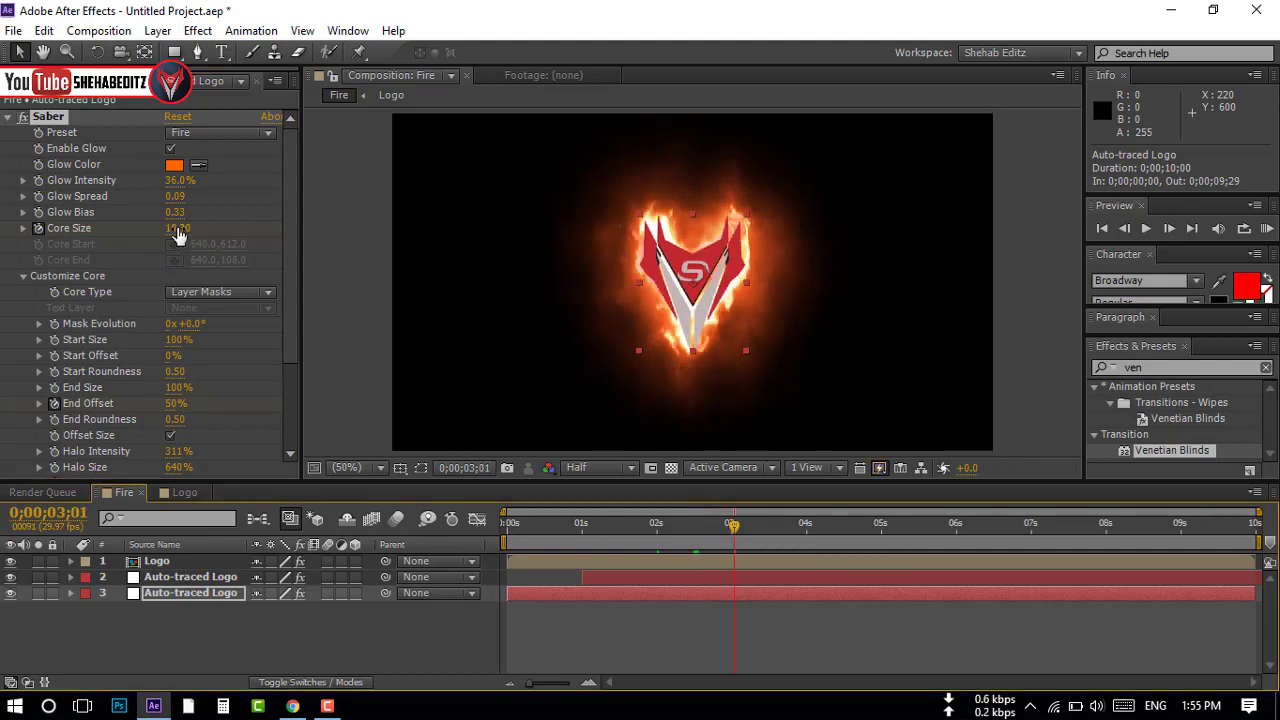
{"action": "left_click_drag", "start_coordinate": [178, 233], "coordinate": [52, 228]}
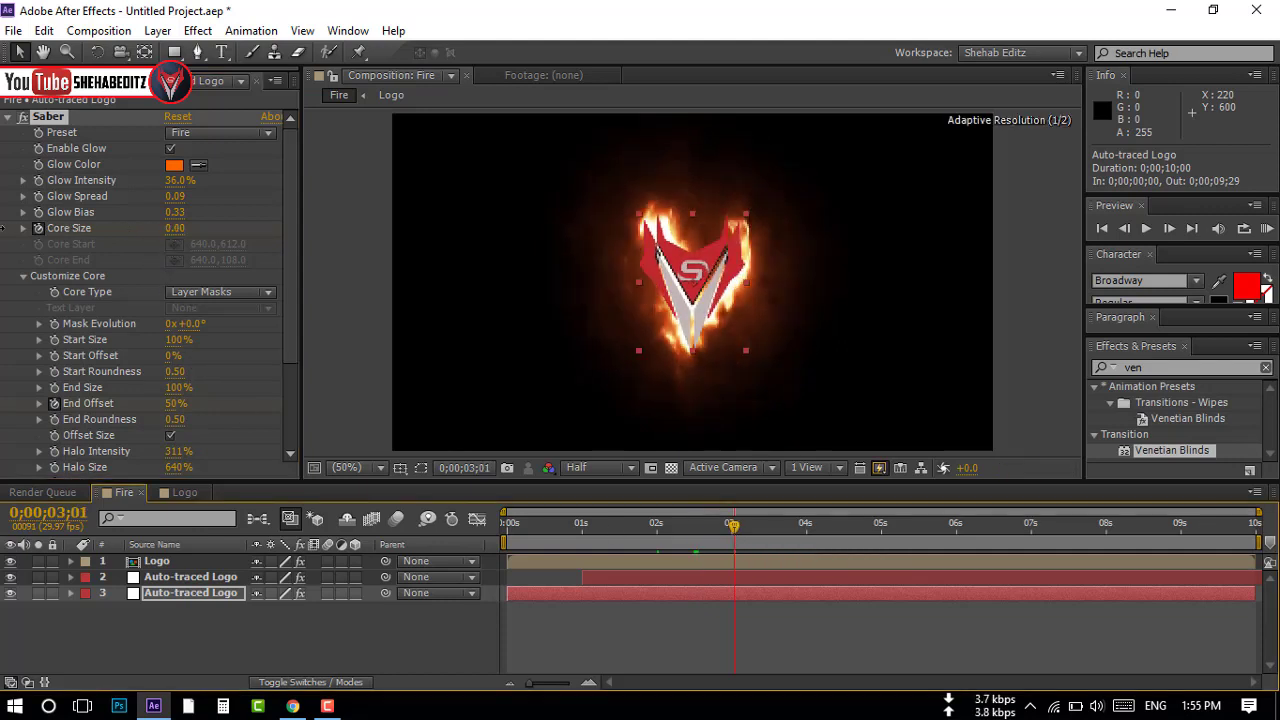
{"action": "left_click", "coordinate": [180, 577]}
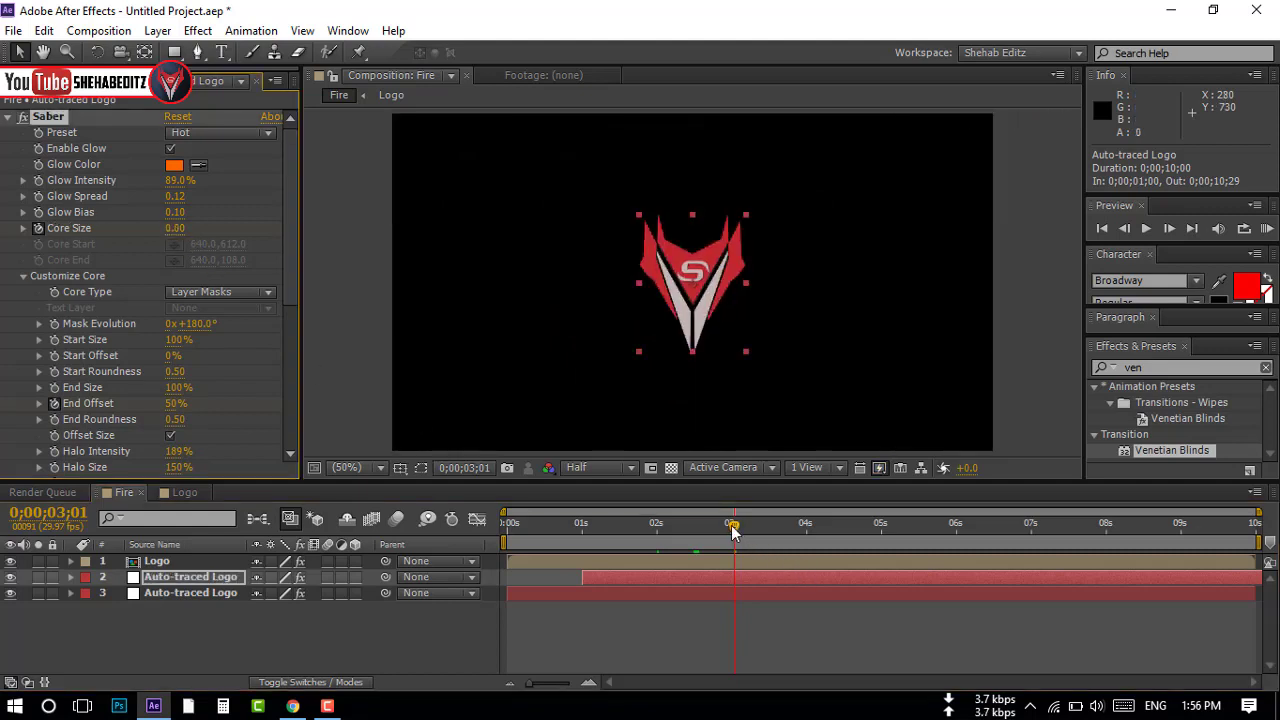
Check the burning outline, end the work area at 4 seconds, and preview it.
{"action": "mouse_move", "coordinate": [733, 530]}
{"action": "left_mouse_down"}
{"action": "mouse_move", "coordinate": [673, 524]}
{"action": "mouse_move", "coordinate": [733, 527]}
{"action": "left_mouse_up"}
{"action": "left_click_drag", "start_coordinate": [733, 527], "coordinate": [692, 533]}
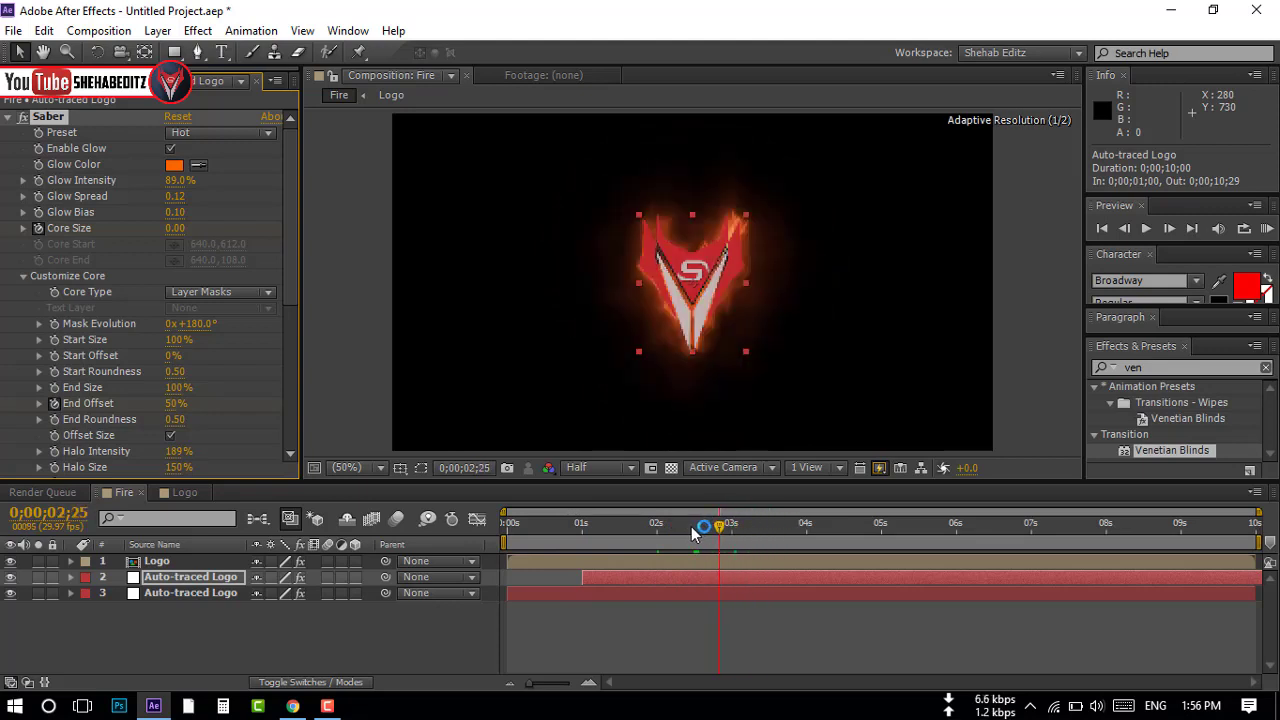
{"action": "key", "text": "Home"}
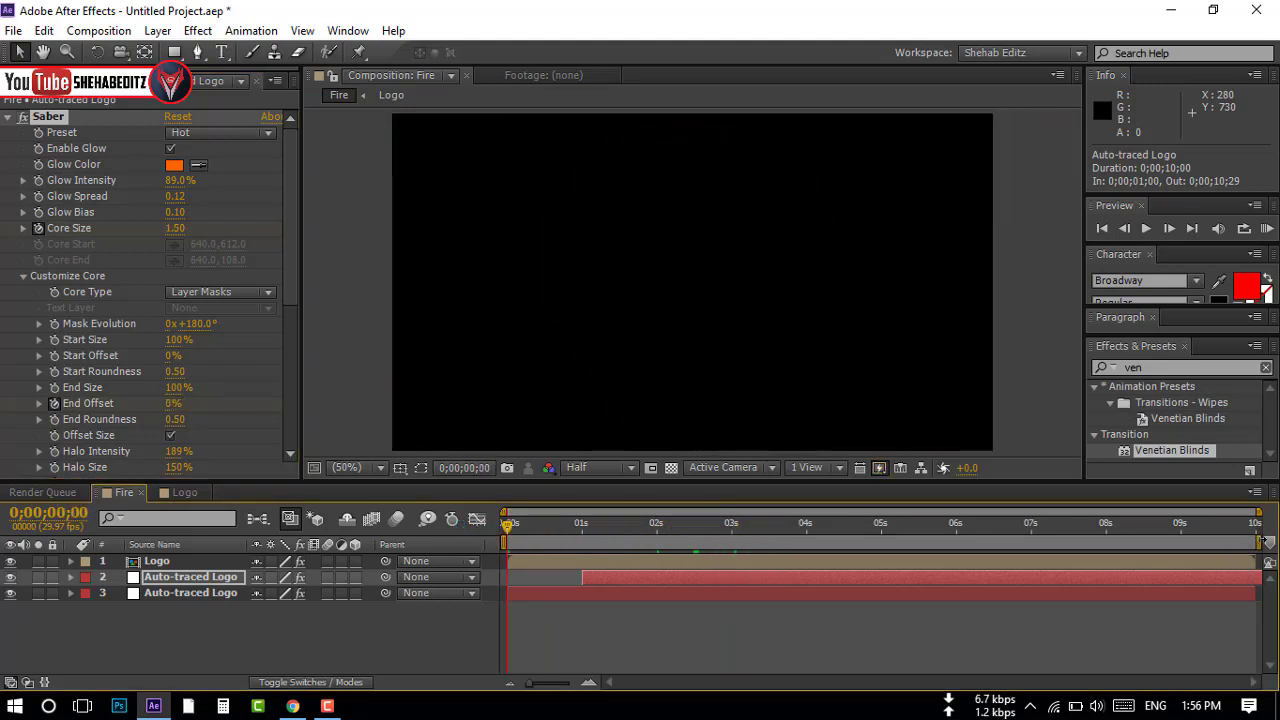
{"action": "left_click_drag", "start_coordinate": [1259, 541], "coordinate": [815, 542]}
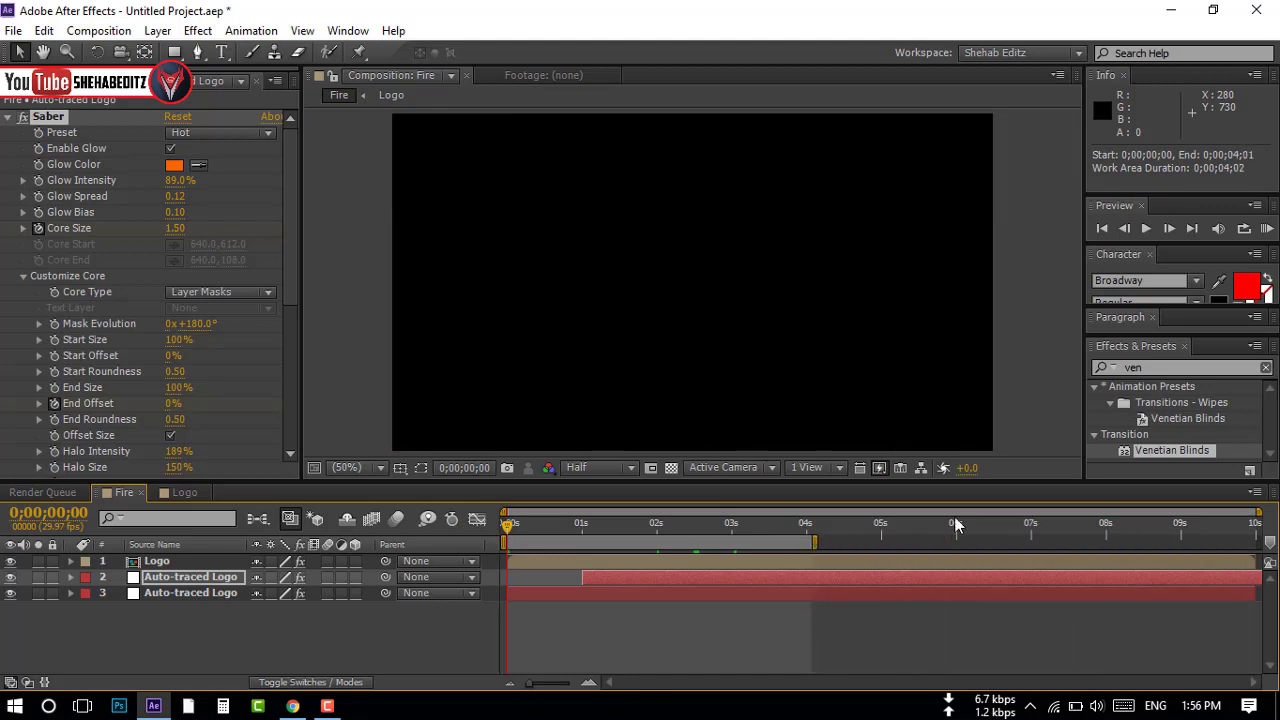
{"action": "left_click", "coordinate": [1266, 228]}
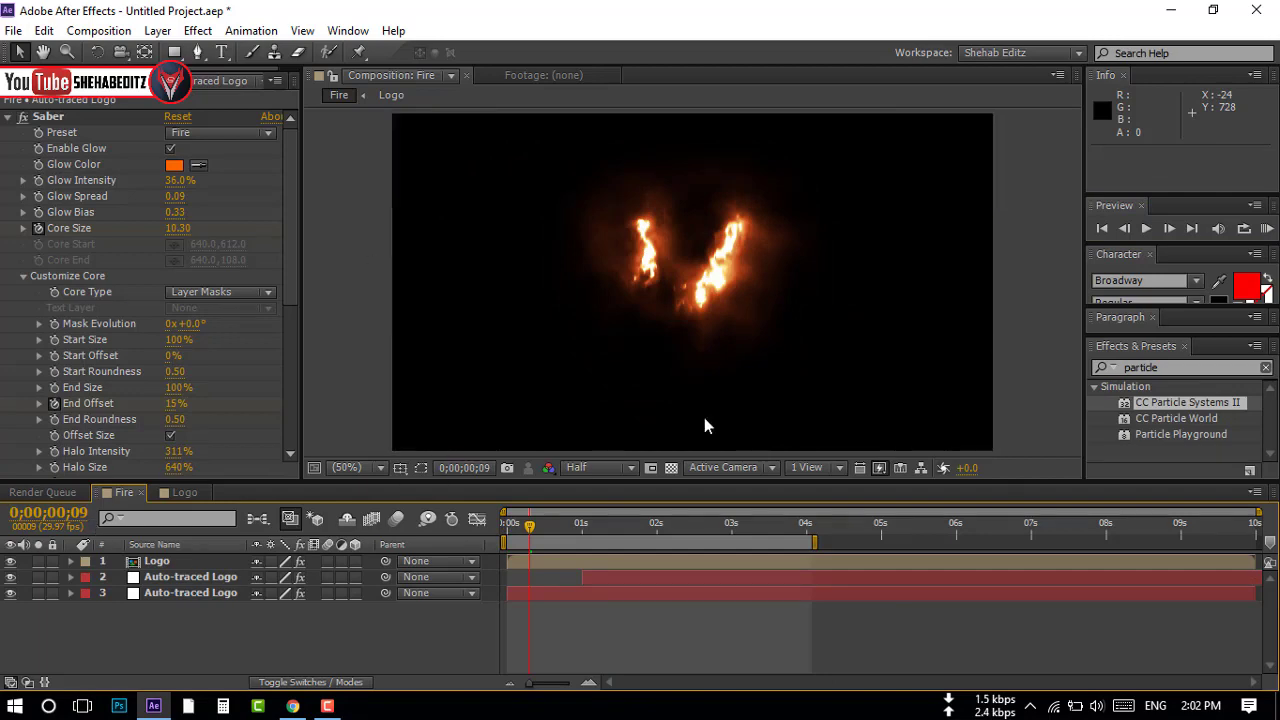
Create a new black solid layer via Layer > New > Solid.
{"action": "left_click", "coordinate": [157, 30]}
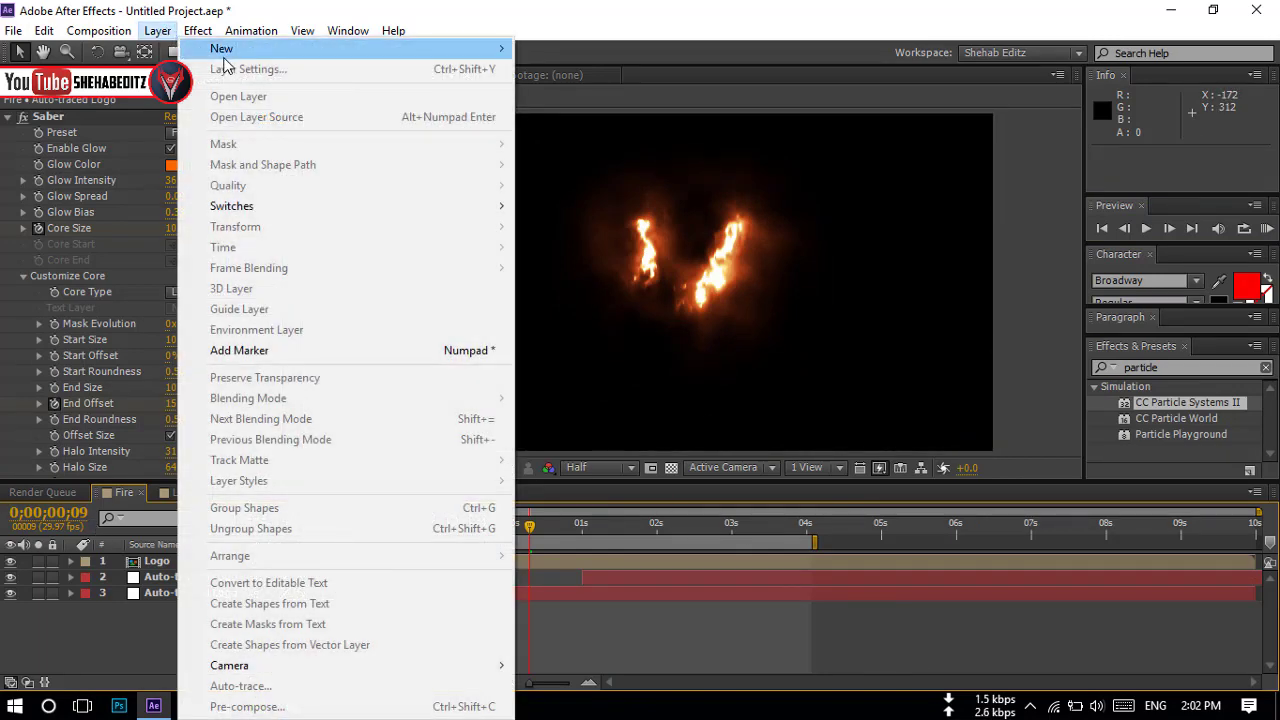
{"action": "mouse_move", "coordinate": [222, 48]}
{"action": "left_click", "coordinate": [587, 72]}
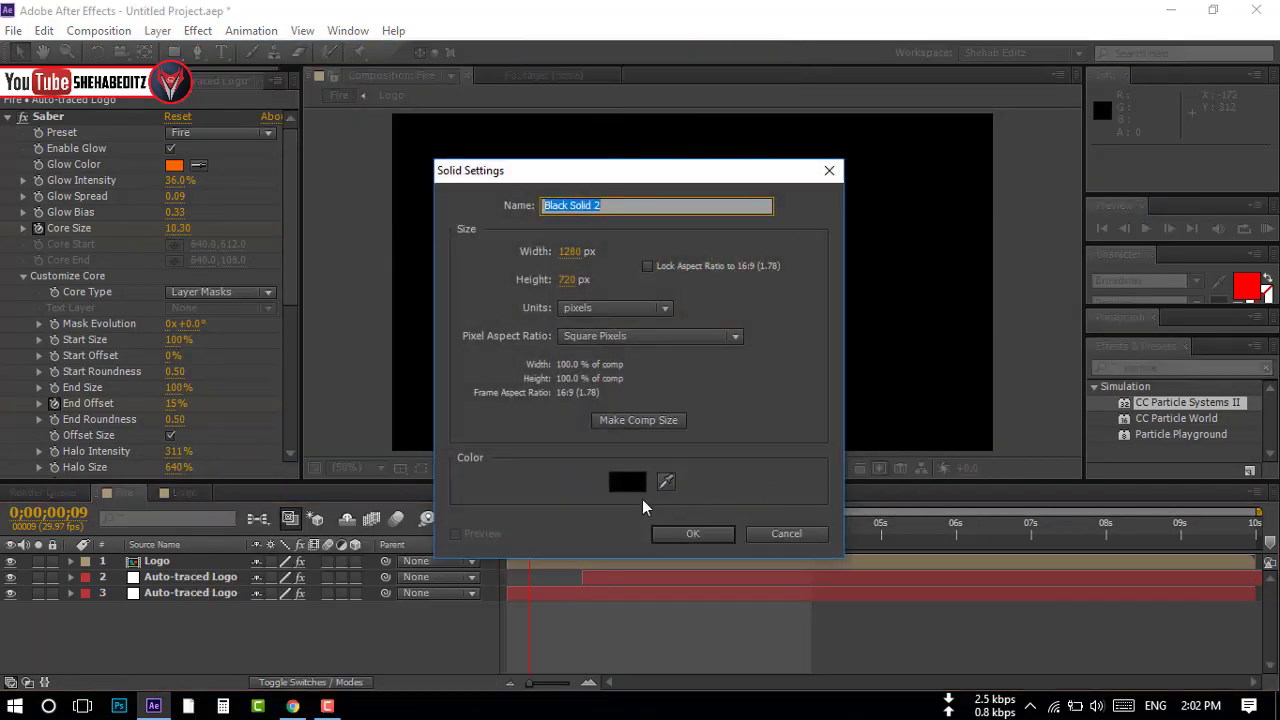
{"action": "left_click", "coordinate": [640, 483]}
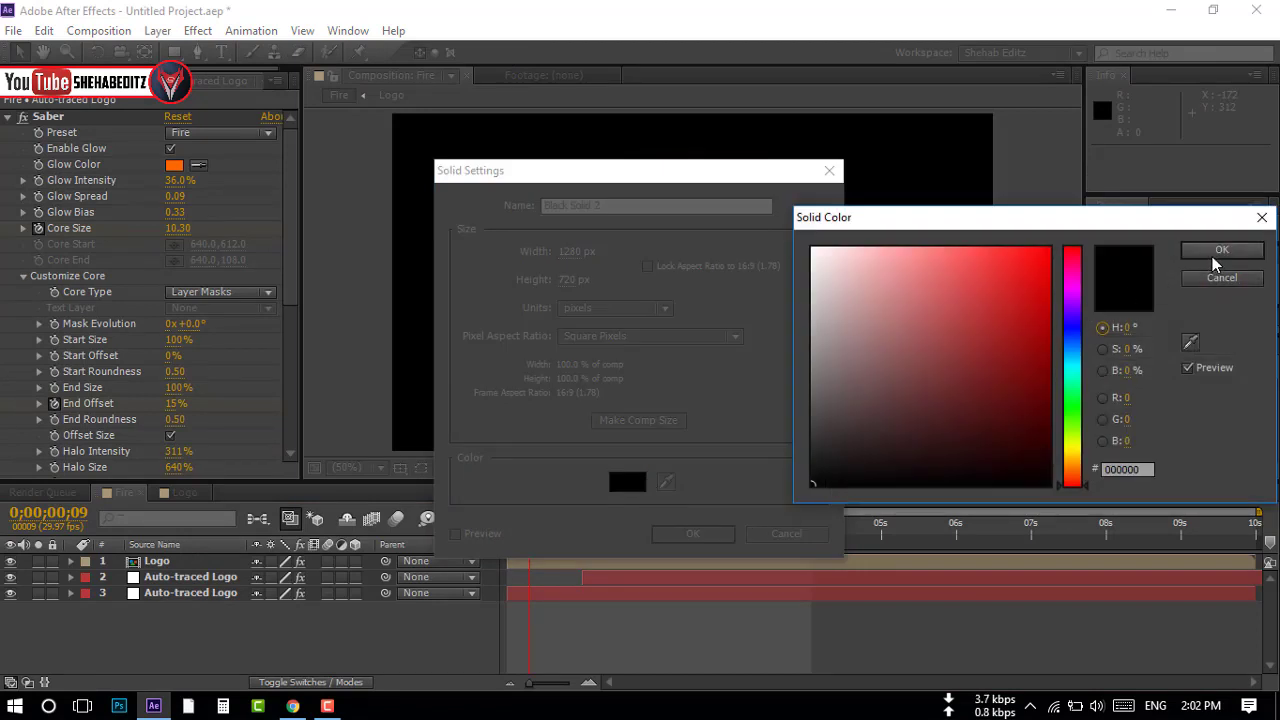
{"action": "left_click", "coordinate": [1222, 249]}
{"action": "left_click", "coordinate": [700, 533]}
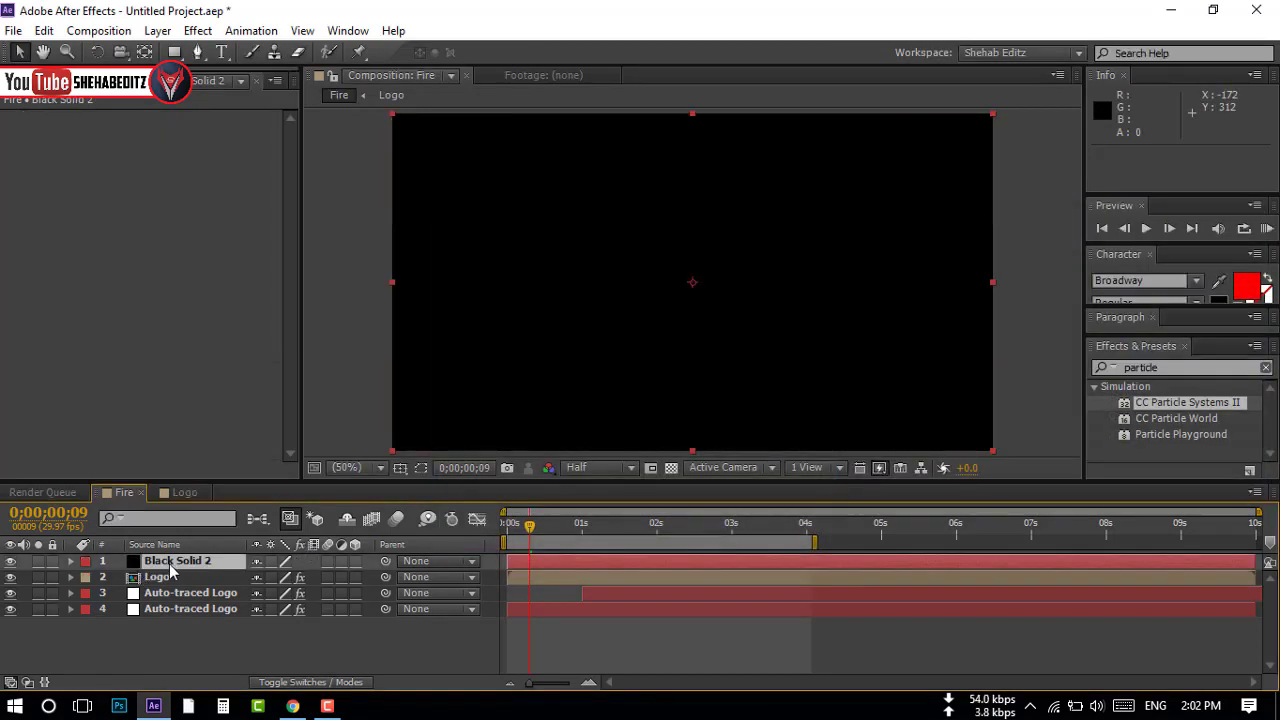
Apply CC Particle Systems II to the solid and set Birth Rate to 2.0.
{"action": "left_click", "coordinate": [1178, 368]}
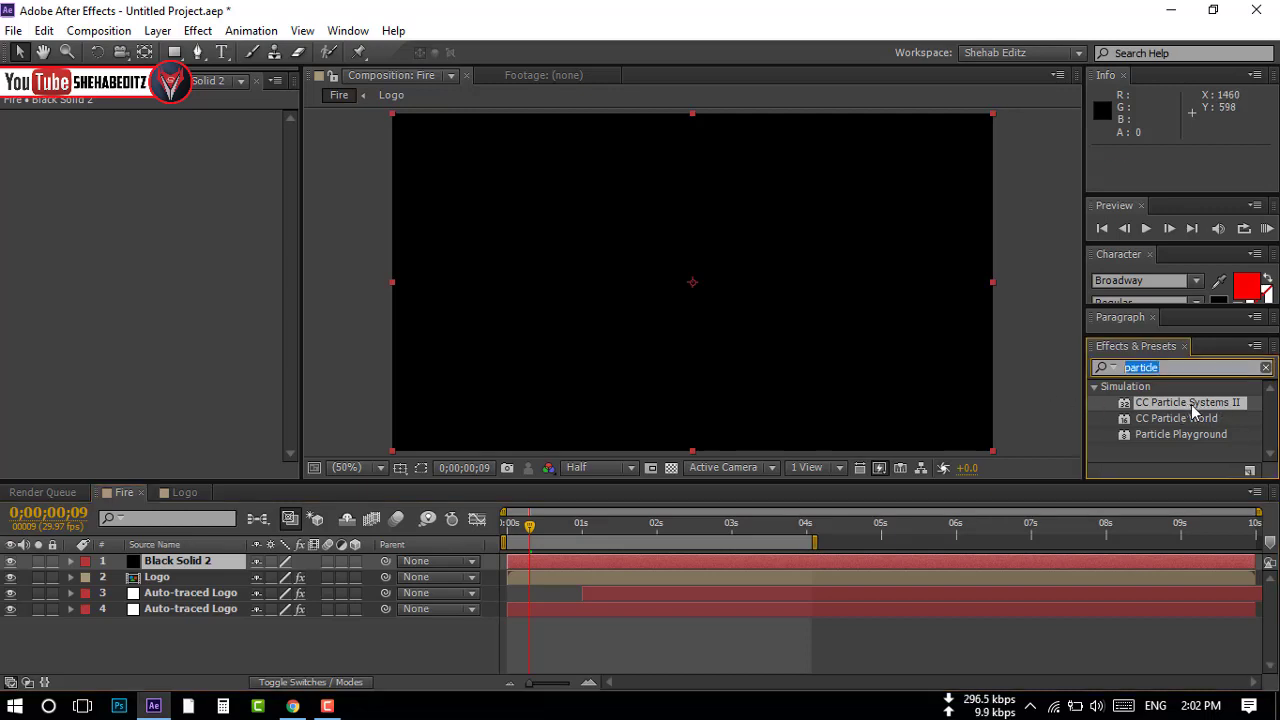
{"action": "mouse_move", "coordinate": [1192, 410]}
{"action": "left_mouse_down"}
{"action": "mouse_move", "coordinate": [178, 581]}
{"action": "mouse_move", "coordinate": [165, 562]}
{"action": "left_mouse_up"}
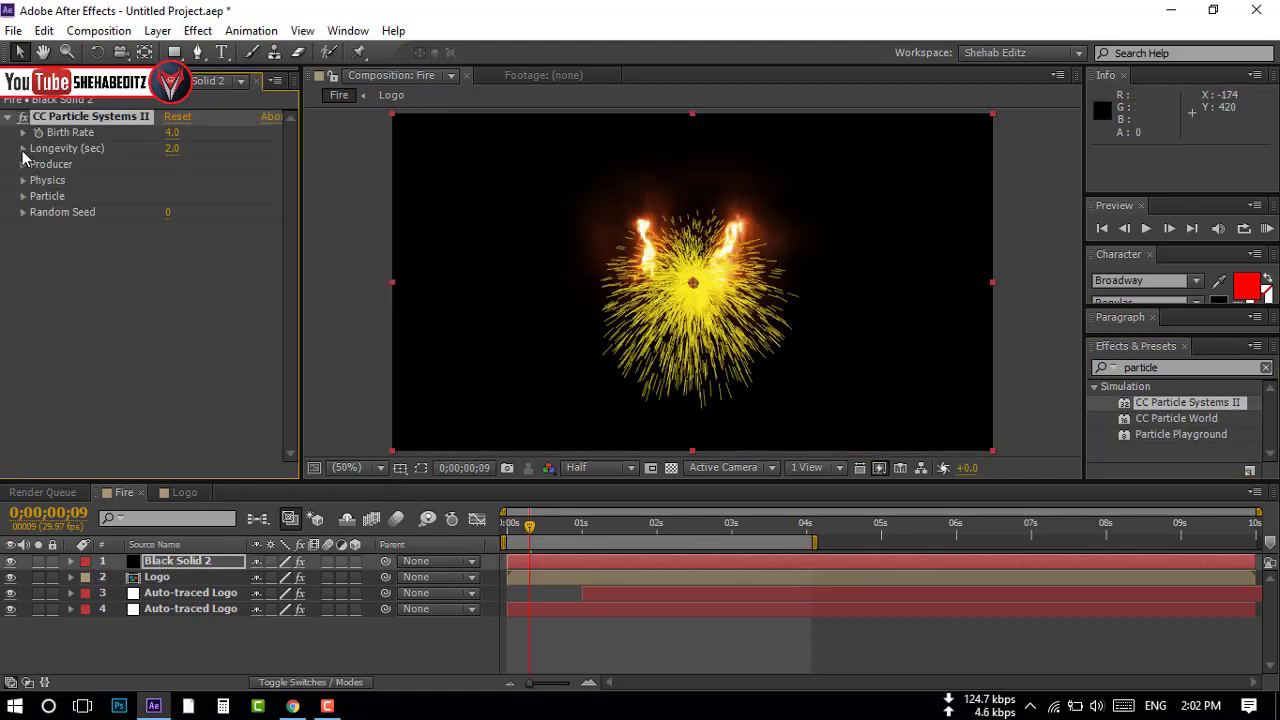
{"action": "left_click", "coordinate": [173, 133]}
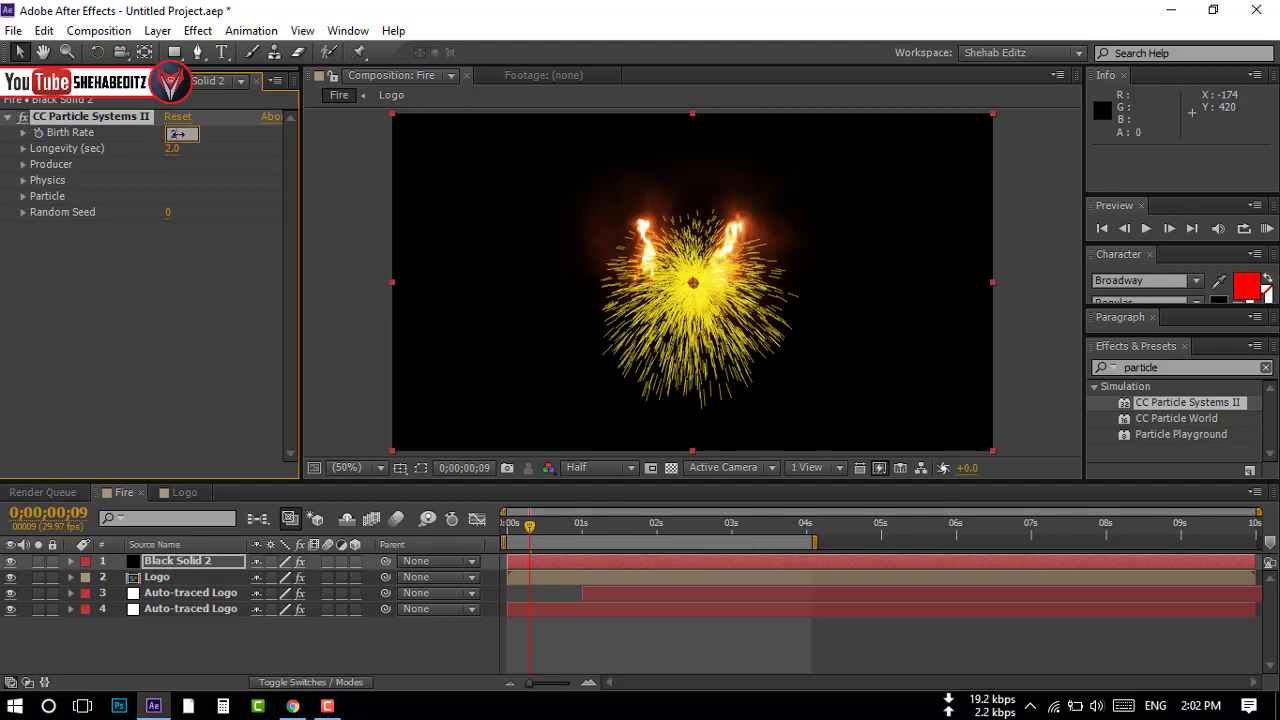
{"action": "key", "text": "Return"}
Move the particle emitter to the bottom-left and set Producer Radius X and Y to 100.
{"action": "mouse_move", "coordinate": [692, 283]}
{"action": "left_mouse_down"}
{"action": "mouse_move", "coordinate": [663, 318]}
{"action": "mouse_move", "coordinate": [403, 450]}
{"action": "left_mouse_up"}
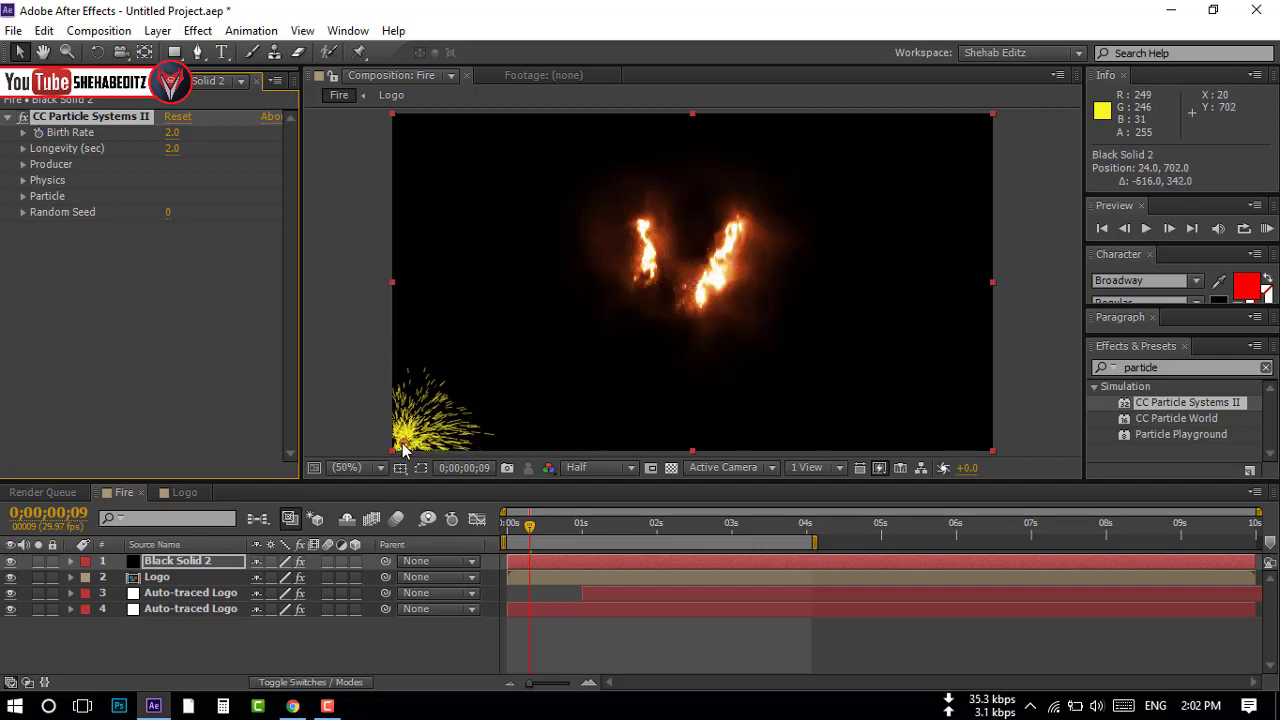
{"action": "left_click", "coordinate": [24, 165]}
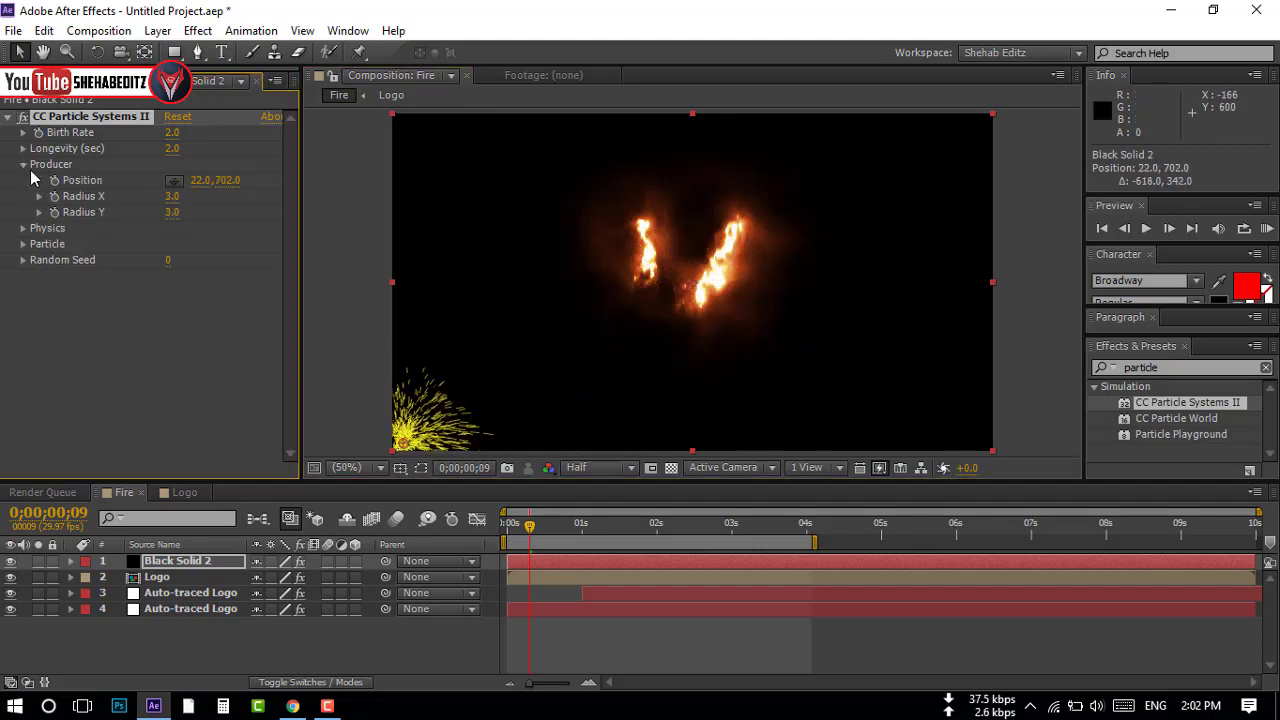
{"action": "left_click", "coordinate": [172, 197]}
{"action": "type", "text": "100"}
{"action": "key", "text": "Return"}
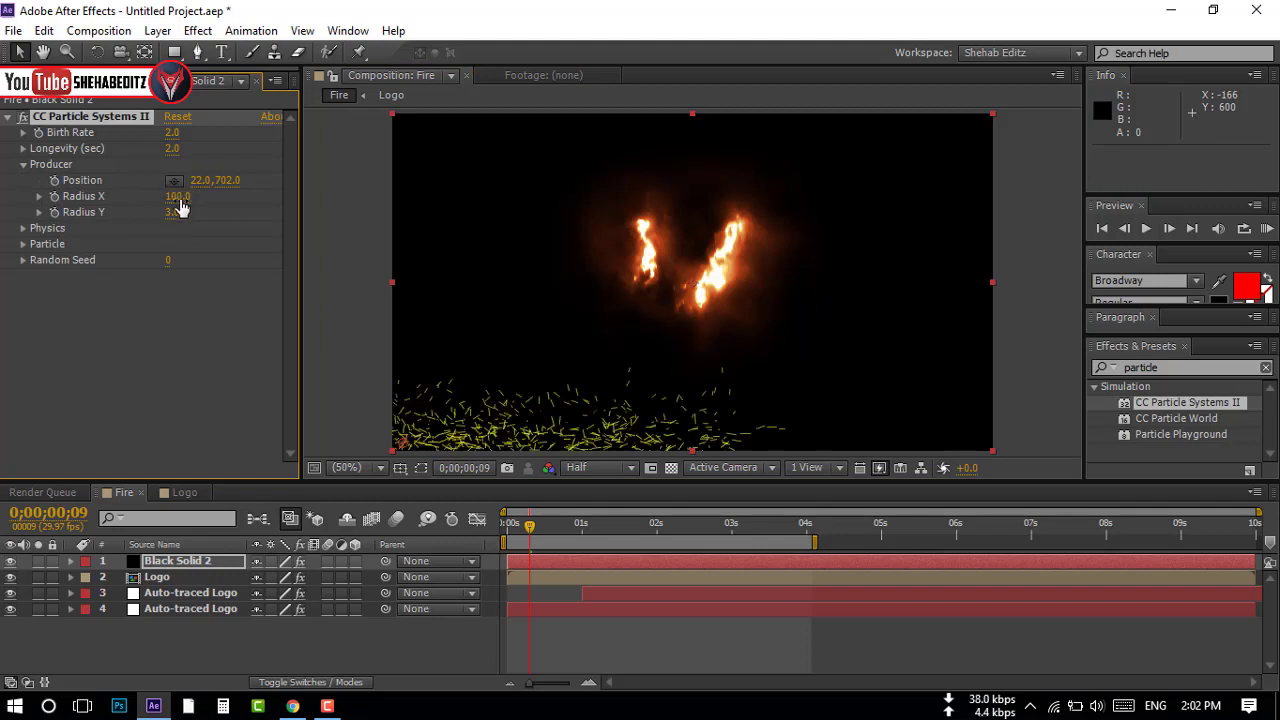
{"action": "left_click", "coordinate": [179, 211]}
{"action": "type", "text": "0"}
{"action": "key", "text": "Return"}
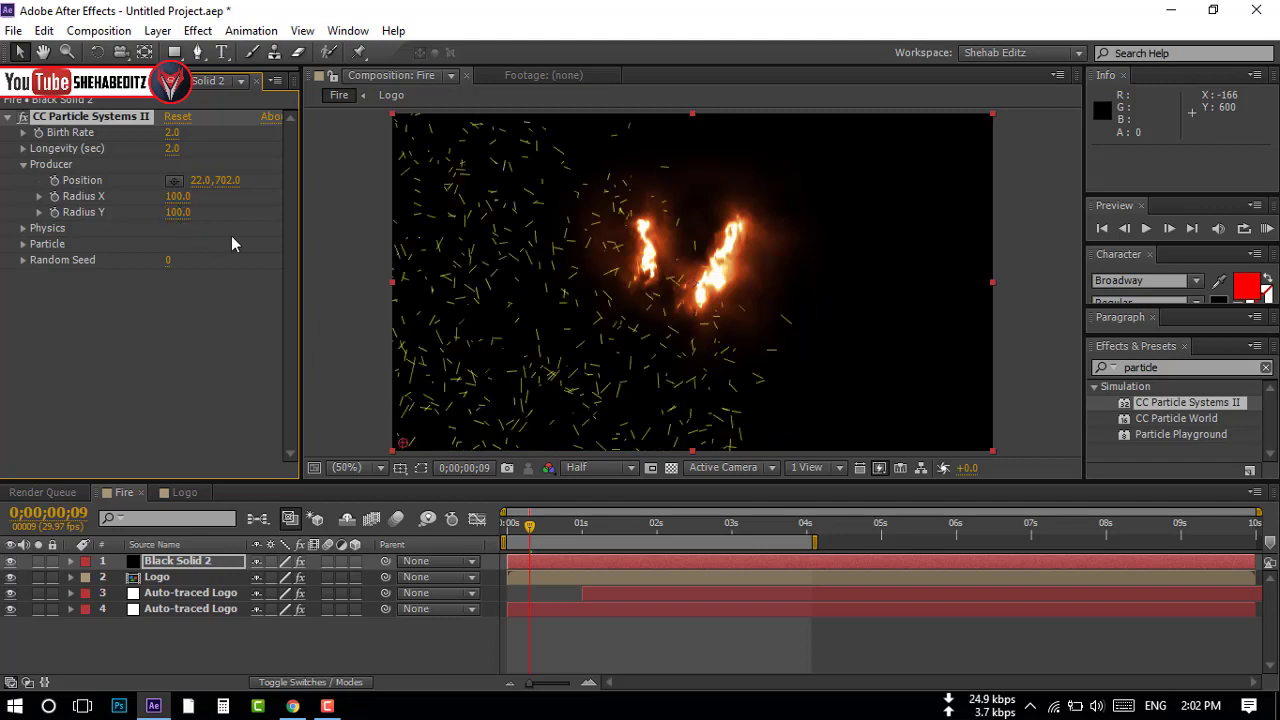
In Physics, choose Direction animation, Velocity 0.1, Inherit Velocity 0.1 and Gravity 0.
{"action": "left_click", "coordinate": [25, 230]}
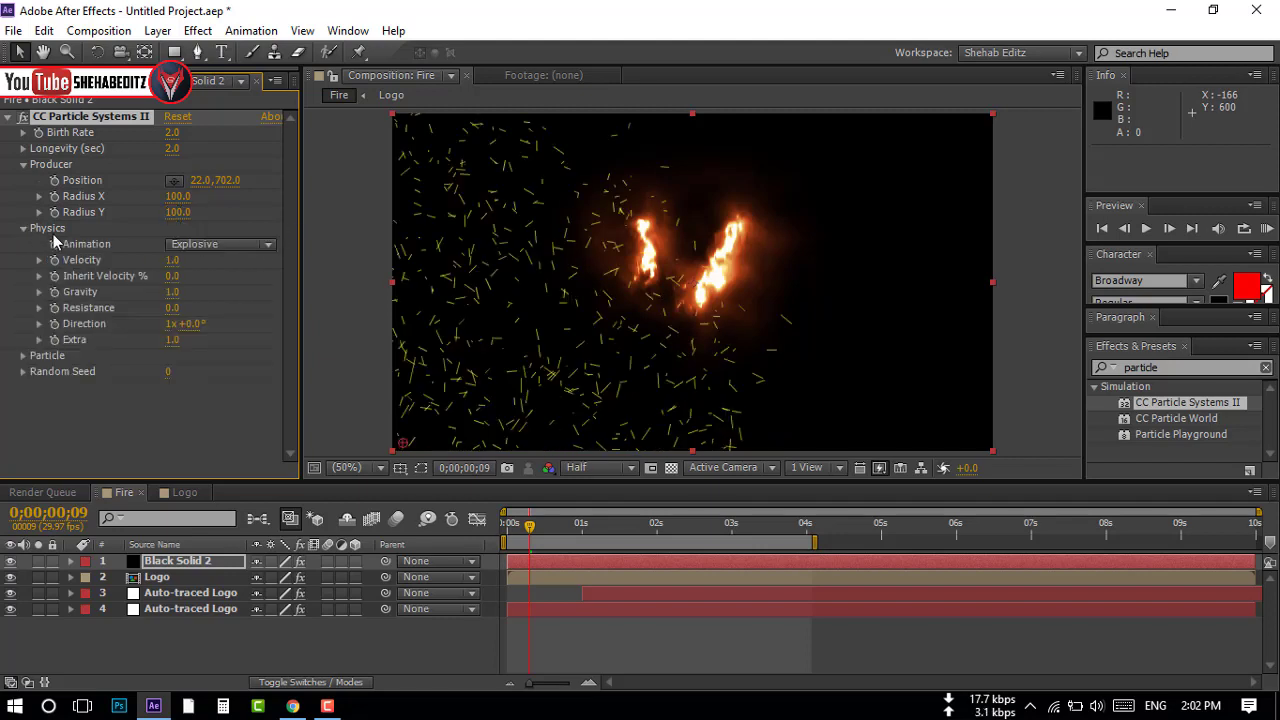
{"action": "left_click", "coordinate": [234, 246]}
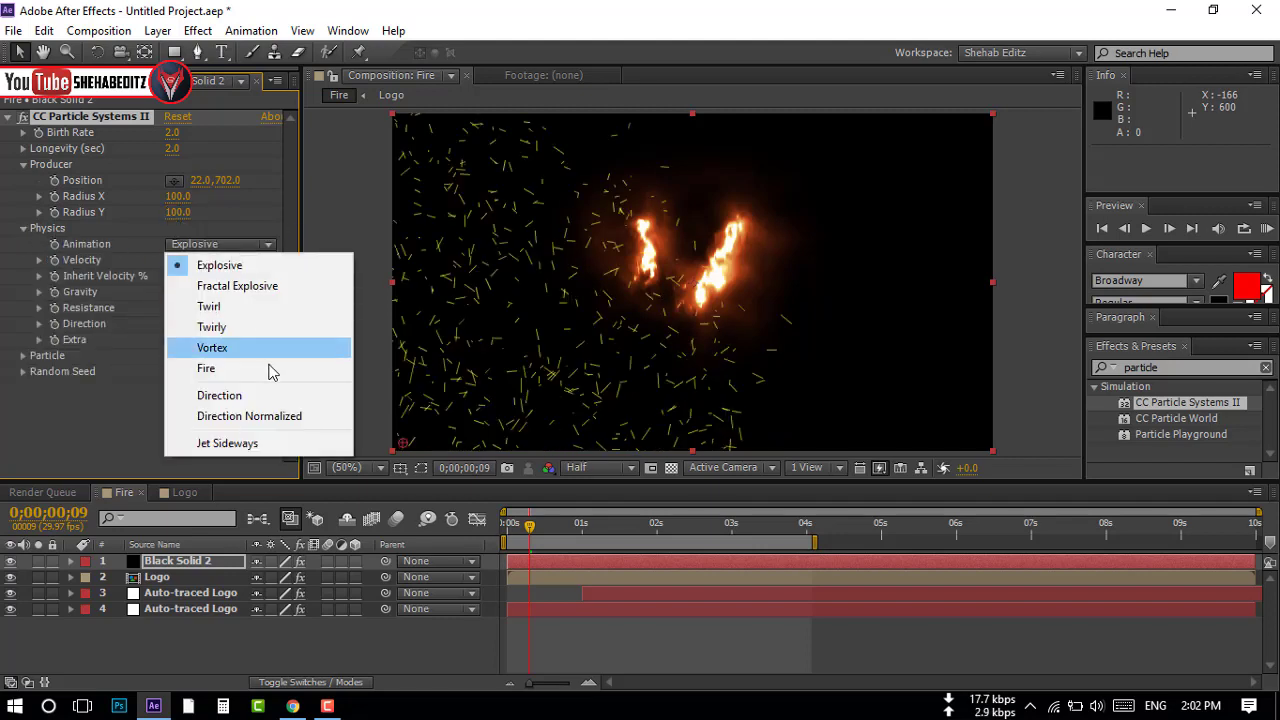
{"action": "left_click", "coordinate": [221, 396]}
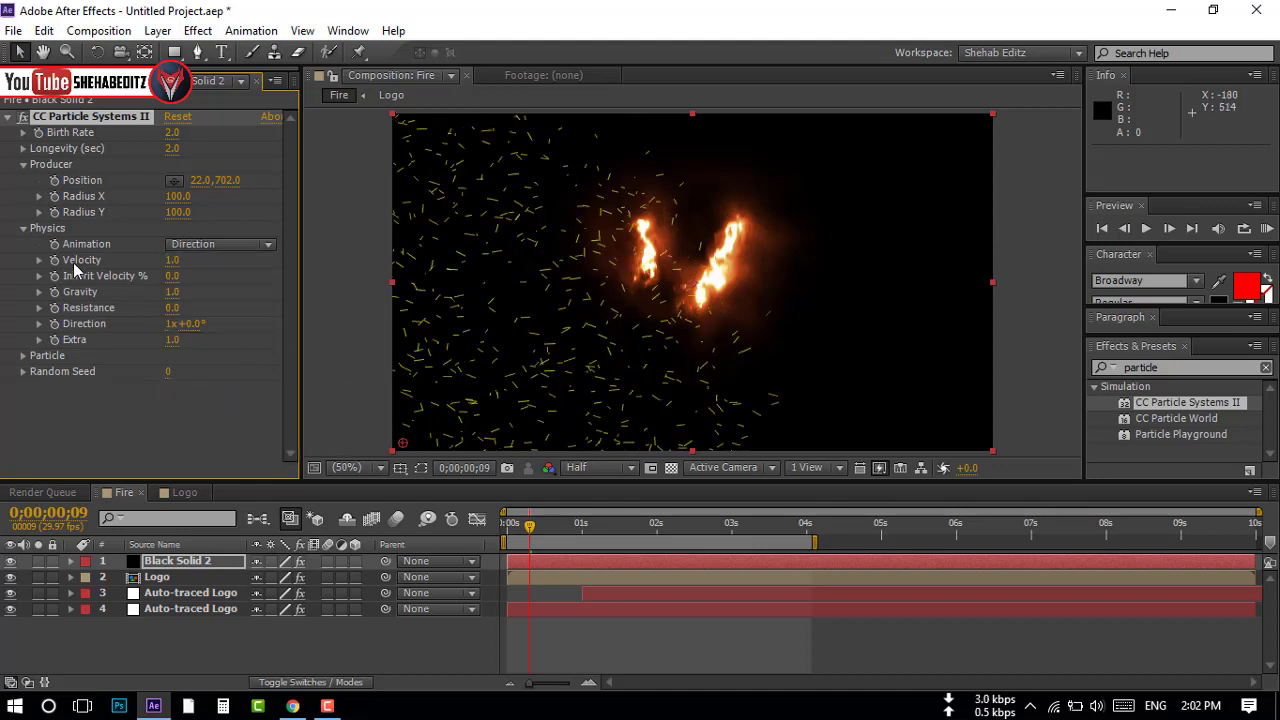
{"action": "left_click", "coordinate": [172, 262]}
{"action": "type", "text": ".1"}
{"action": "key", "text": "Return"}
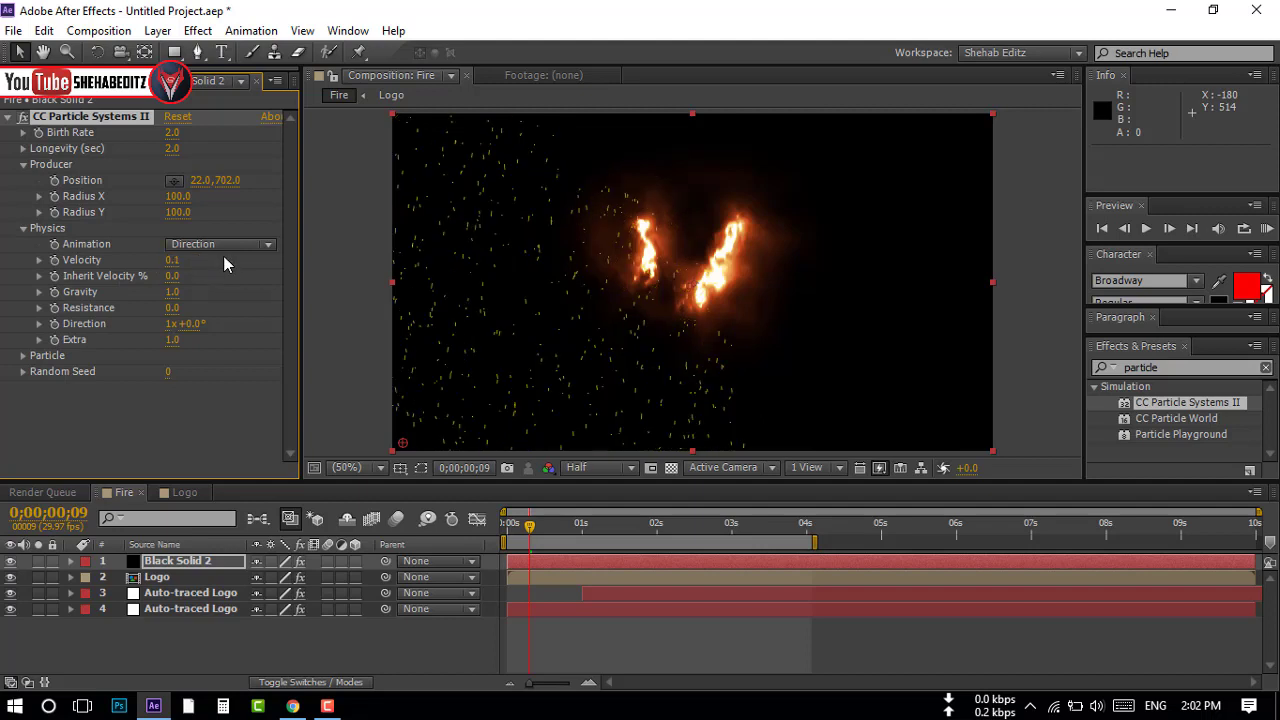
{"action": "left_click", "coordinate": [172, 278]}
{"action": "type", "text": "0.1"}
{"action": "key", "text": "Return"}
{"action": "left_click", "coordinate": [172, 292]}
{"action": "type", "text": "0"}
{"action": "key", "text": "Return"}
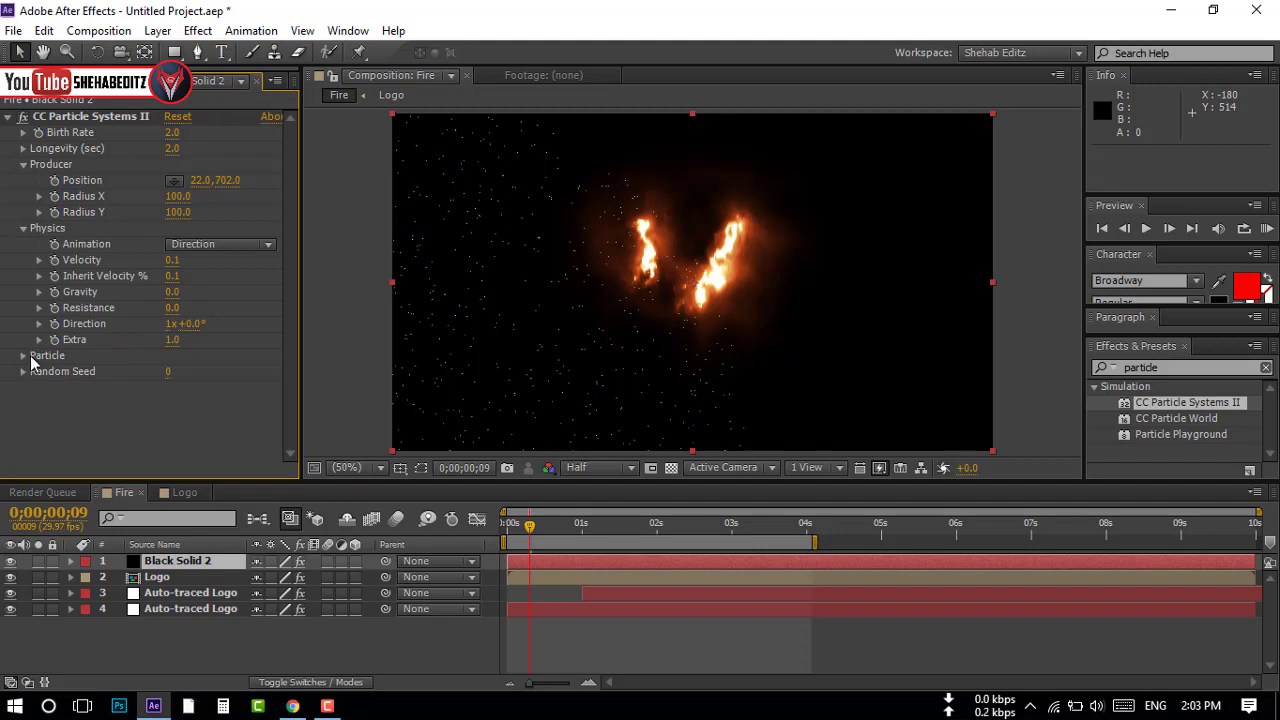
Set Particle Type to Faded Sphere with Birth Size 0.10 and Death Size 0.52.
{"action": "left_click", "coordinate": [23, 355]}
{"action": "left_click", "coordinate": [226, 310]}
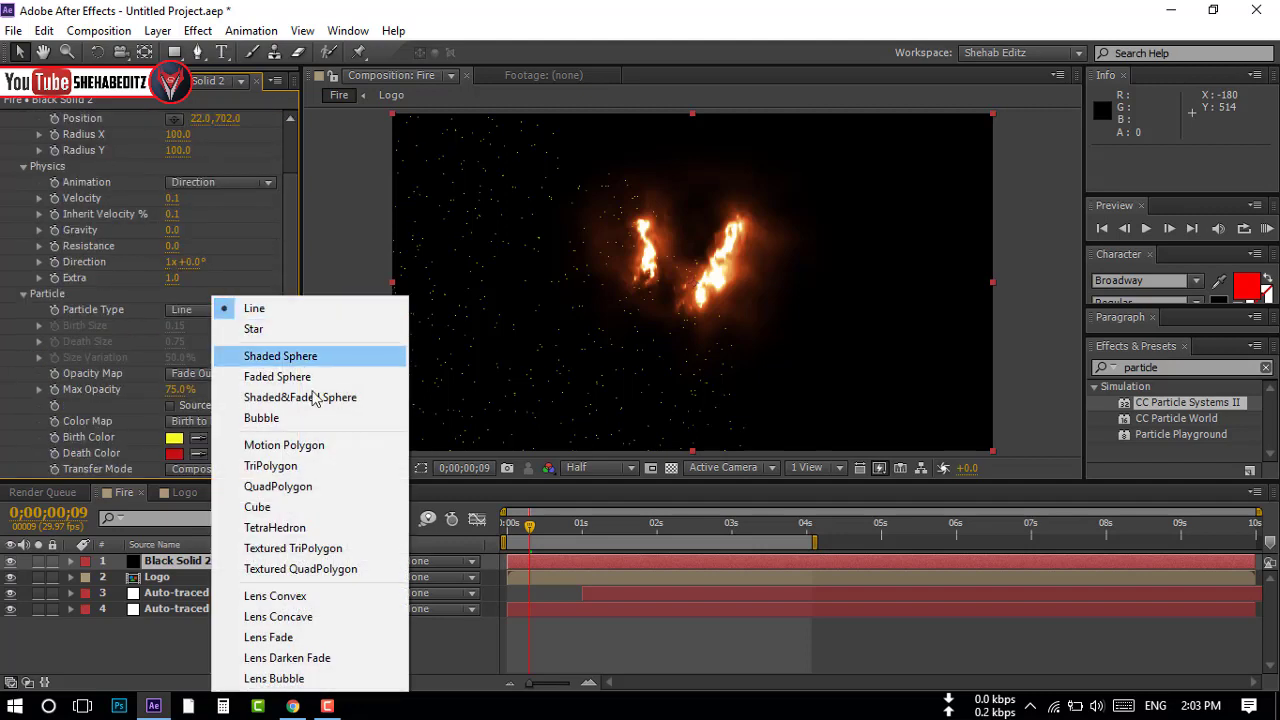
{"action": "left_click", "coordinate": [284, 376]}
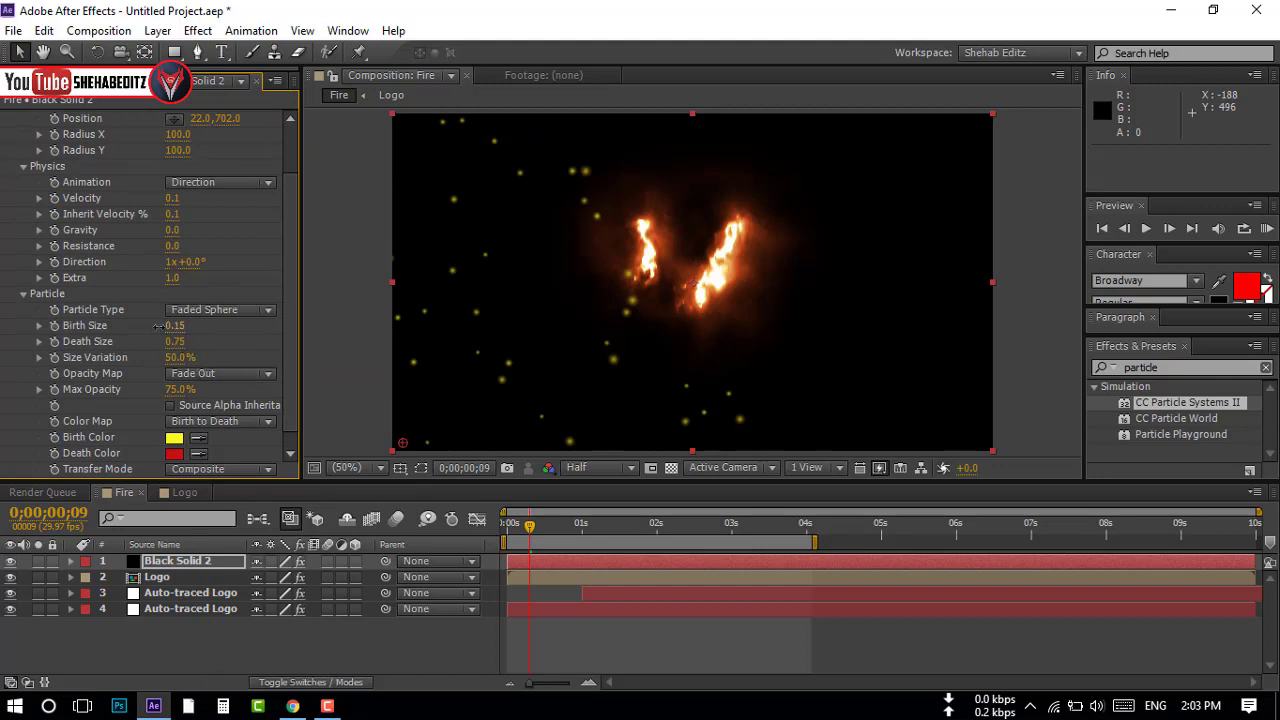
{"action": "left_click_drag", "start_coordinate": [176, 326], "coordinate": [168, 326]}
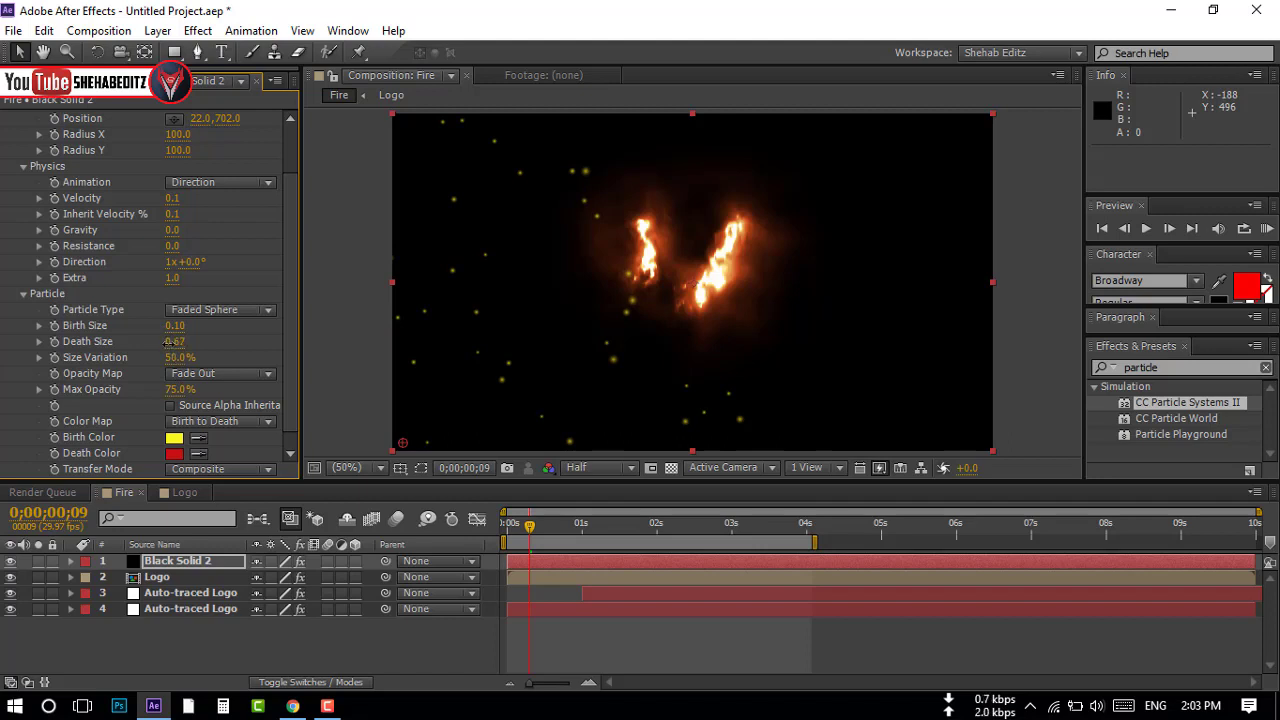
{"action": "left_click_drag", "start_coordinate": [175, 341], "coordinate": [168, 341]}
{"action": "left_click_drag", "start_coordinate": [150, 343], "coordinate": [156, 343]}
Change the particle Birth Color to orange FA7C20 and scrub to check the sparks.
{"action": "left_click", "coordinate": [171, 440]}
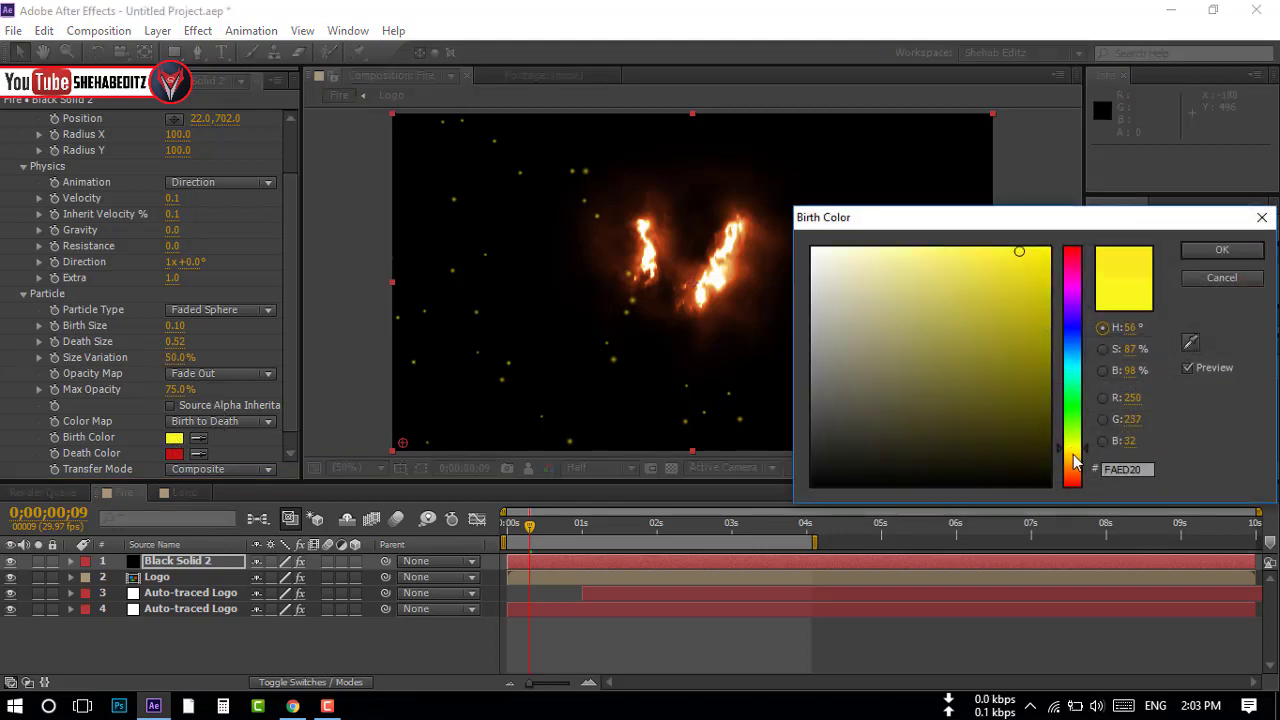
{"action": "left_click_drag", "start_coordinate": [1073, 452], "coordinate": [1076, 470]}
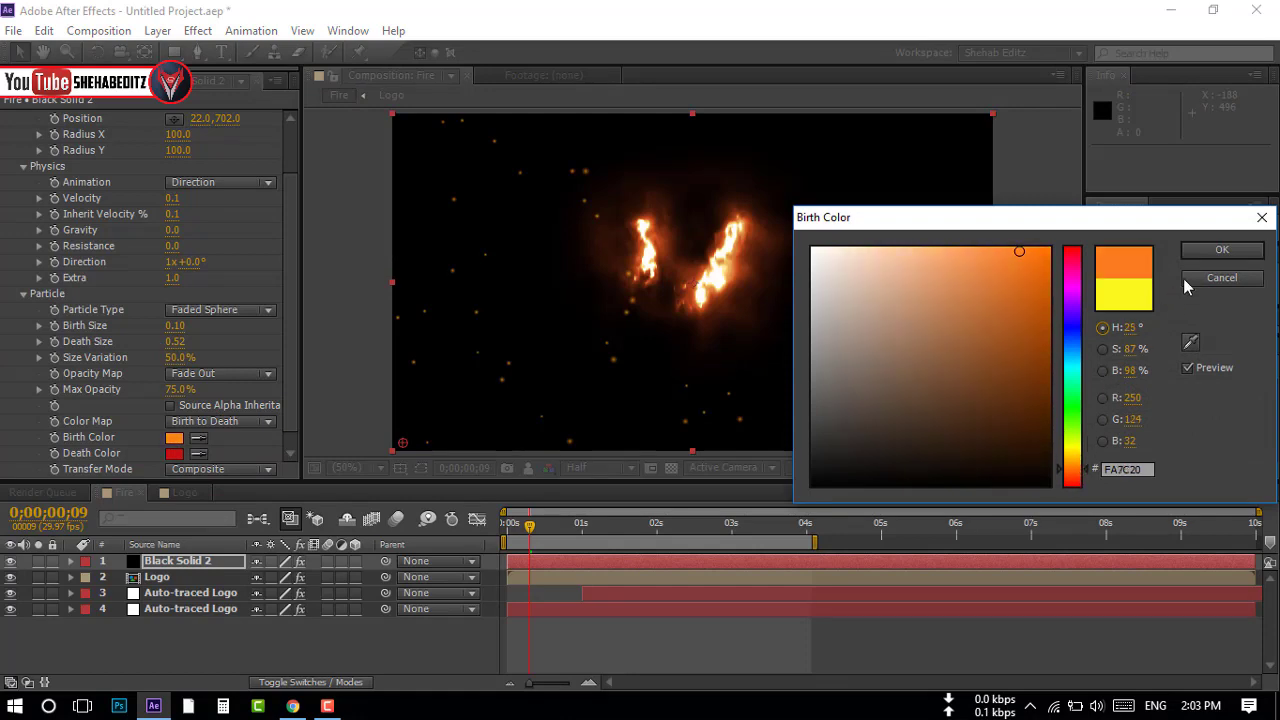
{"action": "left_click", "coordinate": [1220, 250]}
{"action": "mouse_move", "coordinate": [535, 535]}
{"action": "left_mouse_down"}
{"action": "mouse_move", "coordinate": [768, 540]}
{"action": "mouse_move", "coordinate": [640, 541]}
{"action": "left_mouse_up"}
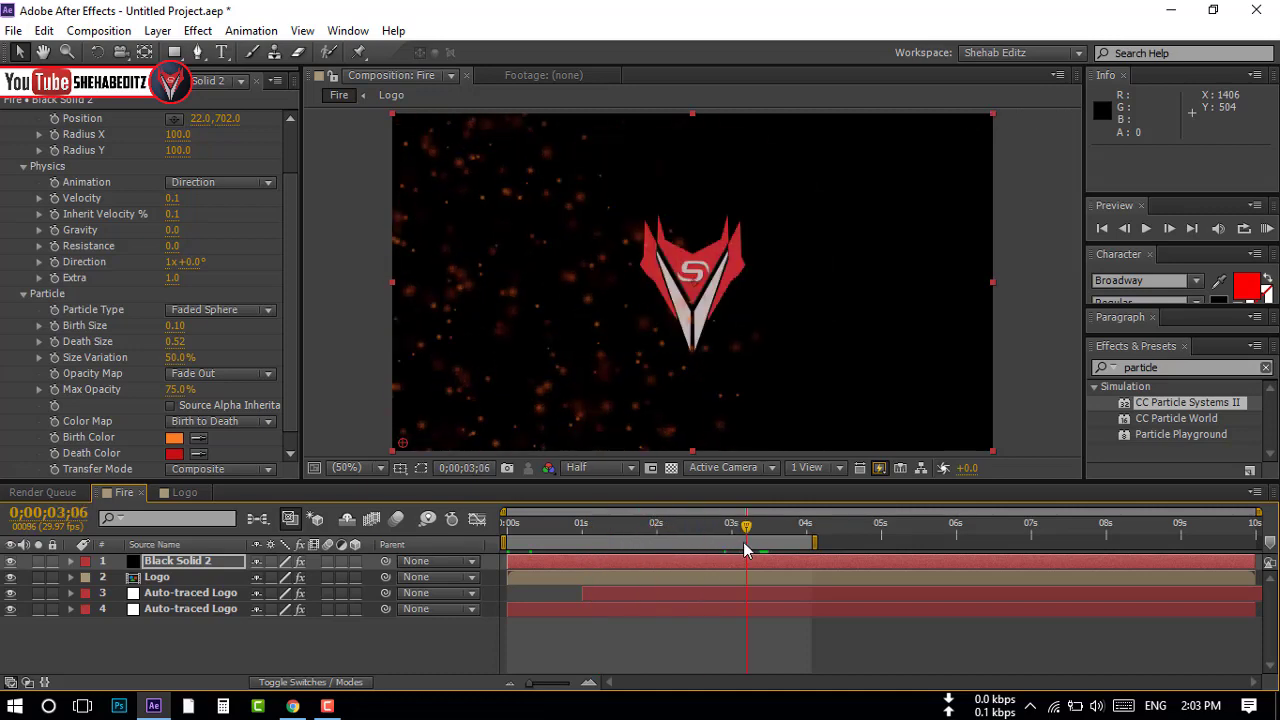
Drag the particle Birth Size down to 0.00 and scrub the timeline to check the embers.
{"action": "left_click_drag", "start_coordinate": [640, 541], "coordinate": [631, 549]}
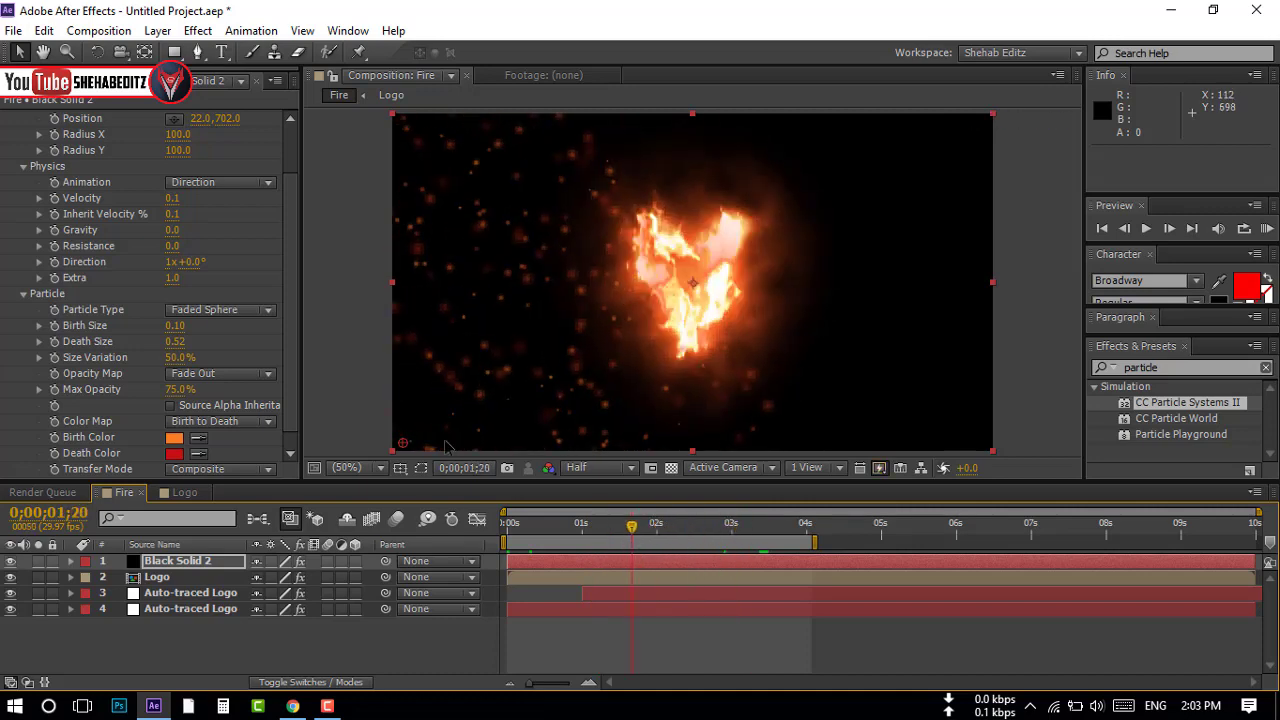
{"action": "left_click", "coordinate": [178, 327]}
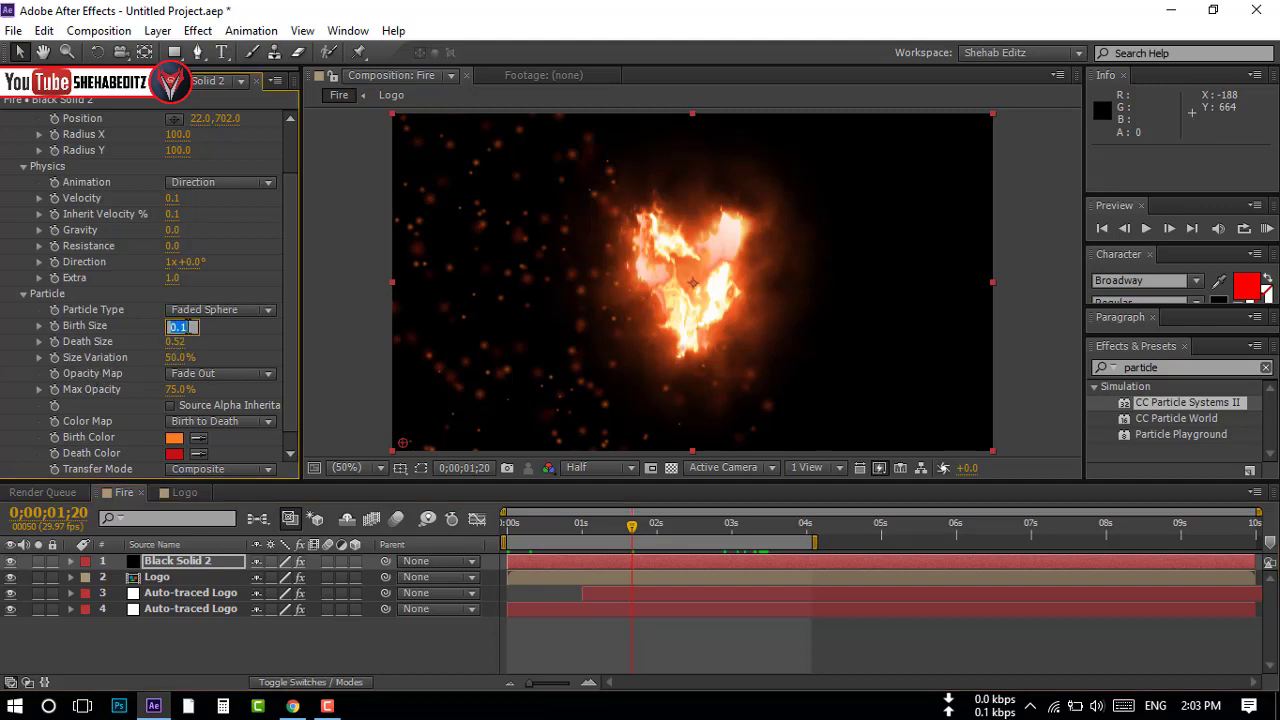
{"action": "key", "text": "ctrl+a"}
{"action": "key", "text": "Return"}
{"action": "left_click_drag", "start_coordinate": [176, 326], "coordinate": [120, 325]}
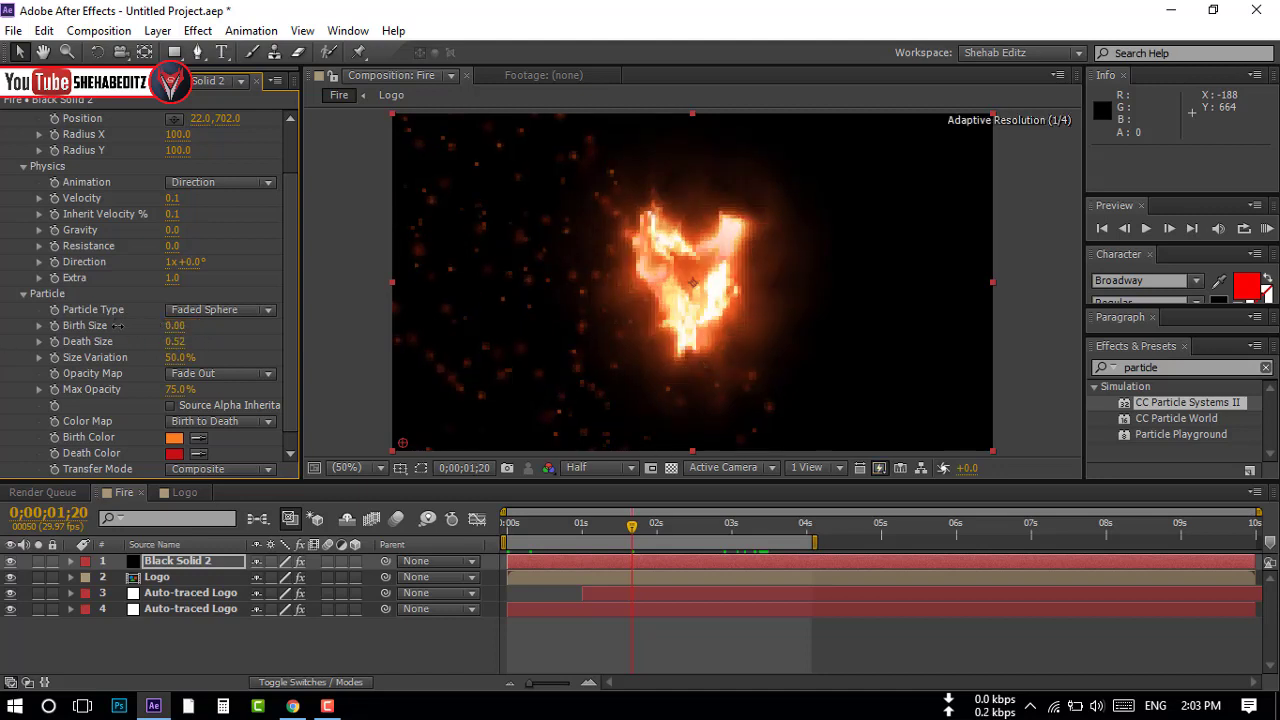
{"action": "mouse_move", "coordinate": [632, 524]}
{"action": "left_mouse_down"}
{"action": "mouse_move", "coordinate": [727, 537]}
{"action": "mouse_move", "coordinate": [350, 532]}
{"action": "mouse_move", "coordinate": [573, 509]}
{"action": "left_mouse_up"}
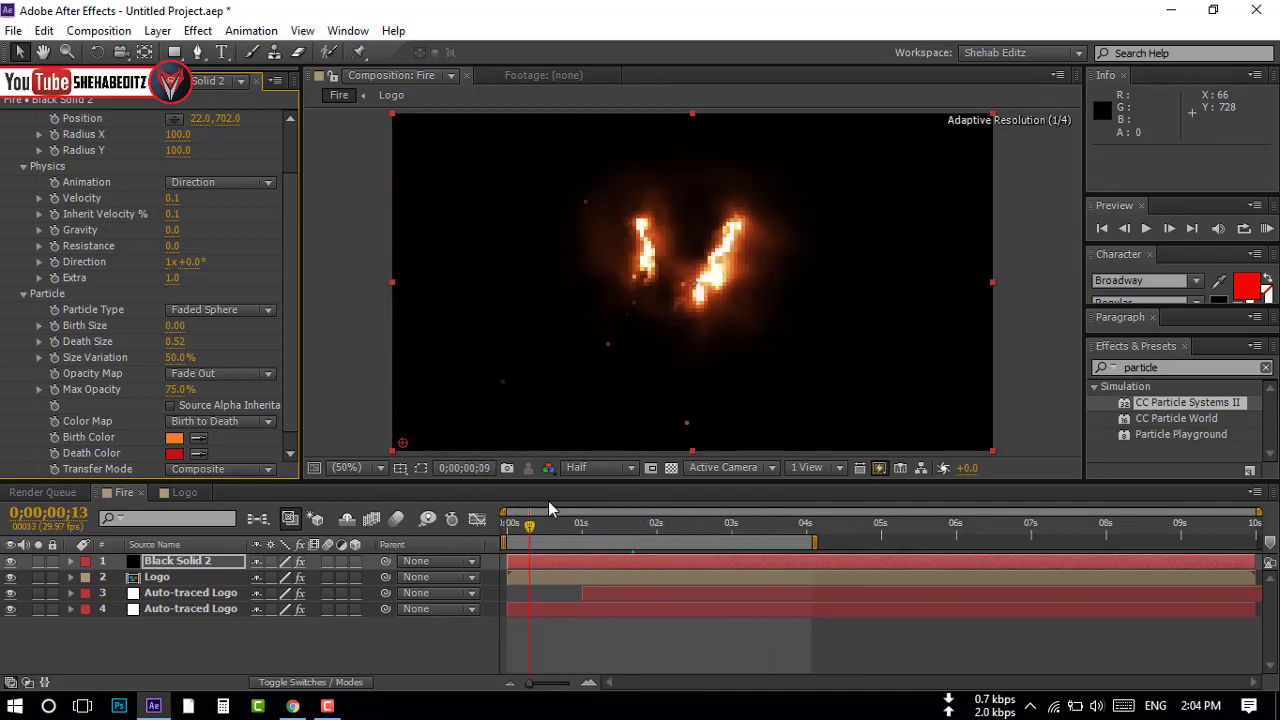
{"action": "mouse_move", "coordinate": [574, 512]}
{"action": "left_mouse_down"}
{"action": "mouse_move", "coordinate": [622, 538]}
{"action": "mouse_move", "coordinate": [563, 533]}
{"action": "left_mouse_up"}
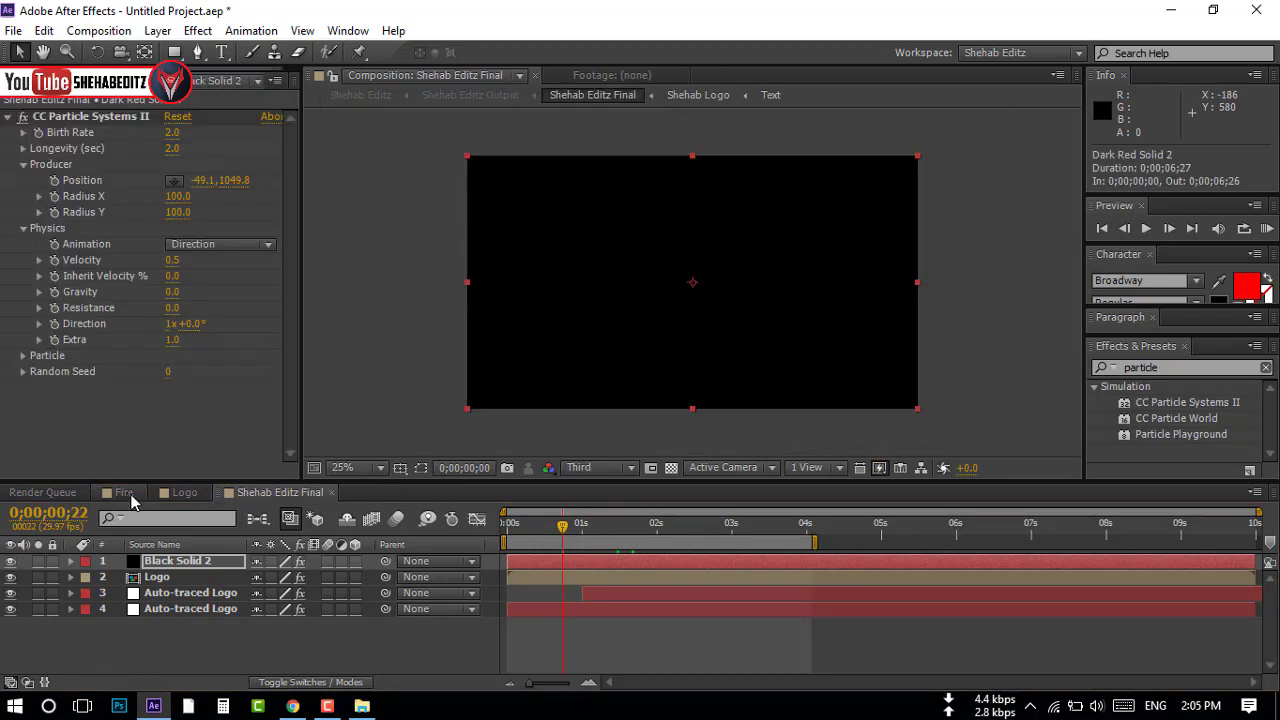
{"action": "left_click", "coordinate": [125, 493]}
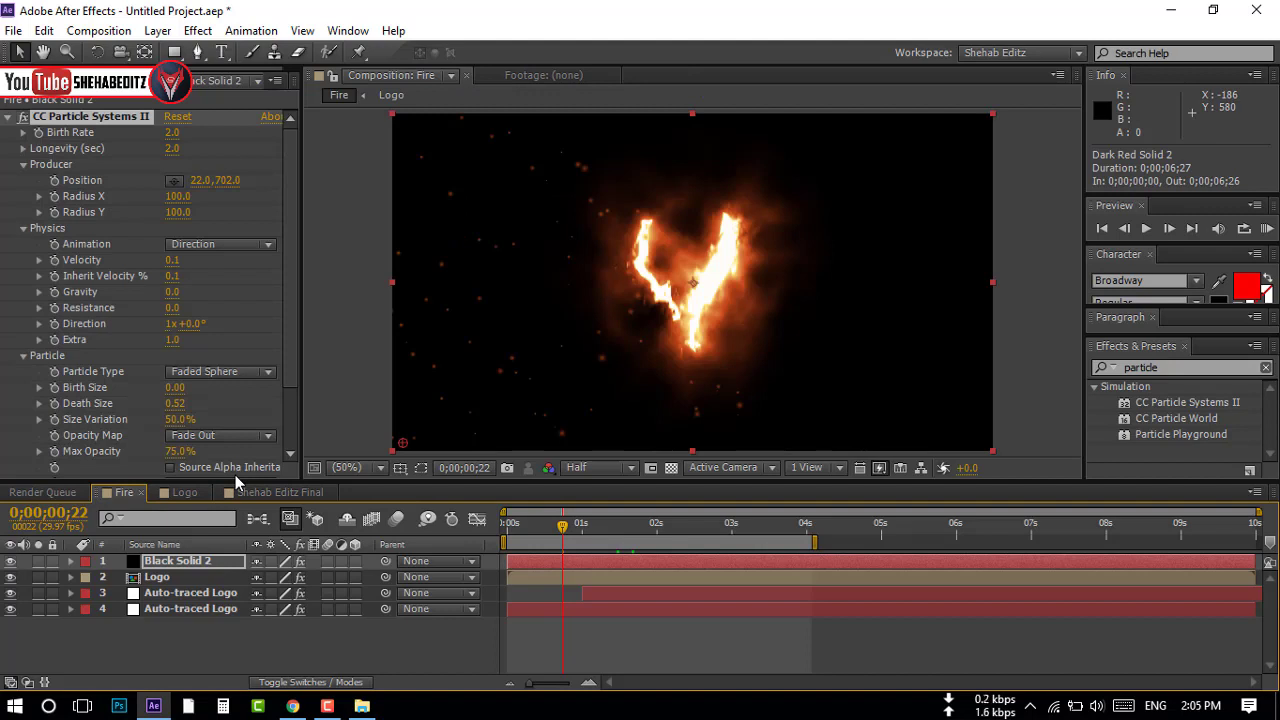
Raise the particle Velocity to 0.5.
{"action": "left_click", "coordinate": [120, 493]}
{"action": "left_click", "coordinate": [174, 261]}
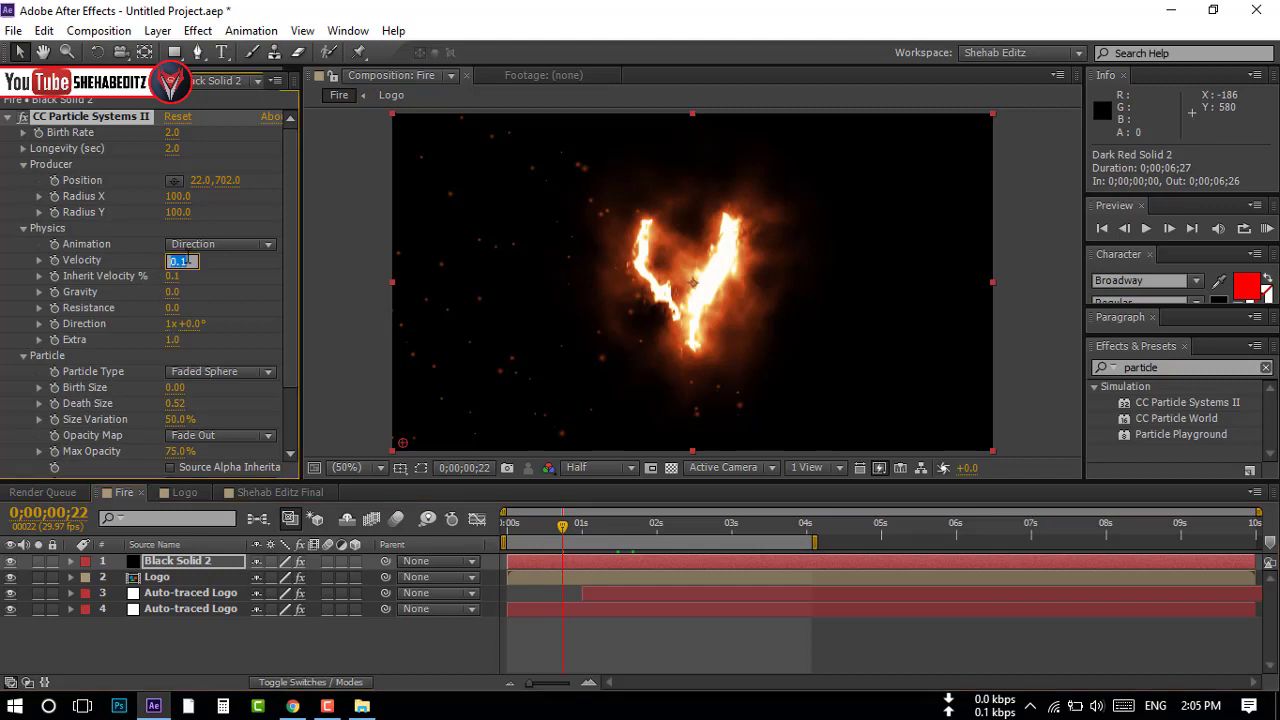
{"action": "type", "text": "0.11"}
{"action": "key", "text": "Return"}
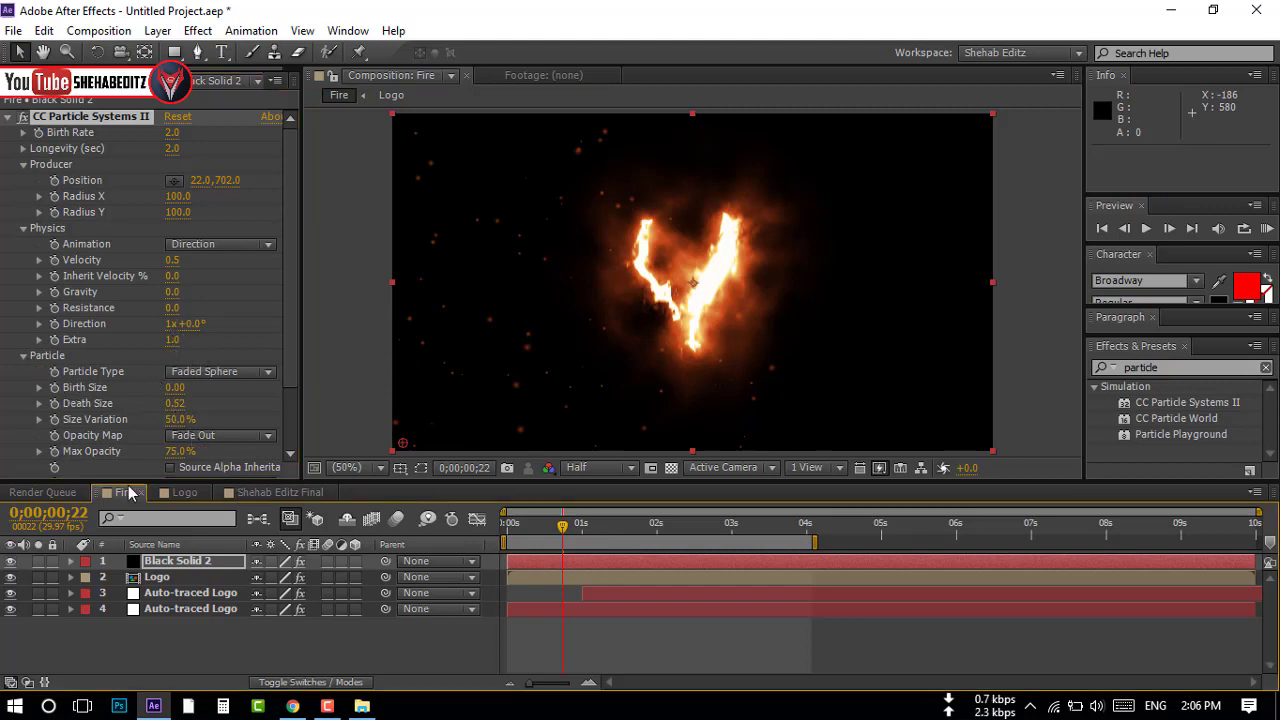
Set both Birth Size and Death Size to 0.10, then play back to check the spark sizes.
{"action": "left_click", "coordinate": [174, 388]}
{"action": "type", "text": "0.1"}
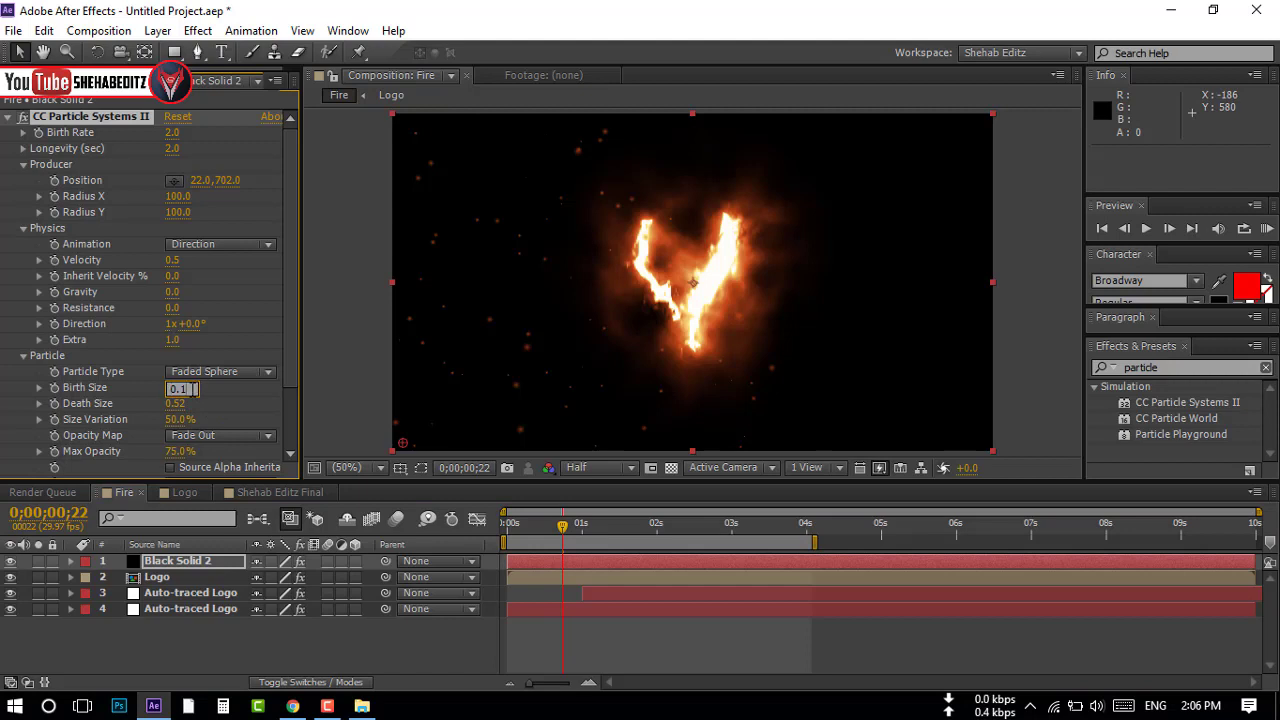
{"action": "key", "text": "Return"}
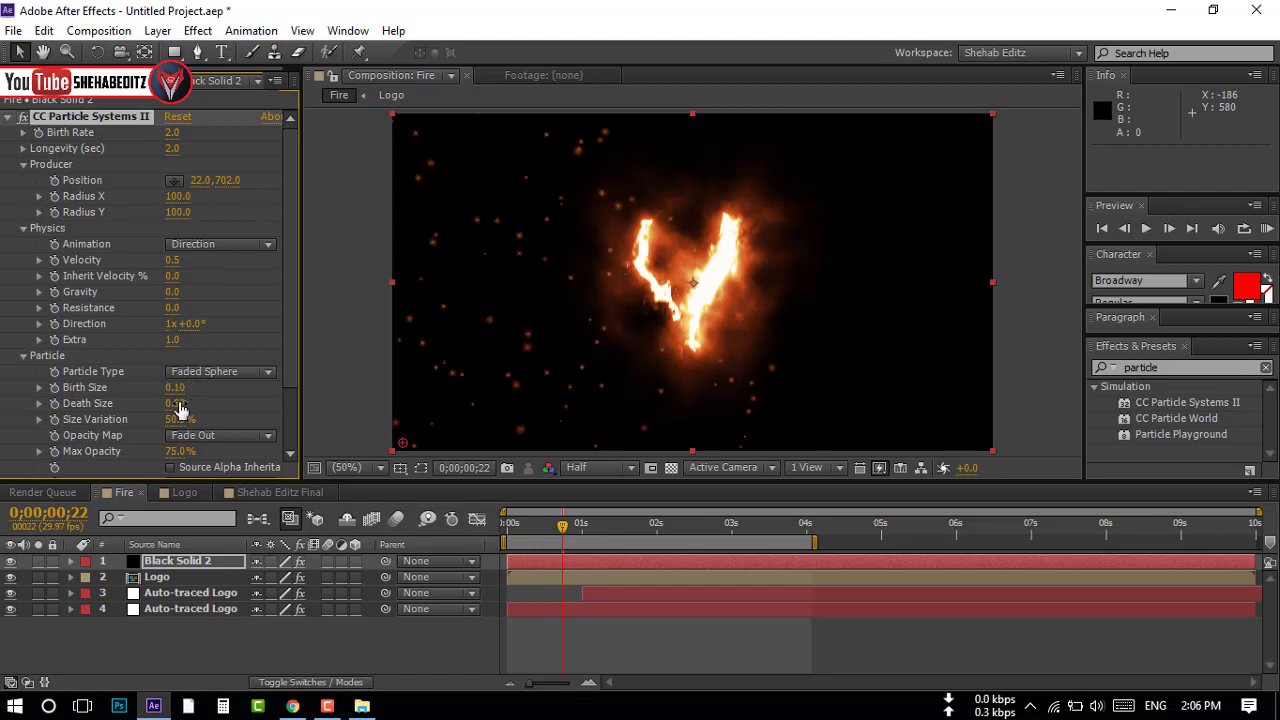
{"action": "left_click", "coordinate": [175, 404]}
{"action": "left_click", "coordinate": [186, 405]}
{"action": "key", "text": "Return"}
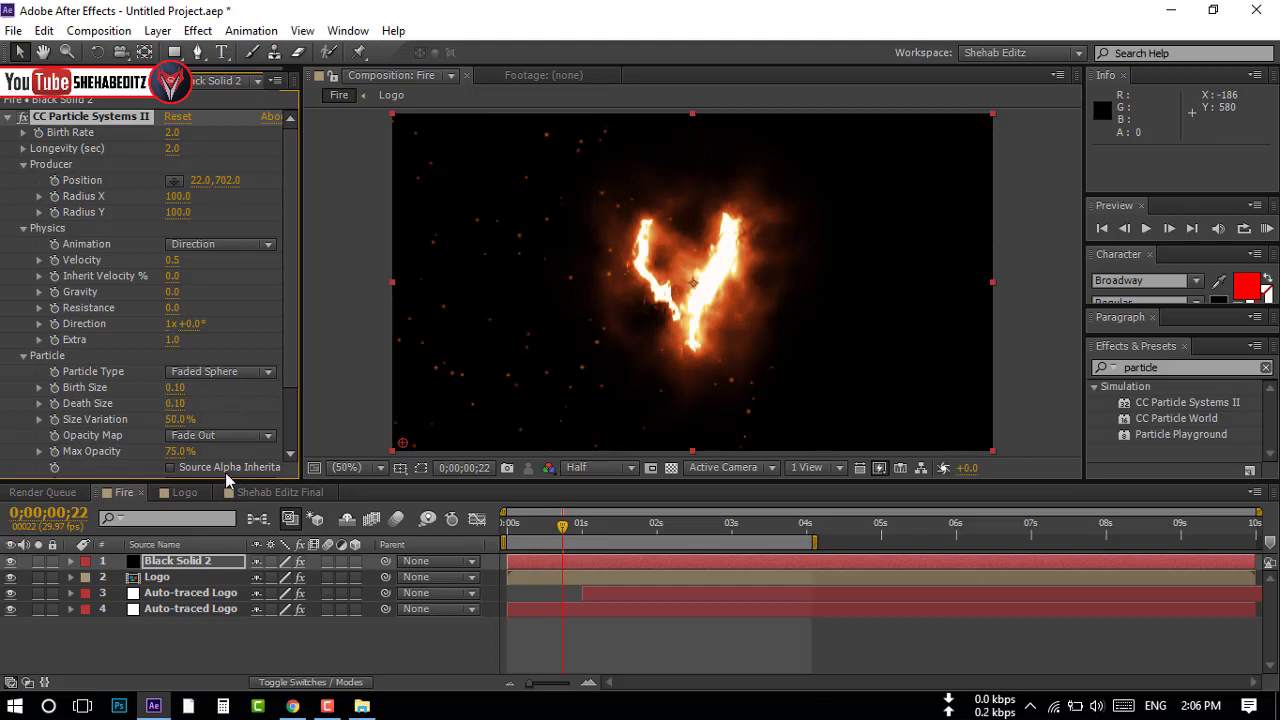
{"action": "left_click_drag", "start_coordinate": [562, 524], "coordinate": [552, 524]}
{"action": "key", "text": "KP_0"}
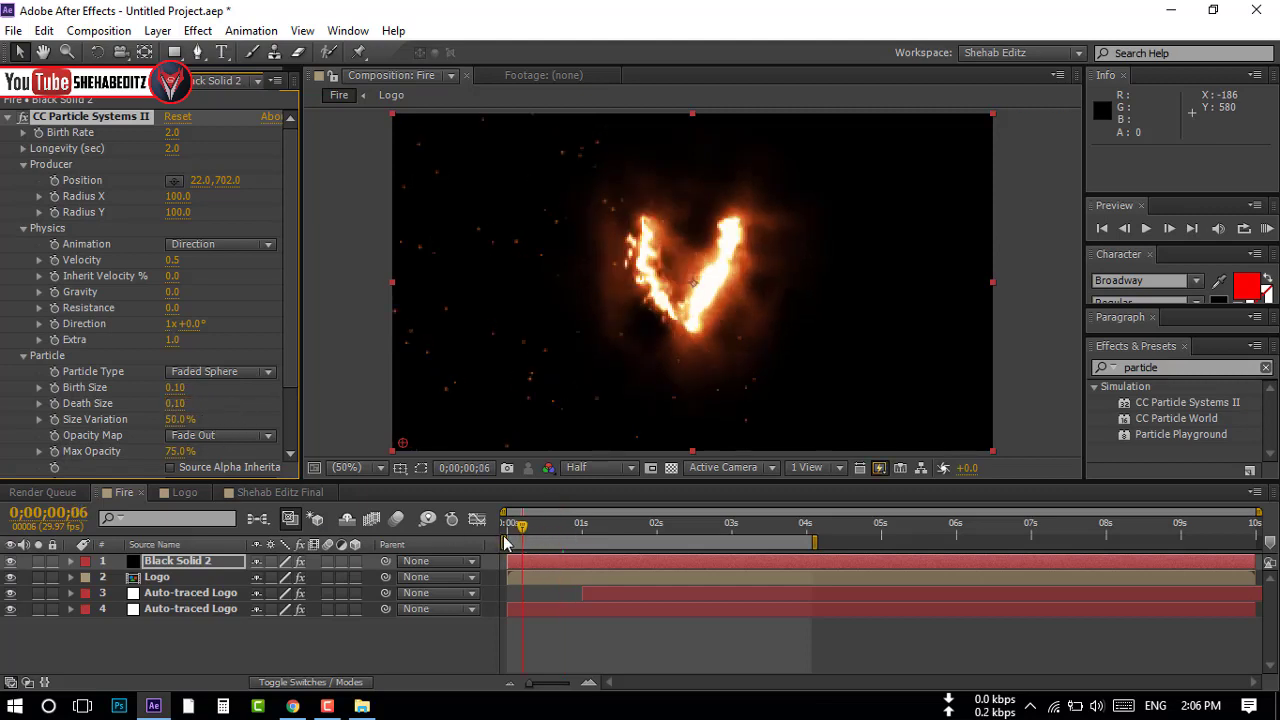
{"action": "left_click_drag", "start_coordinate": [643, 538], "coordinate": [601, 540]}
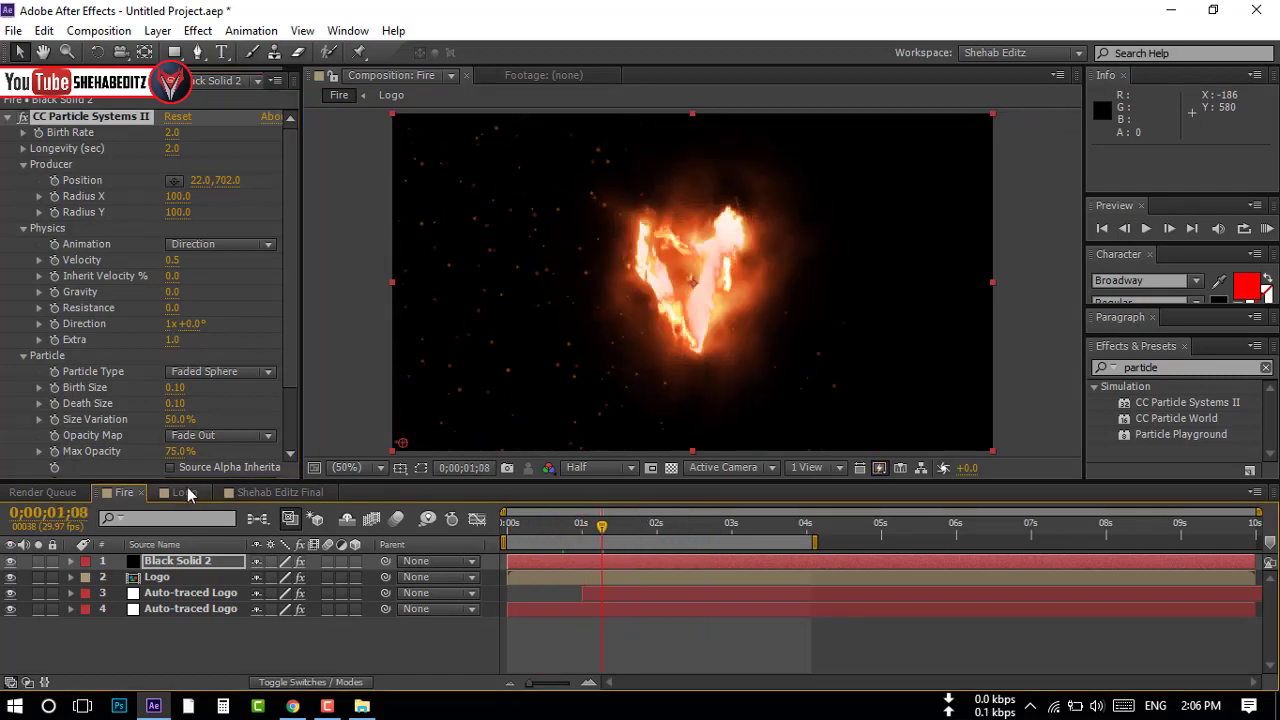
Collapse CC Particle Systems II and move Black Solid 2 below both Auto-traced Logo layers.
{"action": "left_click", "coordinate": [12, 120]}
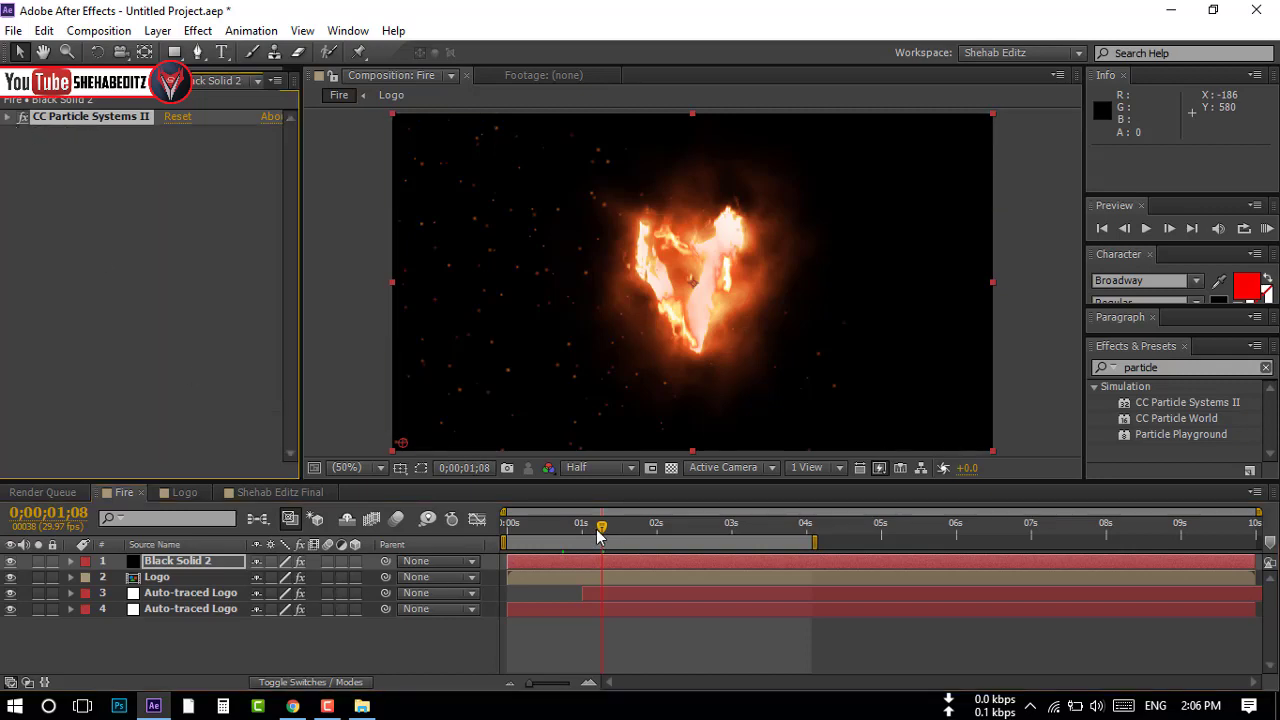
{"action": "left_click_drag", "start_coordinate": [605, 540], "coordinate": [679, 542]}
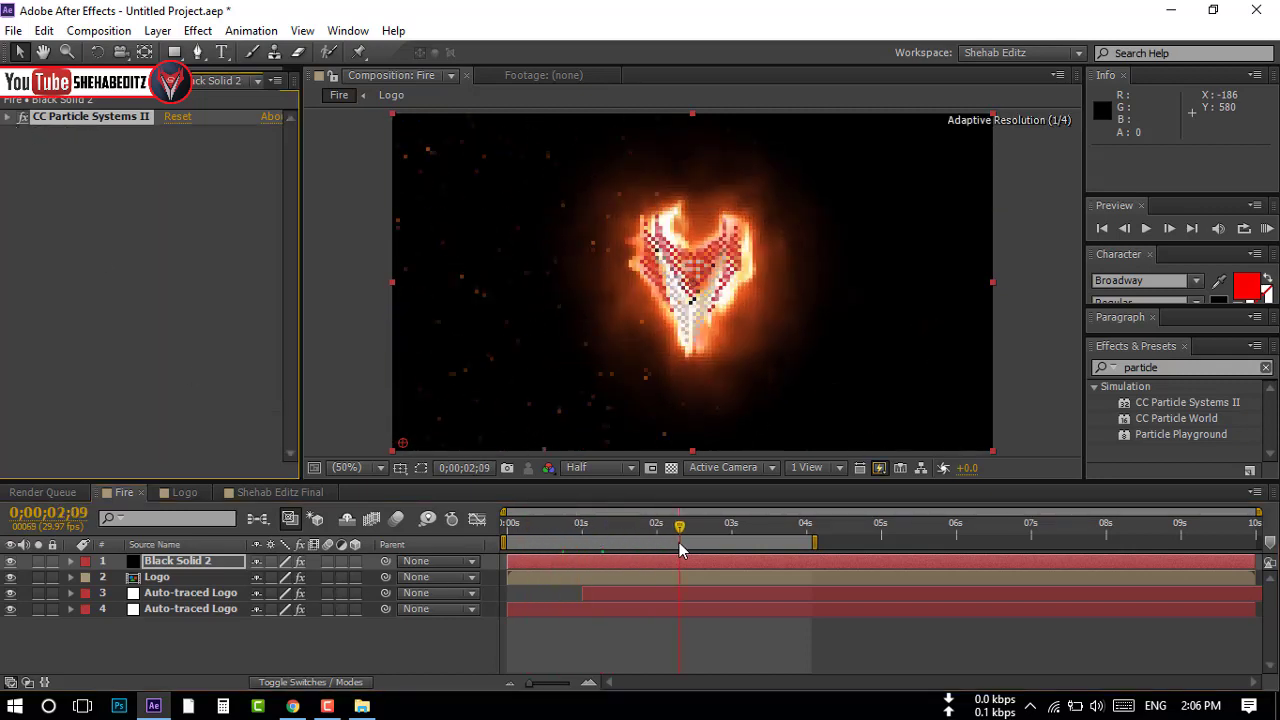
{"action": "left_click_drag", "start_coordinate": [403, 450], "coordinate": [285, 637]}
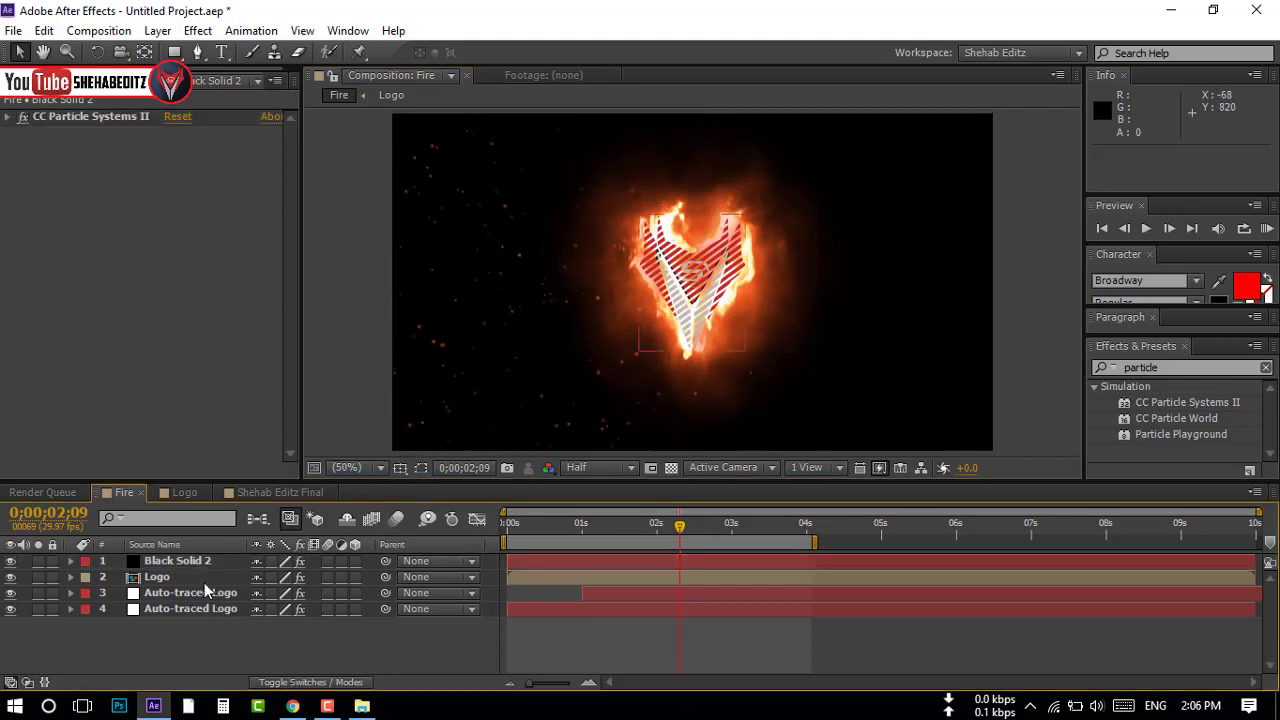
{"action": "left_click_drag", "start_coordinate": [174, 561], "coordinate": [178, 622]}
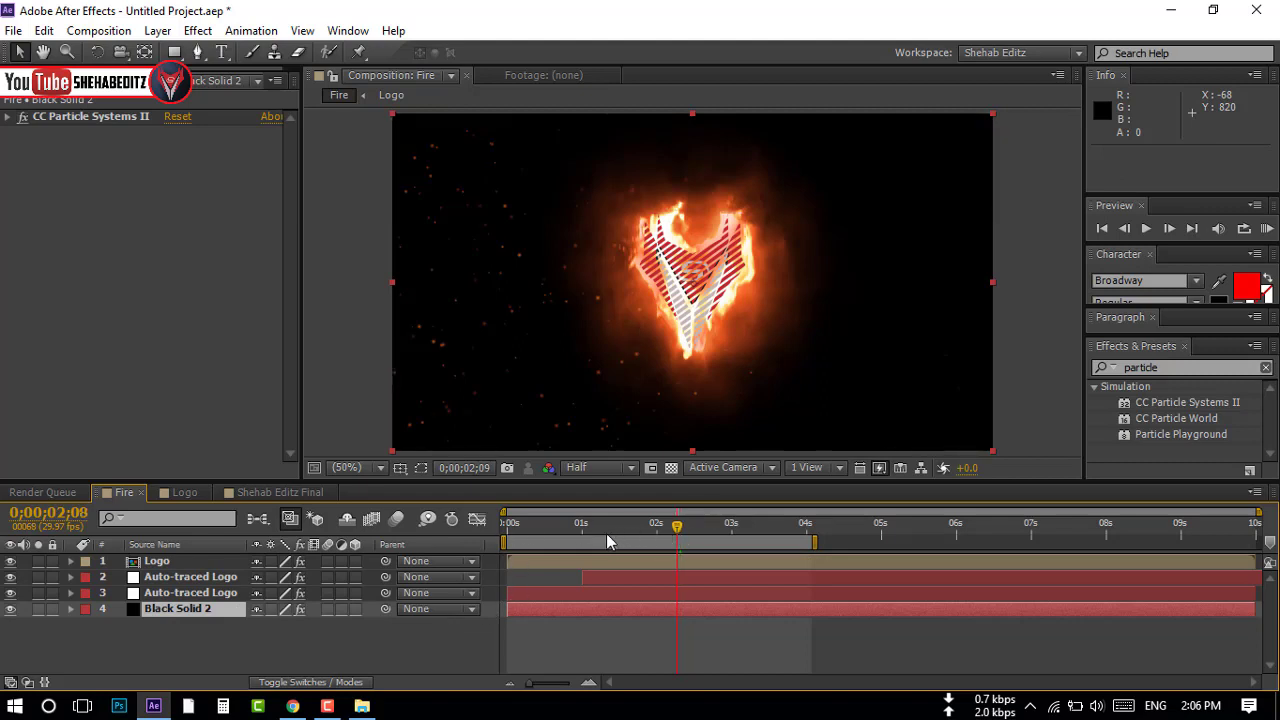
{"action": "mouse_move", "coordinate": [600, 534]}
{"action": "left_mouse_down"}
{"action": "mouse_move", "coordinate": [578, 543]}
{"action": "mouse_move", "coordinate": [794, 565]}
{"action": "mouse_move", "coordinate": [480, 585]}
{"action": "left_mouse_up"}
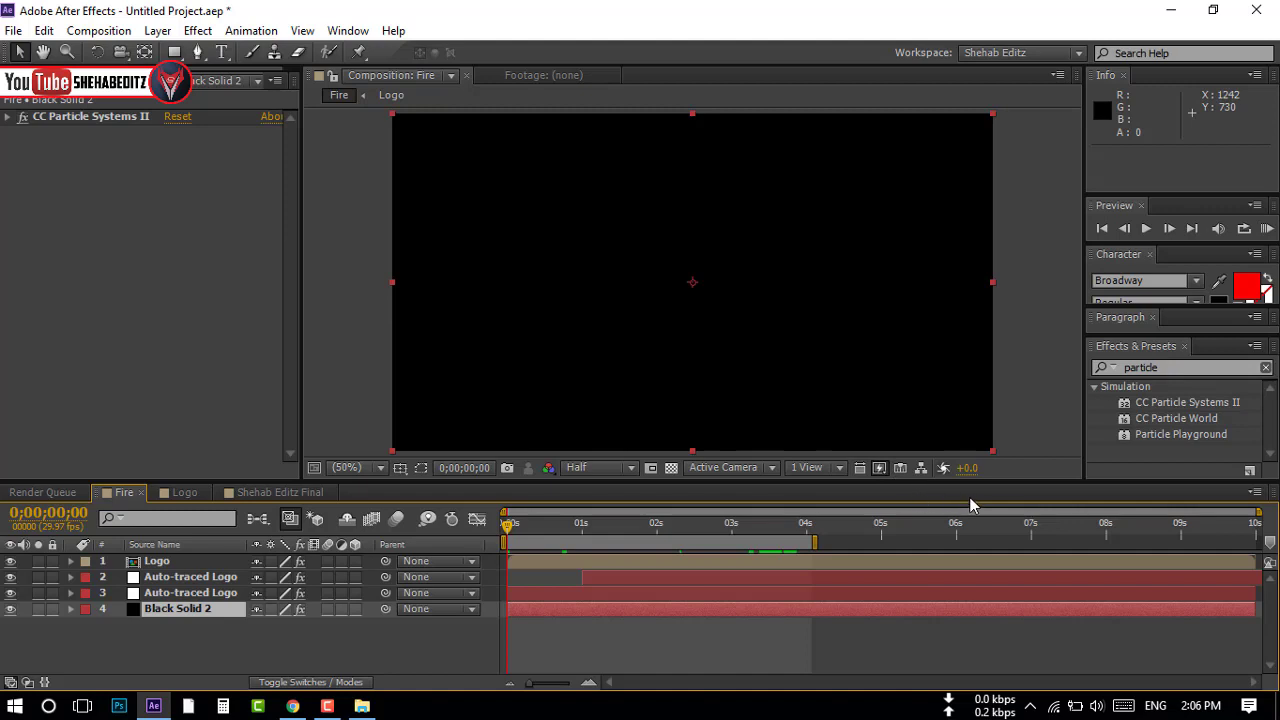
Start a RAM Preview of the Fire composition.
{"action": "left_click", "coordinate": [1266, 229]}
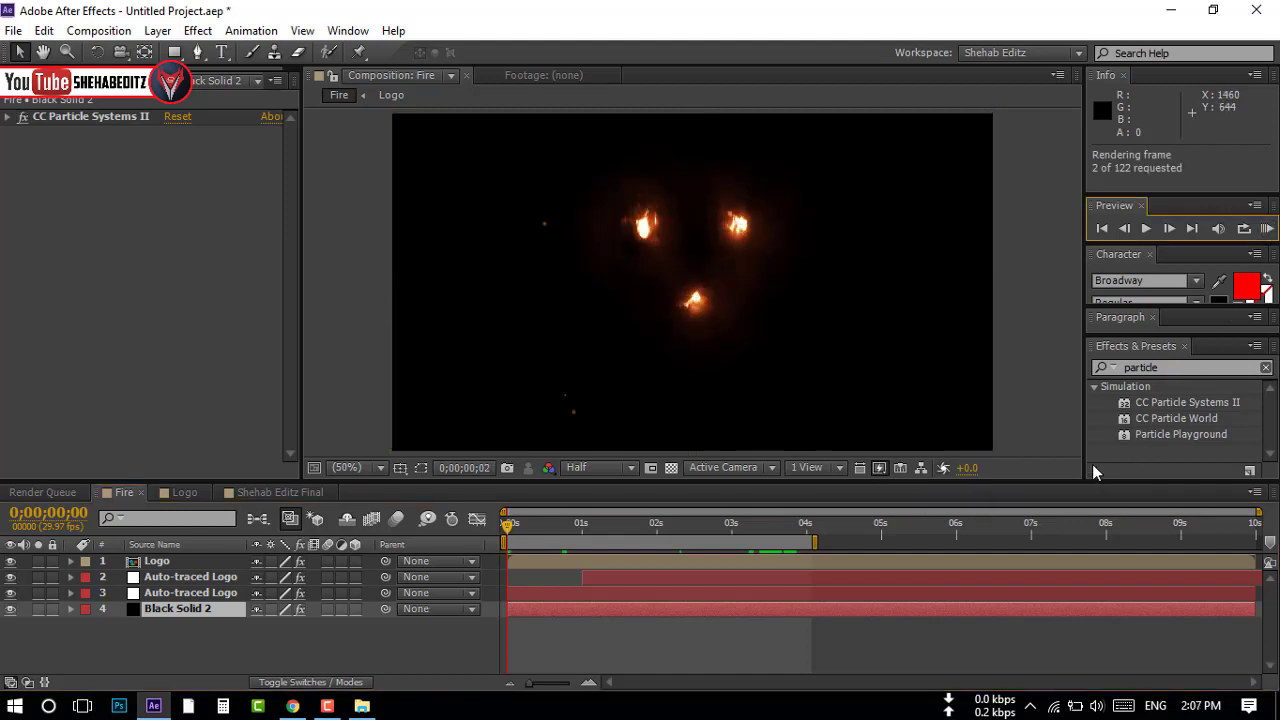